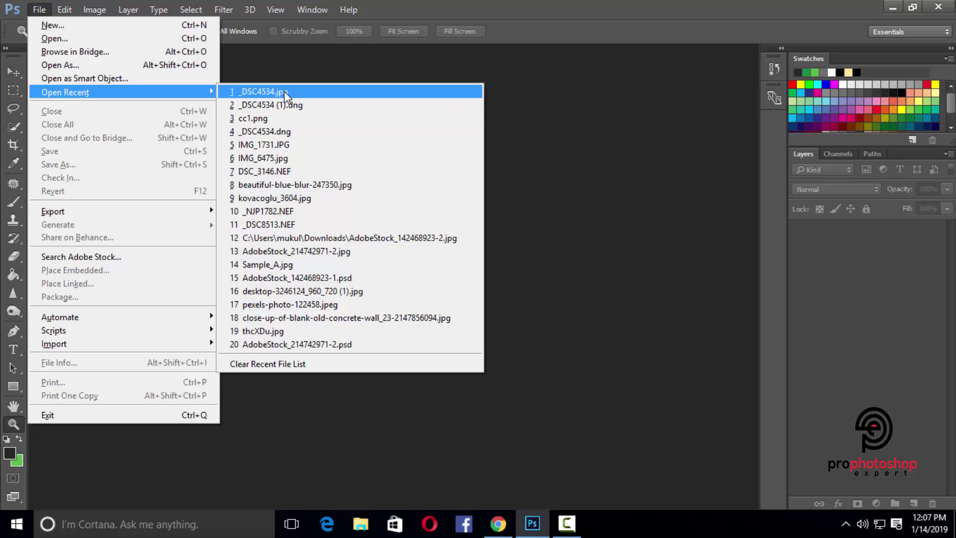
Step: Open the recent file _DSC4534.jpg and duplicate its background layer
{"action": "left_click", "coordinate": [283, 92]}
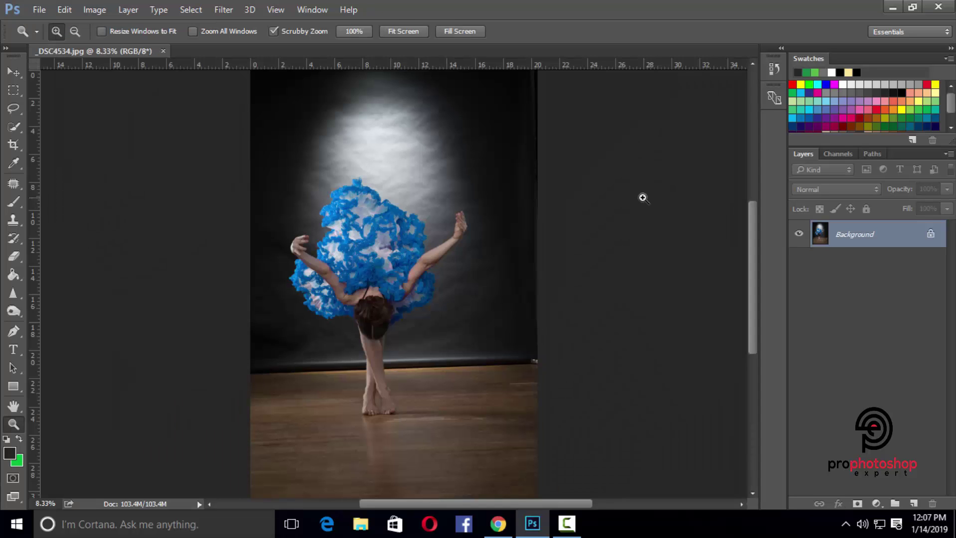
{"action": "left_click_drag", "start_coordinate": [375, 226], "coordinate": [447, 254]}
{"action": "key", "text": "ctrl+minus"}
{"action": "key", "text": "ctrl+minus"}
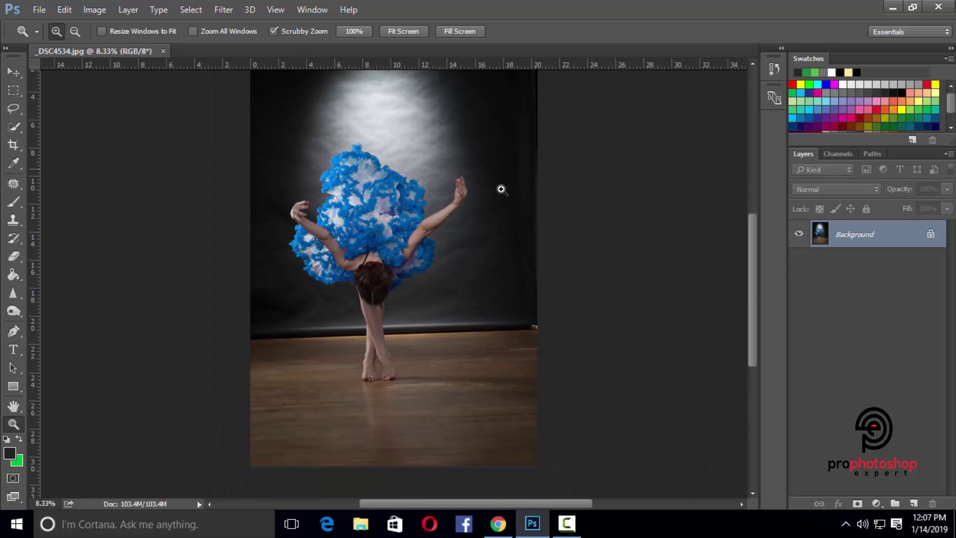
{"action": "key", "text": "ctrl+minus"}
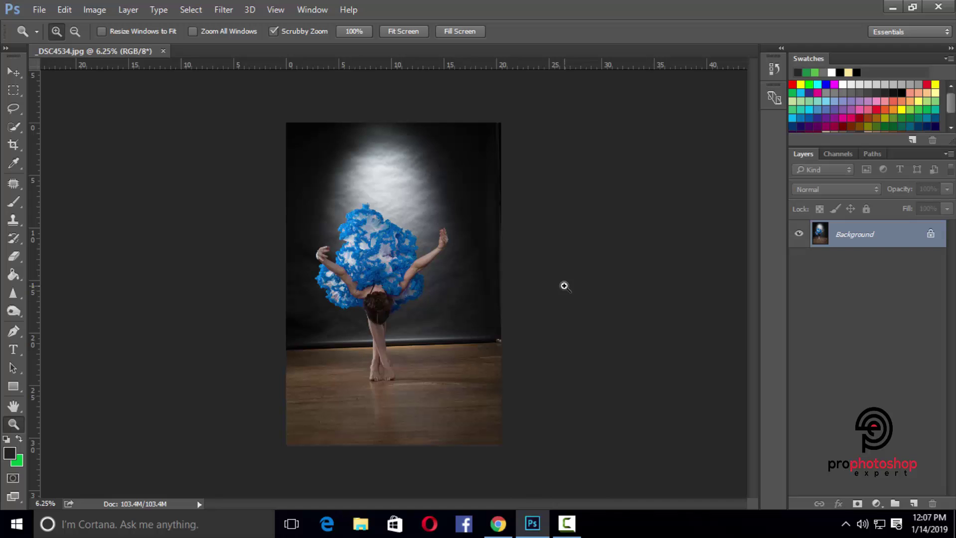
{"action": "key", "text": "ctrl+plus"}
{"action": "key", "text": "ctrl+j"}
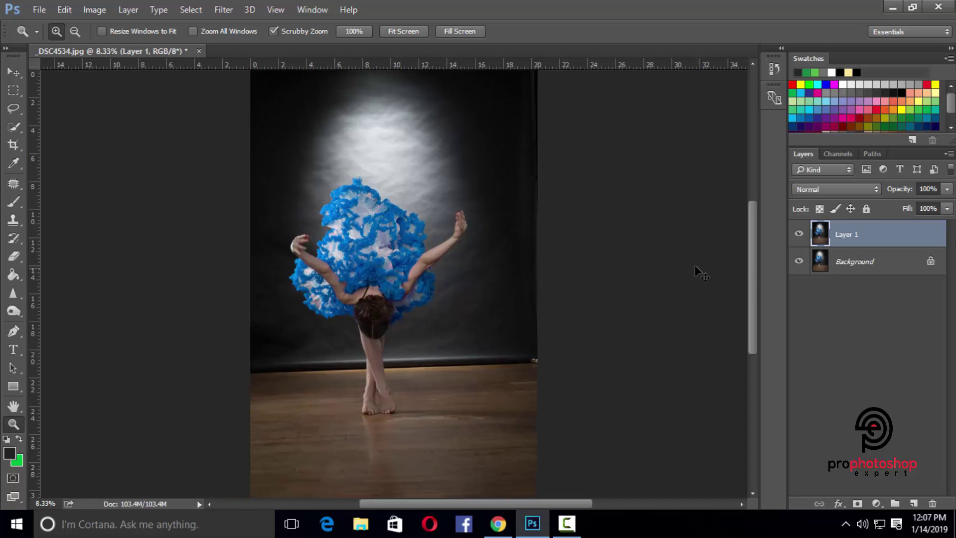
{"action": "key", "text": "ctrl+plus"}
{"action": "key", "text": "ctrl+plus"}
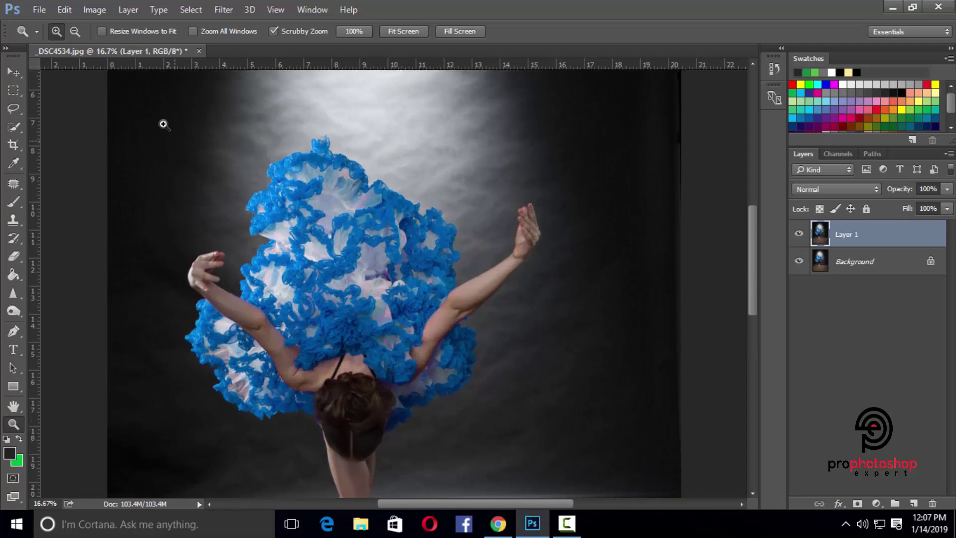
{"action": "left_click", "coordinate": [100, 7]}
{"action": "mouse_move", "coordinate": [119, 42]}
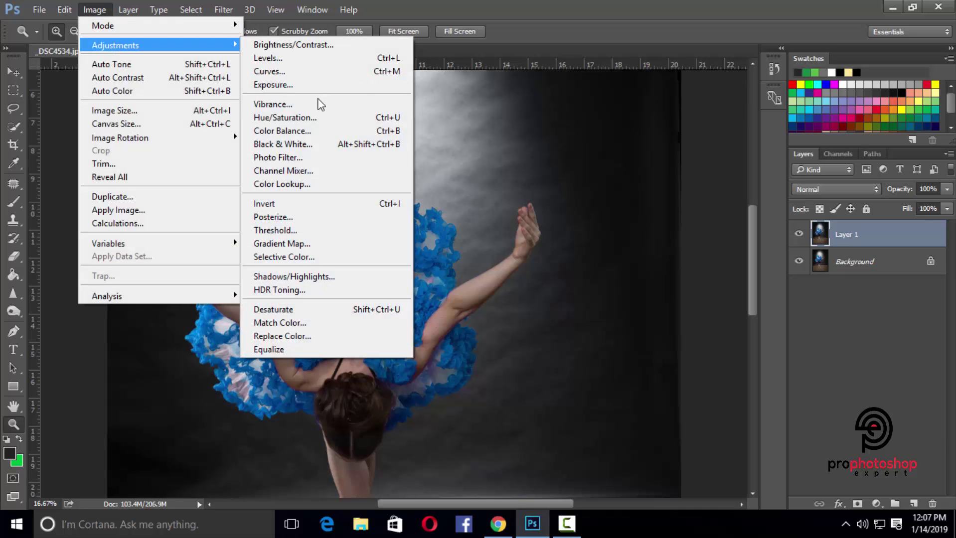
{"action": "left_click", "coordinate": [324, 117]}
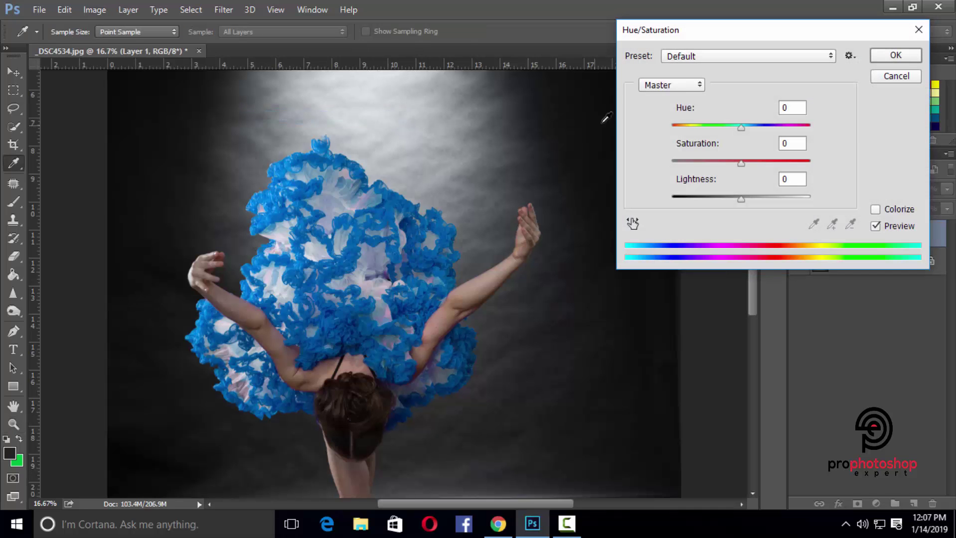
{"action": "key", "text": "z"}
{"action": "left_click", "coordinate": [907, 80]}
{"action": "key", "text": "ctrl+minus"}
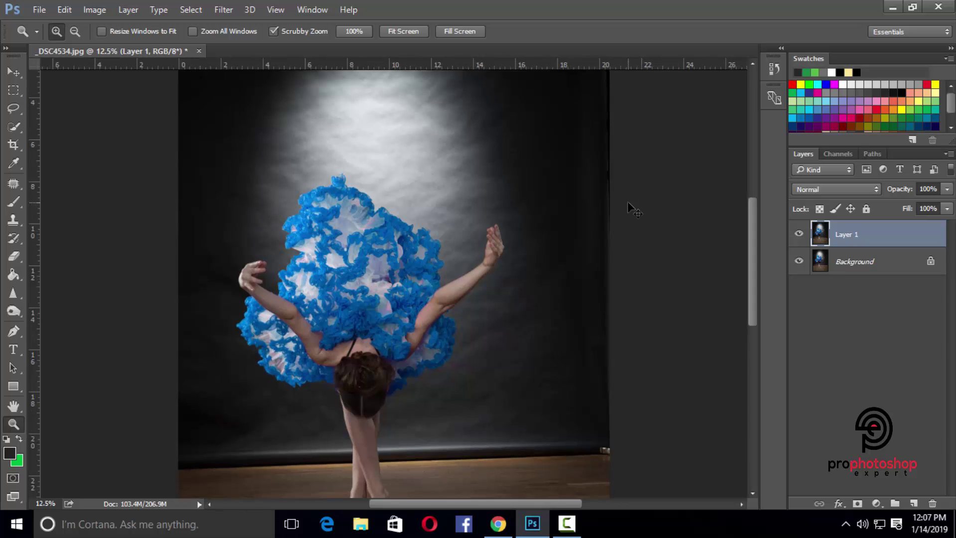
Step: Recolor the blue ruffles green on Layer 1 with Hue/Saturation, shifting the Hue of the Blues range to -160
{"action": "key", "text": "ctrl+plus"}
{"action": "key", "text": "ctrl+plus"}
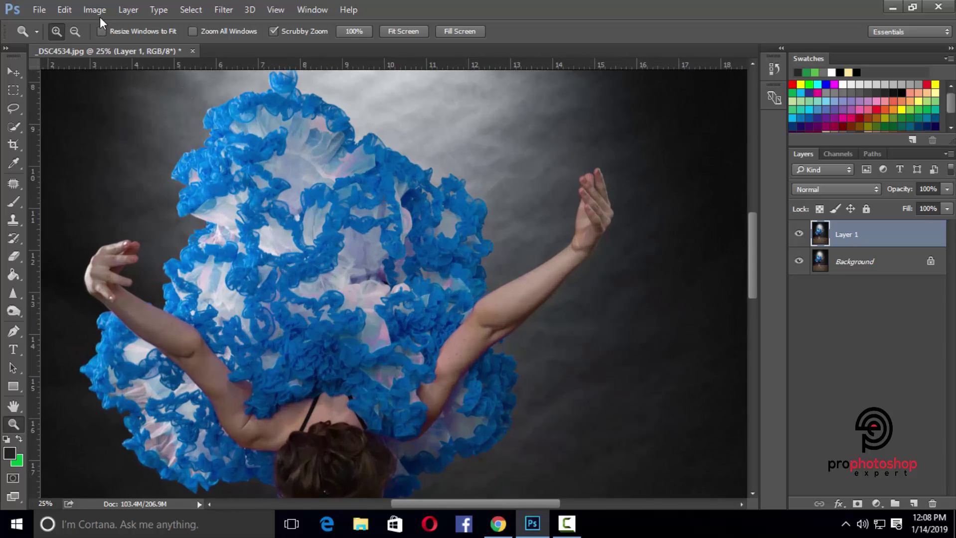
{"action": "left_click", "coordinate": [99, 11]}
{"action": "mouse_move", "coordinate": [111, 42]}
{"action": "left_click", "coordinate": [286, 115]}
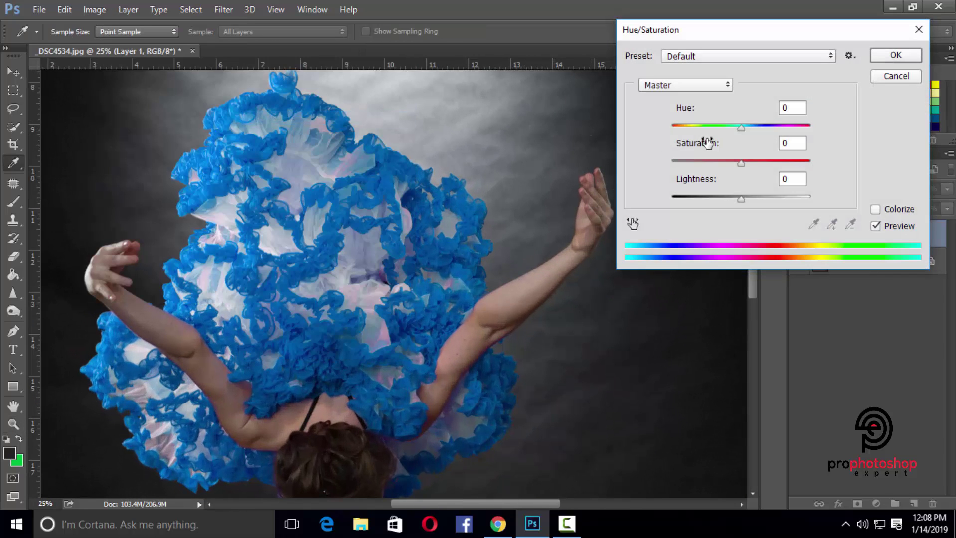
{"action": "left_click", "coordinate": [731, 88]}
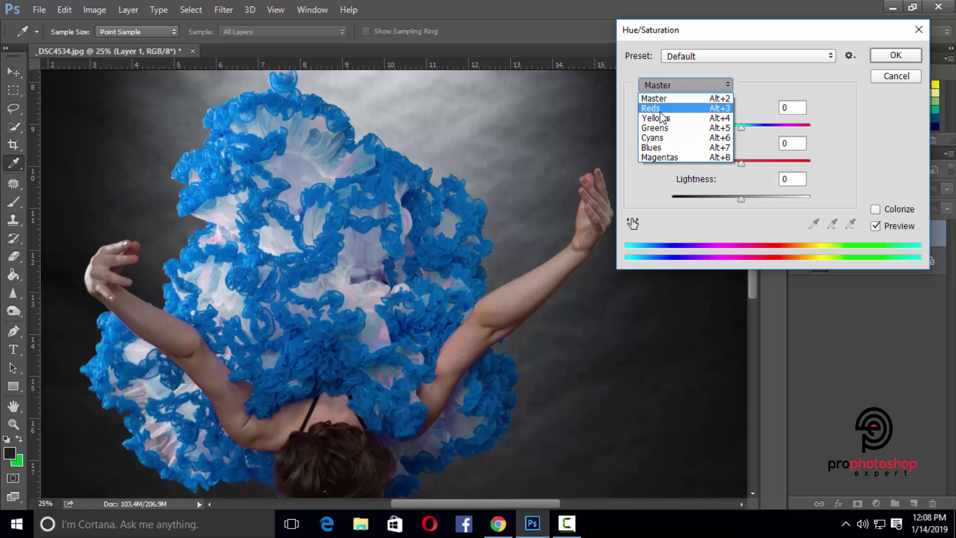
{"action": "left_click", "coordinate": [656, 147]}
{"action": "left_click_drag", "start_coordinate": [741, 128], "coordinate": [681, 126]}
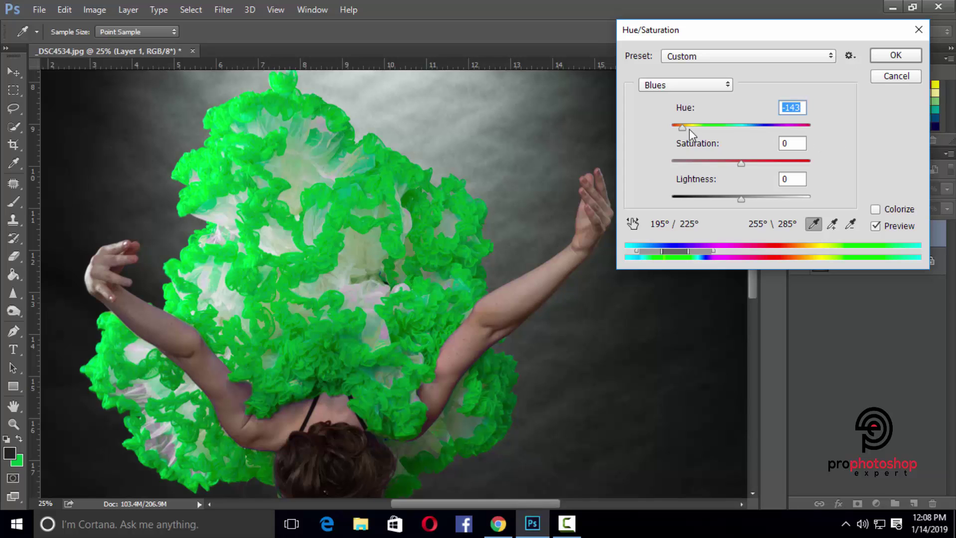
{"action": "key", "text": "Up"}
{"action": "key", "text": "Up"}
{"action": "key", "text": "Up"}
{"action": "left_click_drag", "start_coordinate": [683, 127], "coordinate": [682, 128]}
{"action": "left_click", "coordinate": [896, 57]}
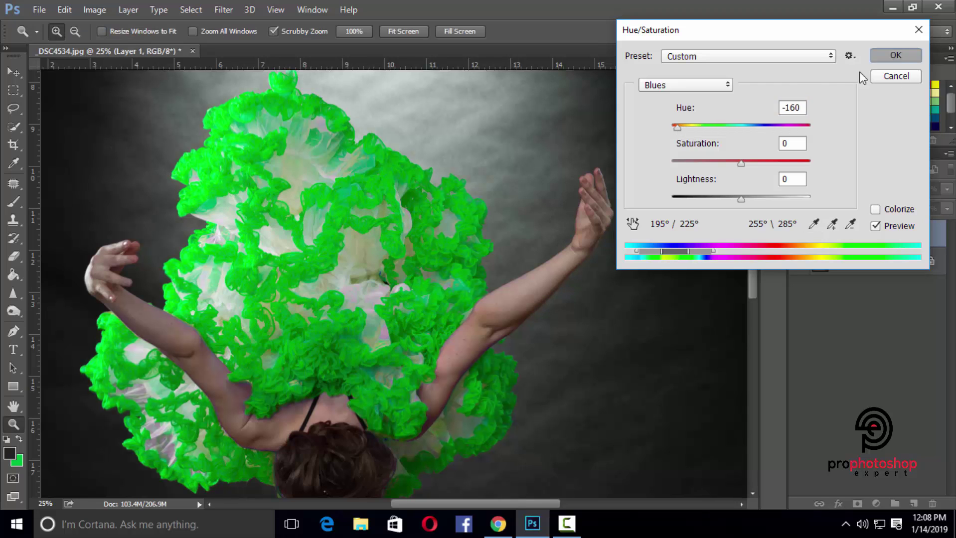
Step: Inspect the recolored ruffles and the skin edges around them up close
{"action": "left_click", "coordinate": [305, 132]}
{"action": "left_click", "coordinate": [306, 132]}
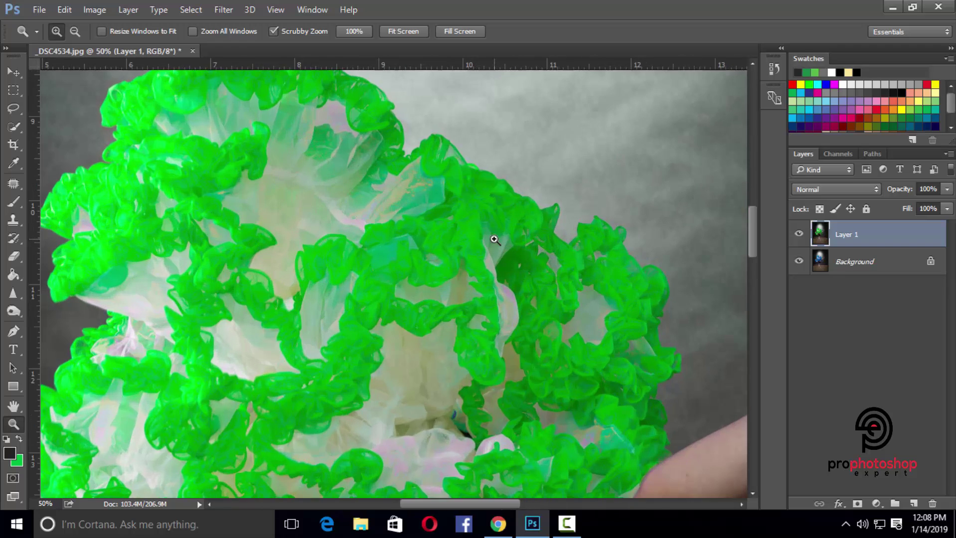
{"action": "scroll", "coordinate": [494, 239], "scroll_direction": "down", "scroll_amount": 3}
{"action": "scroll", "coordinate": [494, 239], "scroll_direction": "down", "scroll_amount": 8}
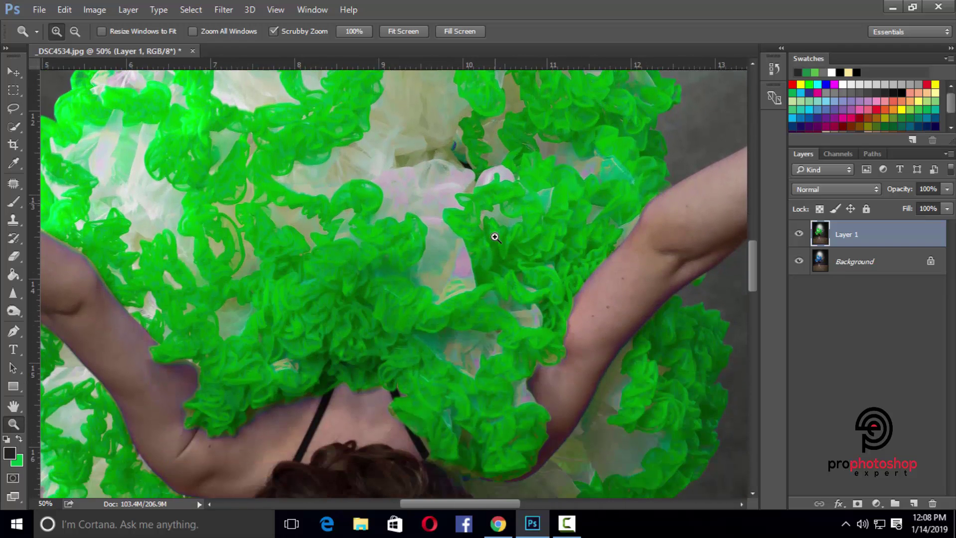
{"action": "key", "text": "ctrl+minus"}
{"action": "key", "text": "ctrl+j"}
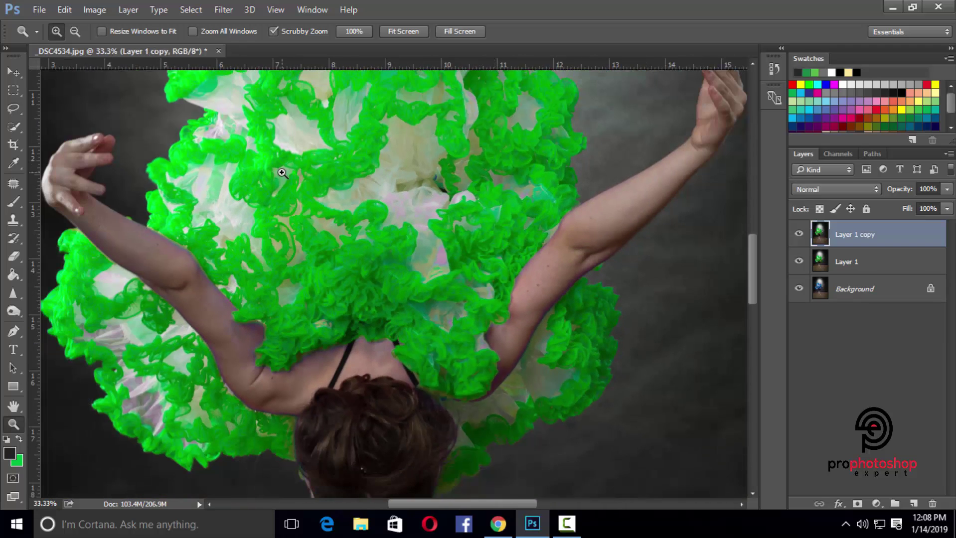
{"action": "key", "text": "ctrl+plus"}
{"action": "scroll", "coordinate": [272, 336], "scroll_direction": "down", "scroll_amount": 2}
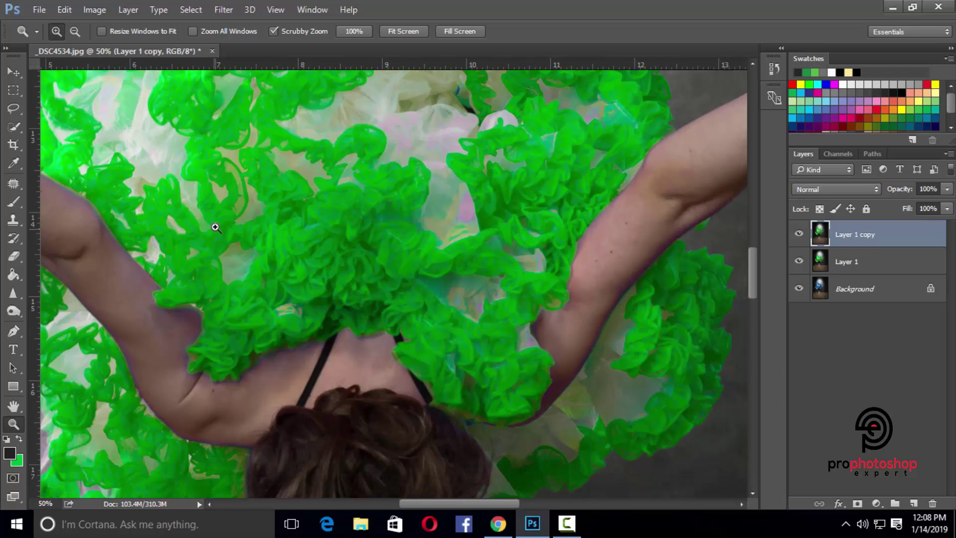
{"action": "scroll", "coordinate": [215, 228], "scroll_direction": "up", "scroll_amount": 1}
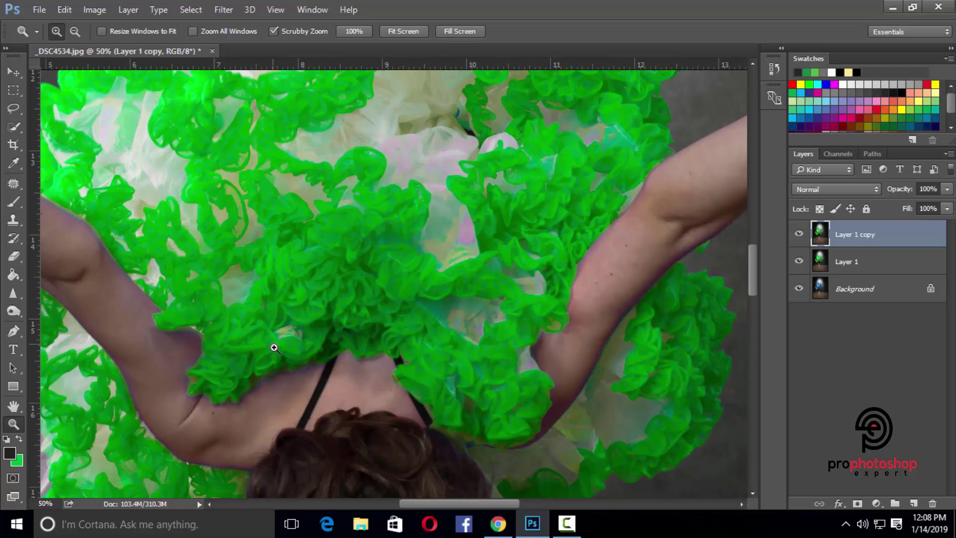
{"action": "left_click_drag", "start_coordinate": [424, 505], "coordinate": [381, 506]}
{"action": "scroll", "coordinate": [318, 421], "scroll_direction": "up", "scroll_amount": 2}
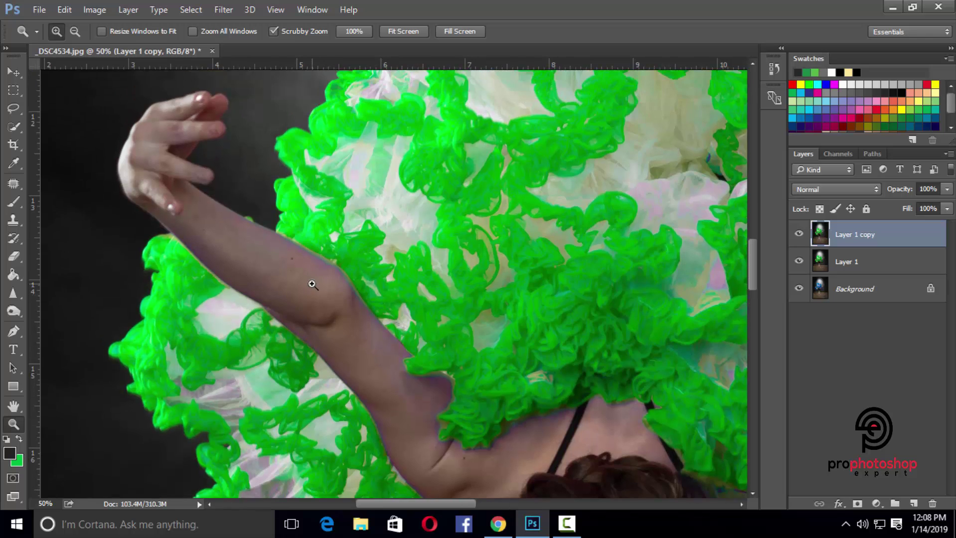
{"action": "left_click", "coordinate": [328, 283]}
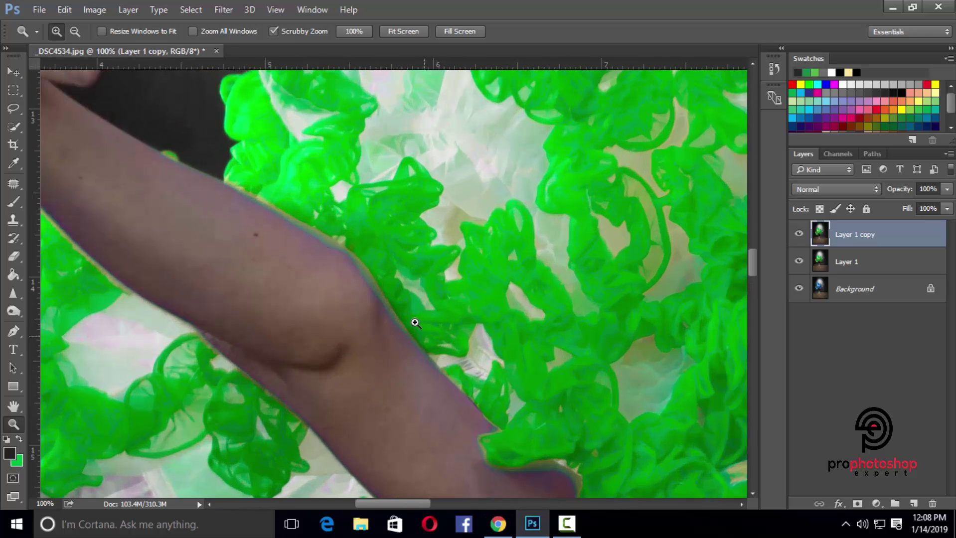
{"action": "scroll", "coordinate": [423, 356], "scroll_direction": "up", "scroll_amount": 3}
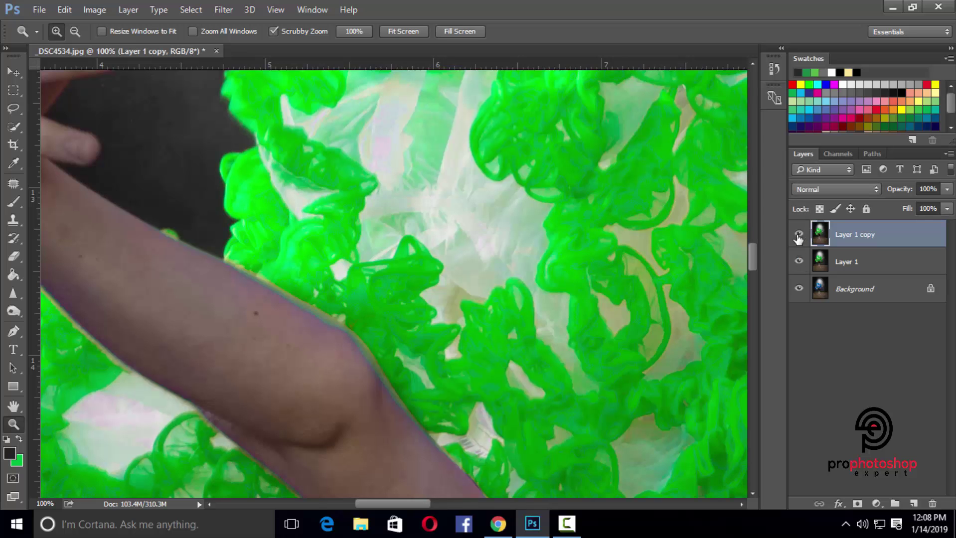
{"action": "key", "text": "ctrl+minus"}
{"action": "scroll", "coordinate": [658, 321], "scroll_direction": "down", "scroll_amount": 1}
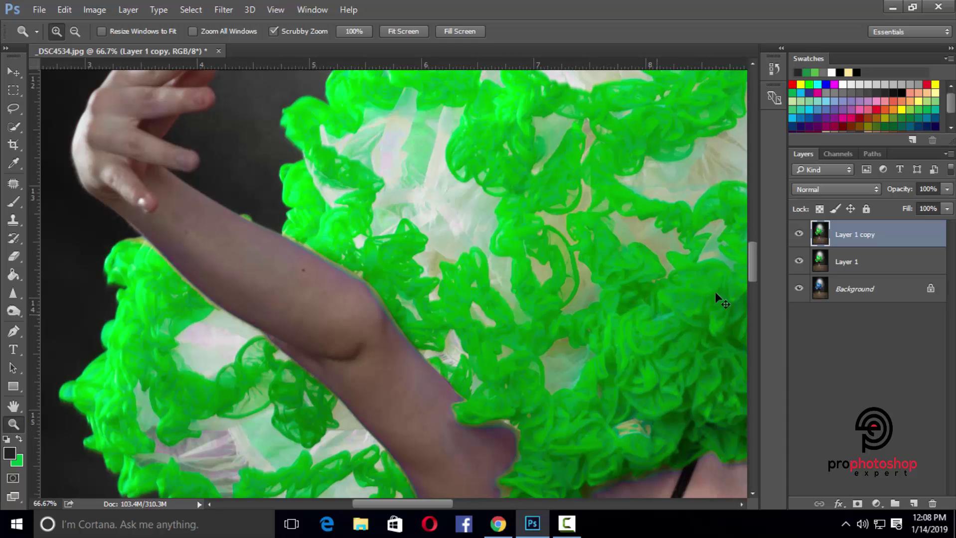
{"action": "key", "text": "ctrl+minus"}
{"action": "key", "text": "ctrl+e"}
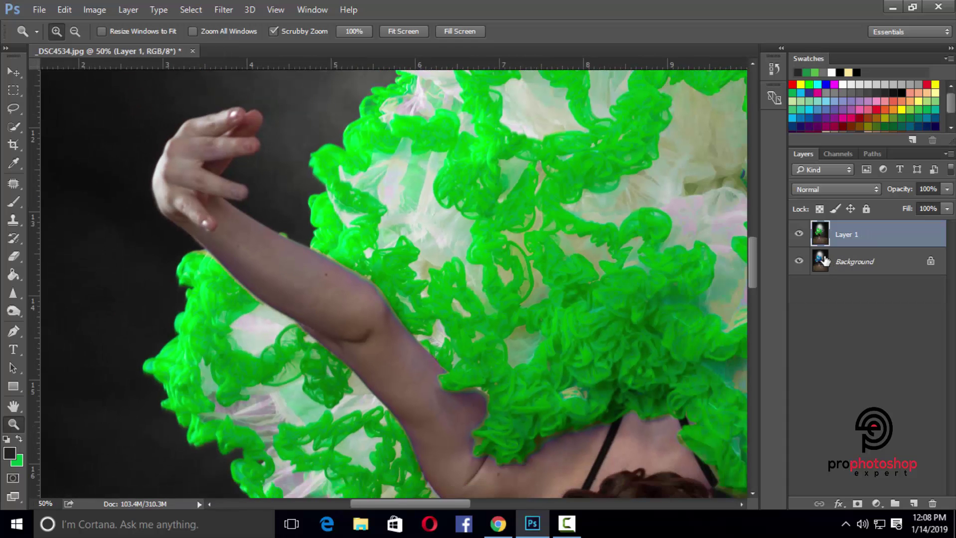
Step: Compare the recolored dress with the original by toggling the visibility of Layer 1
{"action": "left_click", "coordinate": [799, 234]}
{"action": "left_click", "coordinate": [800, 234]}
{"action": "left_click", "coordinate": [800, 234]}
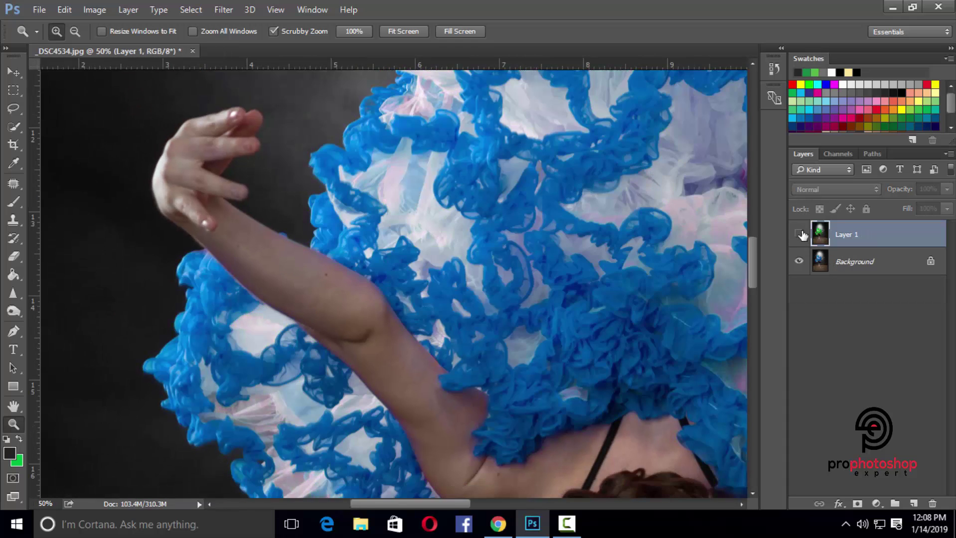
{"action": "left_click", "coordinate": [800, 234]}
{"action": "left_click", "coordinate": [800, 234]}
{"action": "left_click", "coordinate": [799, 234]}
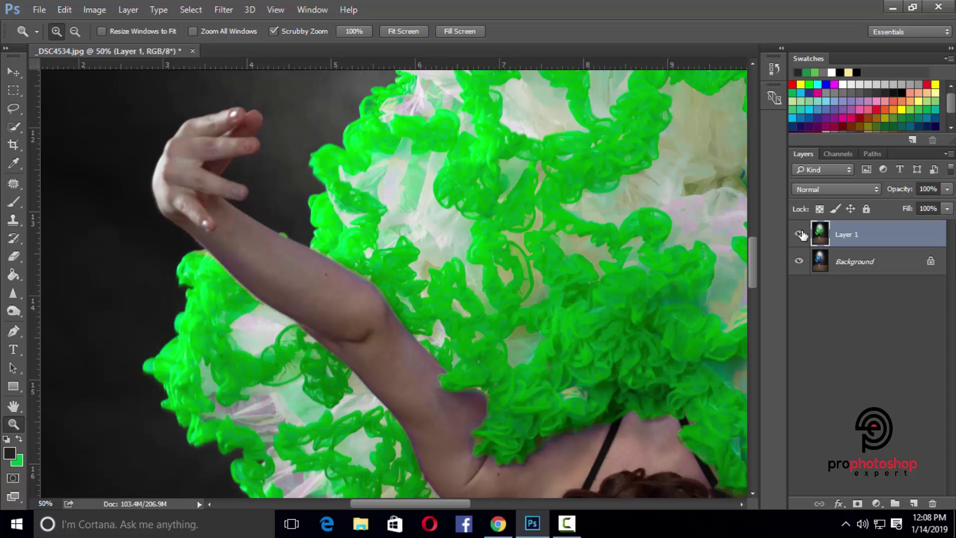
Step: Erase the color fringe on Layer 1 along the outer elbow edge, using the Eraser at 100% opacity and size 10
{"action": "key", "text": "ctrl+plus"}
{"action": "key", "text": "ctrl+plus"}
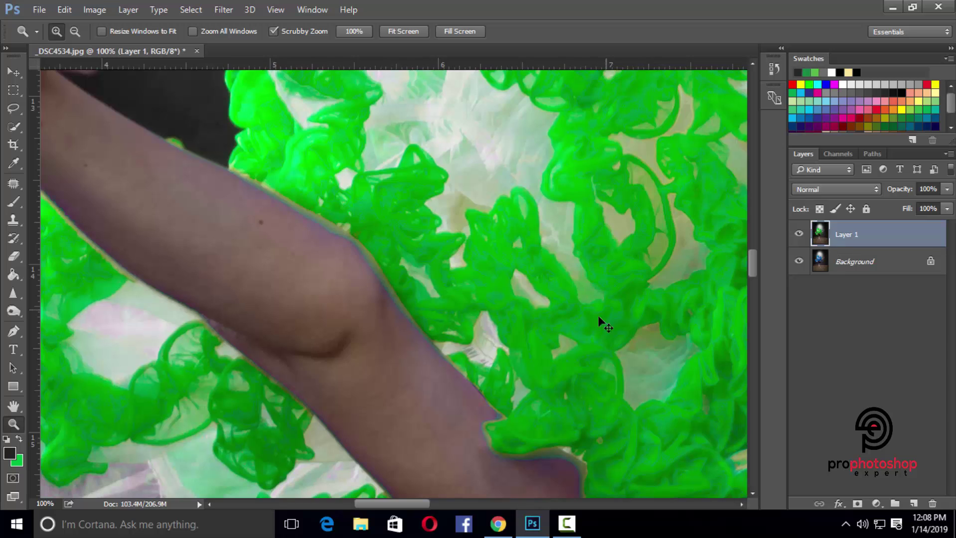
{"action": "key", "text": "ctrl+plus"}
{"action": "left_click", "coordinate": [14, 256]}
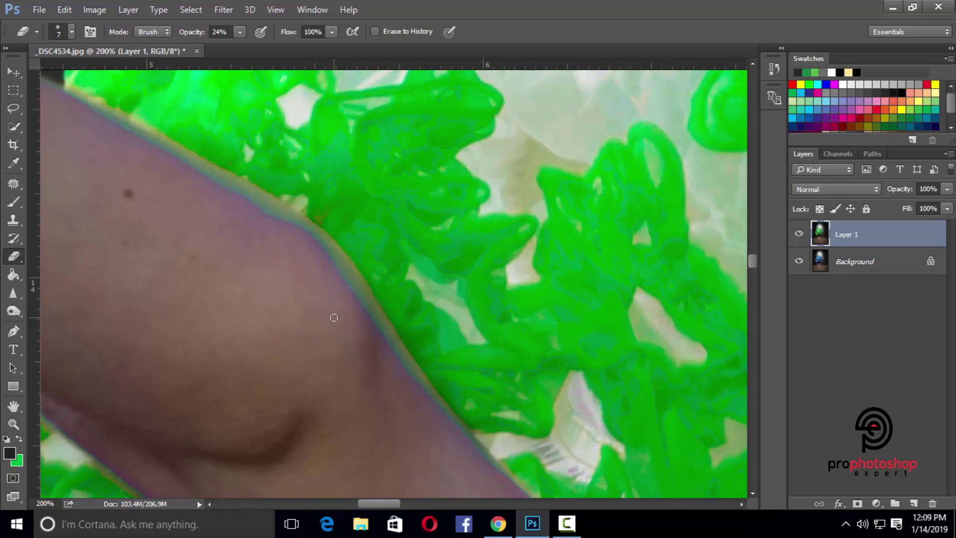
{"action": "mouse_move", "coordinate": [325, 249]}
{"action": "left_mouse_down"}
{"action": "mouse_move", "coordinate": [352, 289]}
{"action": "mouse_move", "coordinate": [336, 263]}
{"action": "left_mouse_up"}
{"action": "left_click", "coordinate": [240, 32]}
{"action": "left_click_drag", "start_coordinate": [240, 47], "coordinate": [296, 48]}
{"action": "key", "text": "["}
{"action": "mouse_move", "coordinate": [437, 407]}
{"action": "left_mouse_down"}
{"action": "mouse_move", "coordinate": [307, 239]}
{"action": "mouse_move", "coordinate": [343, 262]}
{"action": "left_mouse_up"}
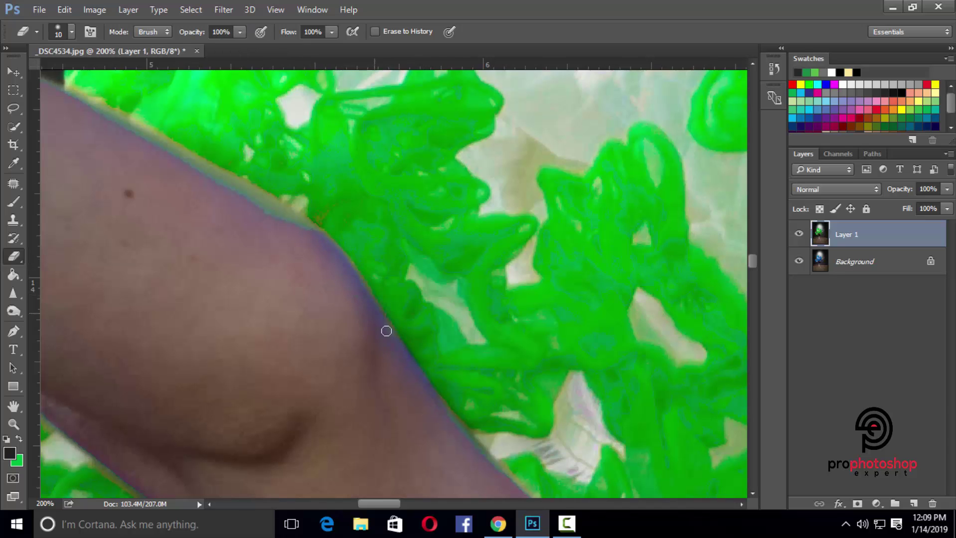
Step: Erase the fringe down the upper arm and around the ruffle tip at the shoulder, with eraser sizes from 9 to 15
{"action": "scroll", "coordinate": [436, 359], "scroll_direction": "down", "scroll_amount": 3}
{"action": "key", "text": "]"}
{"action": "scroll", "coordinate": [482, 399], "scroll_direction": "down", "scroll_amount": 6}
{"action": "key", "text": "["}
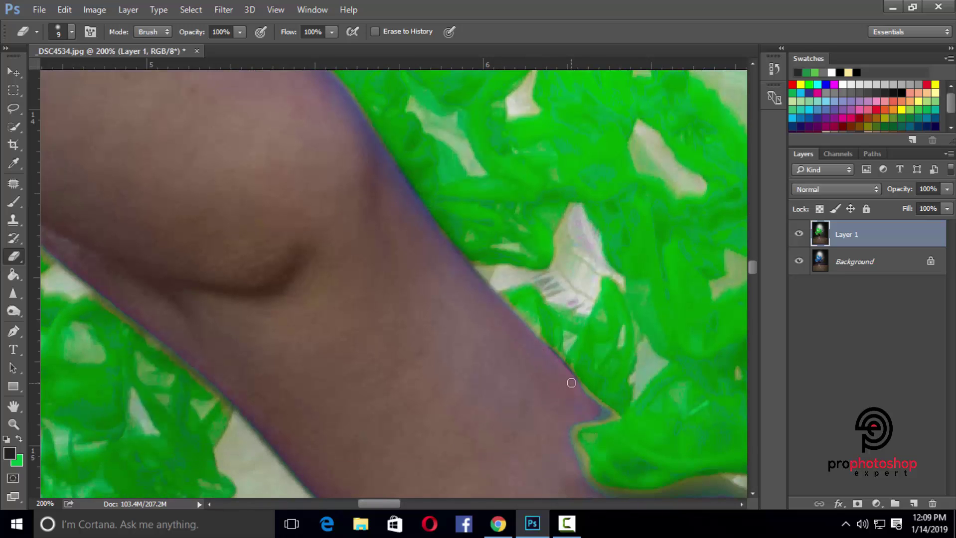
{"action": "scroll", "coordinate": [608, 416], "scroll_direction": "down", "scroll_amount": 3}
{"action": "key", "text": "]"}
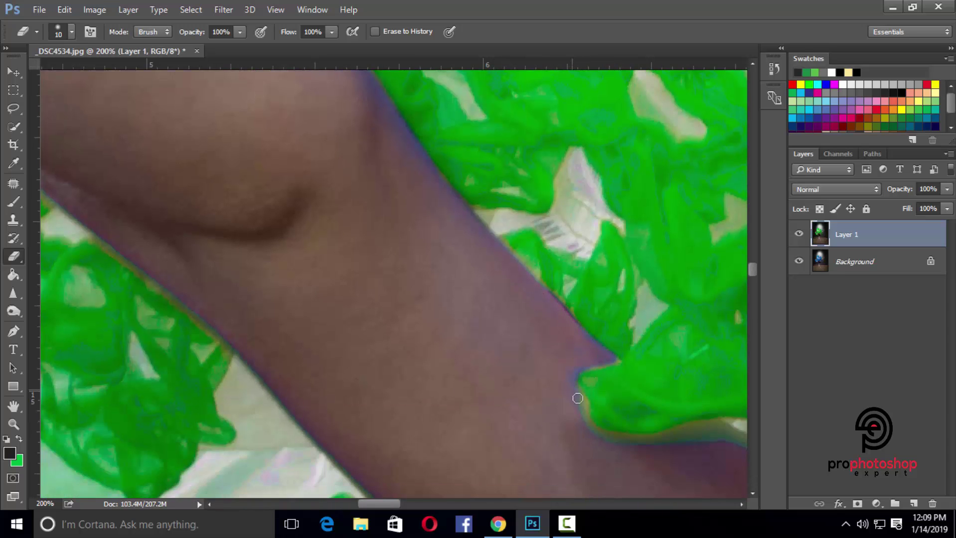
{"action": "scroll", "coordinate": [553, 363], "scroll_direction": "down", "scroll_amount": 4}
{"action": "key", "text": "]"}
{"action": "left_click_drag", "start_coordinate": [598, 366], "coordinate": [661, 373]}
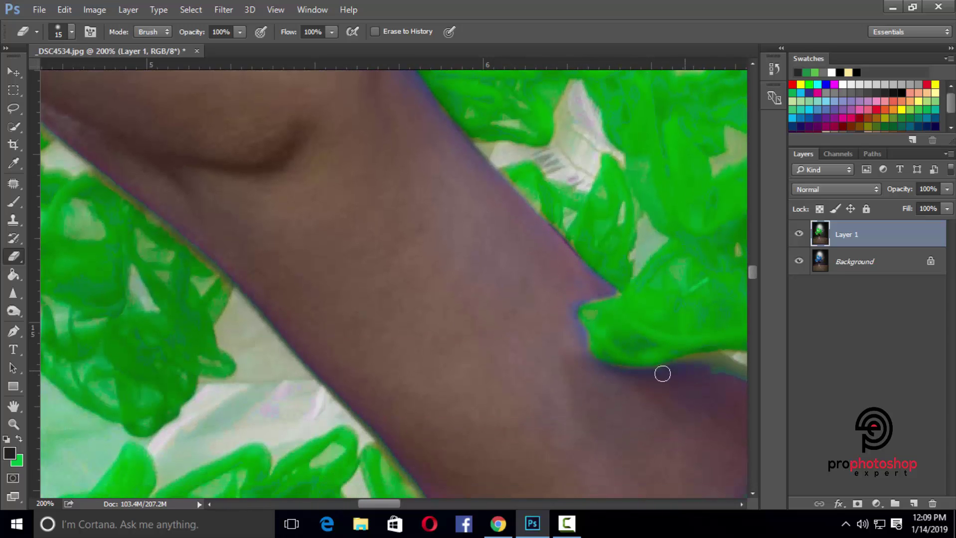
Step: Erase the fringe where the ruffles meet the shoulder and upper back, enlarging the eraser to size 20
{"action": "left_click_drag", "start_coordinate": [399, 504], "coordinate": [426, 505]}
{"action": "scroll", "coordinate": [163, 360], "scroll_direction": "down", "scroll_amount": 1}
{"action": "mouse_move", "coordinate": [110, 314]}
{"action": "left_mouse_down"}
{"action": "mouse_move", "coordinate": [148, 318]}
{"action": "mouse_move", "coordinate": [184, 340]}
{"action": "mouse_move", "coordinate": [170, 423]}
{"action": "mouse_move", "coordinate": [174, 361]}
{"action": "mouse_move", "coordinate": [165, 382]}
{"action": "mouse_move", "coordinate": [125, 410]}
{"action": "mouse_move", "coordinate": [110, 369]}
{"action": "mouse_move", "coordinate": [160, 381]}
{"action": "mouse_move", "coordinate": [118, 434]}
{"action": "mouse_move", "coordinate": [141, 388]}
{"action": "mouse_move", "coordinate": [129, 410]}
{"action": "mouse_move", "coordinate": [160, 383]}
{"action": "mouse_move", "coordinate": [144, 402]}
{"action": "mouse_move", "coordinate": [116, 392]}
{"action": "mouse_move", "coordinate": [121, 362]}
{"action": "mouse_move", "coordinate": [125, 390]}
{"action": "mouse_move", "coordinate": [189, 392]}
{"action": "mouse_move", "coordinate": [210, 404]}
{"action": "mouse_move", "coordinate": [220, 433]}
{"action": "mouse_move", "coordinate": [241, 437]}
{"action": "mouse_move", "coordinate": [334, 418]}
{"action": "mouse_move", "coordinate": [396, 359]}
{"action": "mouse_move", "coordinate": [392, 323]}
{"action": "mouse_move", "coordinate": [431, 323]}
{"action": "mouse_move", "coordinate": [526, 281]}
{"action": "mouse_move", "coordinate": [520, 306]}
{"action": "mouse_move", "coordinate": [628, 259]}
{"action": "mouse_move", "coordinate": [594, 278]}
{"action": "left_mouse_up"}
{"action": "scroll", "coordinate": [175, 360], "scroll_direction": "down", "scroll_amount": 1}
{"action": "scroll", "coordinate": [124, 405], "scroll_direction": "down", "scroll_amount": 3}
{"action": "key", "text": "["}
{"action": "key", "text": "["}
{"action": "key", "text": "["}
{"action": "scroll", "coordinate": [145, 401], "scroll_direction": "down", "scroll_amount": 3}
{"action": "key", "text": "]"}
{"action": "key", "text": "]"}
{"action": "key", "text": "]"}
{"action": "key", "text": "]"}
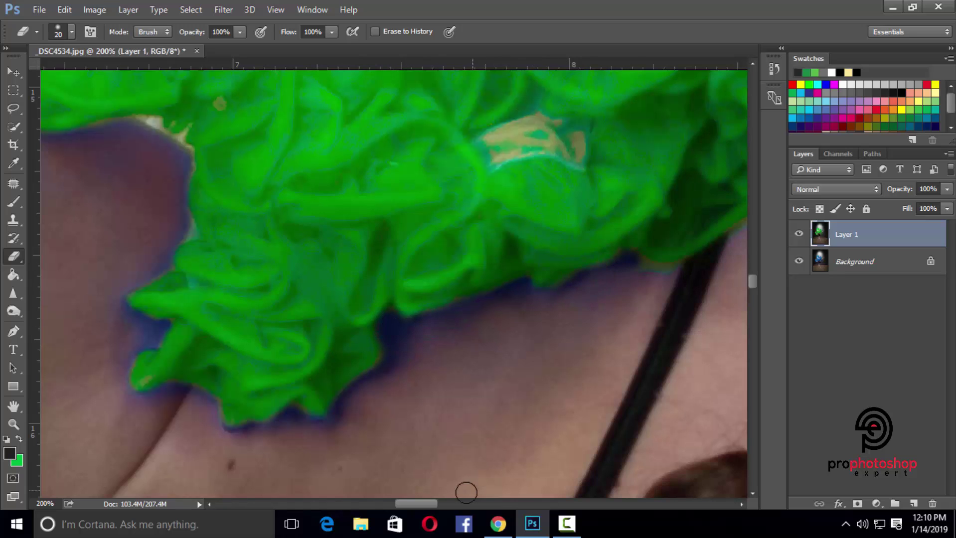
Step: Try erasing the fringe along the ruffle edge between the two back straps, and undo the last stroke
{"action": "scroll", "coordinate": [322, 284], "scroll_direction": "right", "scroll_amount": 5}
{"action": "mouse_move", "coordinate": [322, 283]}
{"action": "left_mouse_down"}
{"action": "mouse_move", "coordinate": [339, 264]}
{"action": "mouse_move", "coordinate": [399, 267]}
{"action": "mouse_move", "coordinate": [470, 217]}
{"action": "mouse_move", "coordinate": [492, 241]}
{"action": "mouse_move", "coordinate": [610, 235]}
{"action": "left_mouse_up"}
{"action": "key", "text": "bracketleft"}
{"action": "left_click_drag", "start_coordinate": [426, 505], "coordinate": [436, 508]}
{"action": "scroll", "coordinate": [619, 343], "scroll_direction": "up", "scroll_amount": 1}
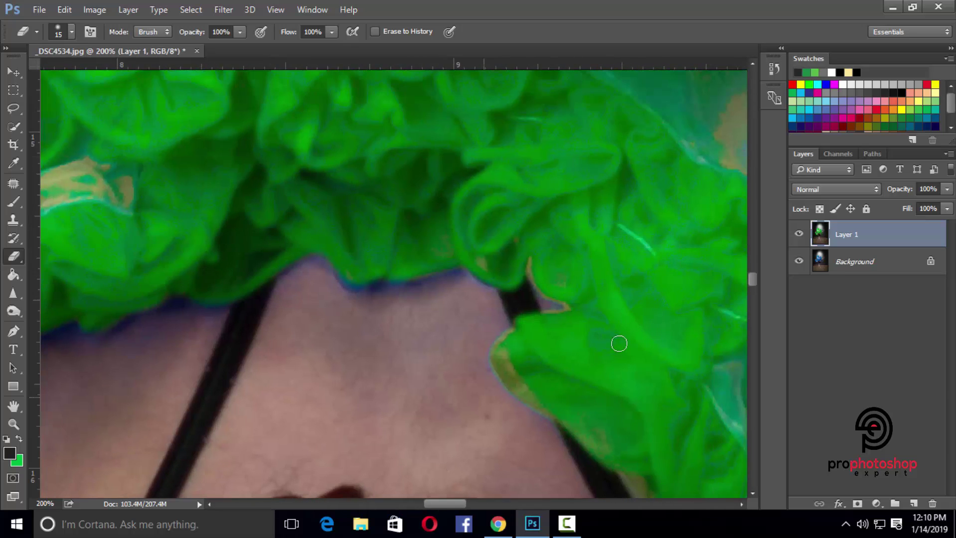
{"action": "left_click", "coordinate": [799, 235]}
{"action": "left_click", "coordinate": [799, 234]}
{"action": "key", "text": "ctrl+alt+z"}
{"action": "key", "text": "bracketleft"}
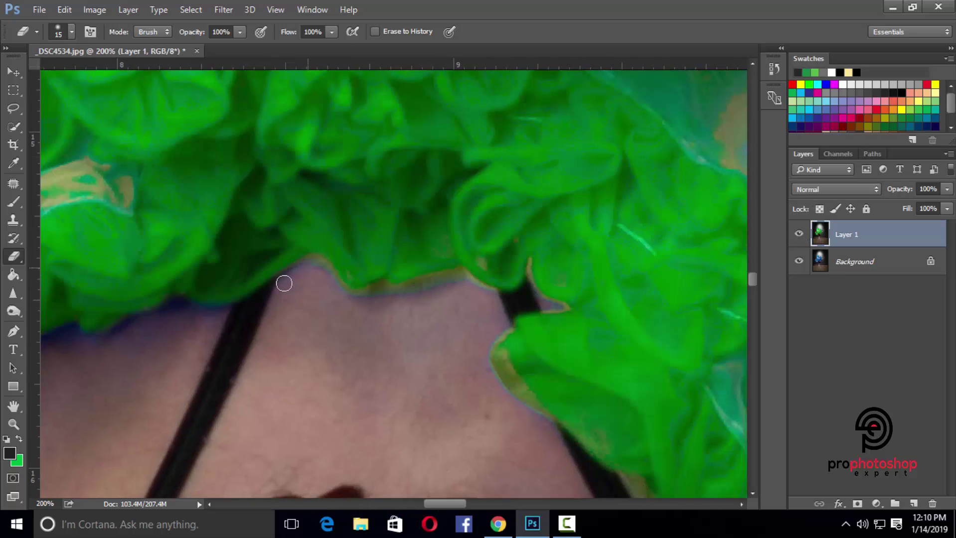
Step: Erase the fringe along the ruffle edge between the back straps and in the notch beside the right strap, reducing the eraser from size 15 to 5
{"action": "mouse_move", "coordinate": [282, 280]}
{"action": "left_mouse_down"}
{"action": "mouse_move", "coordinate": [316, 266]}
{"action": "mouse_move", "coordinate": [325, 285]}
{"action": "mouse_move", "coordinate": [311, 268]}
{"action": "mouse_move", "coordinate": [377, 290]}
{"action": "mouse_move", "coordinate": [461, 277]}
{"action": "left_mouse_up"}
{"action": "scroll", "coordinate": [533, 227], "scroll_direction": "down", "scroll_amount": 1}
{"action": "key", "text": "bracketleft"}
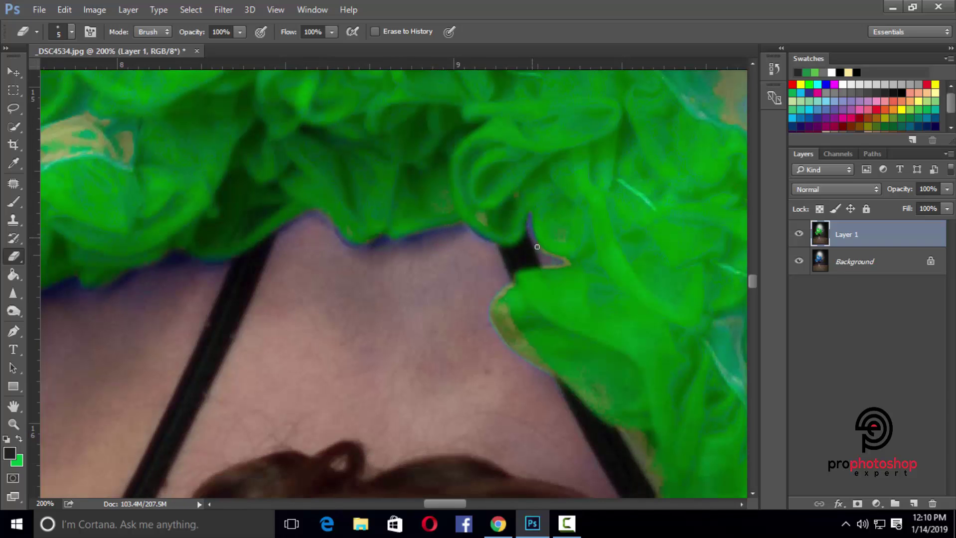
{"action": "left_click_drag", "start_coordinate": [511, 277], "coordinate": [498, 304]}
{"action": "scroll", "coordinate": [498, 305], "scroll_direction": "down", "scroll_amount": 1}
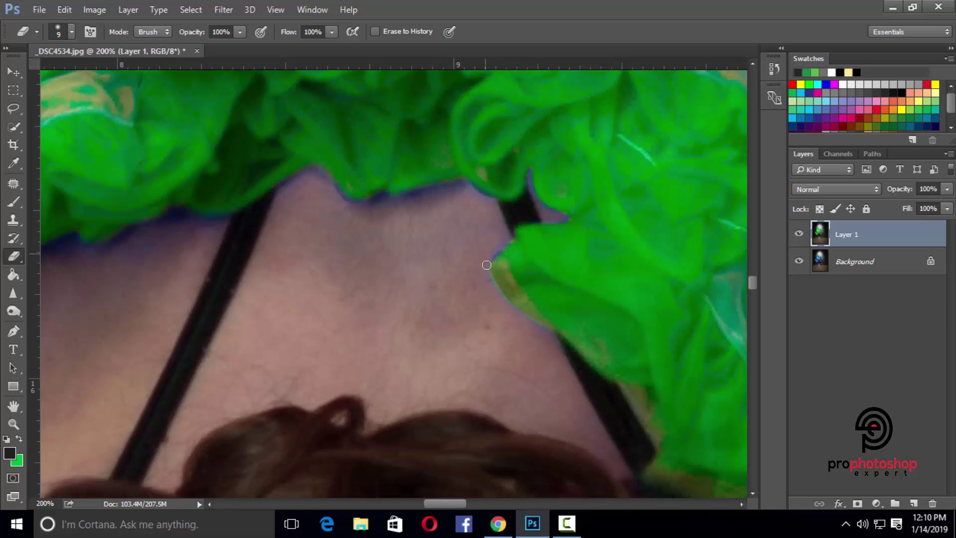
Step: Erase the fringe along the ruffle edge beside the right strap down to the hair, enlarging the eraser to size 30
{"action": "key", "text": "bracketright"}
{"action": "key", "text": "bracketright"}
{"action": "key", "text": "bracketright"}
{"action": "key", "text": "bracketright"}
{"action": "key", "text": "bracketright"}
{"action": "key", "text": "bracketright"}
{"action": "key", "text": "bracketright"}
{"action": "key", "text": "bracketright"}
{"action": "scroll", "coordinate": [490, 299], "scroll_direction": "down", "scroll_amount": 2}
{"action": "key", "text": "ctrl+minus"}
{"action": "key", "text": "ctrl+minus"}
{"action": "scroll", "coordinate": [390, 464], "scroll_direction": "down", "scroll_amount": 1}
{"action": "scroll", "coordinate": [390, 464], "scroll_direction": "up", "scroll_amount": 1}
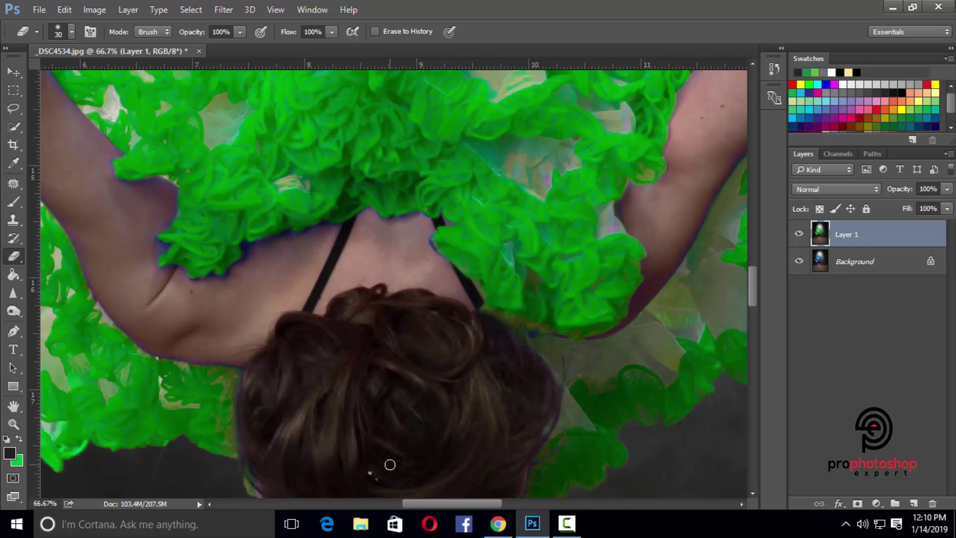
Step: Erase the fringe along the outer edge of the left upper arm with the eraser at size 20
{"action": "left_click_drag", "start_coordinate": [415, 504], "coordinate": [374, 503]}
{"action": "scroll", "coordinate": [396, 425], "scroll_direction": "down", "scroll_amount": 1}
{"action": "scroll", "coordinate": [396, 398], "scroll_direction": "up", "scroll_amount": 1}
{"action": "key", "text": "ctrl+plus"}
{"action": "key", "text": "ctrl+plus"}
{"action": "key", "text": "bracketleft"}
{"action": "key", "text": "bracketleft"}
{"action": "key", "text": "bracketleft"}
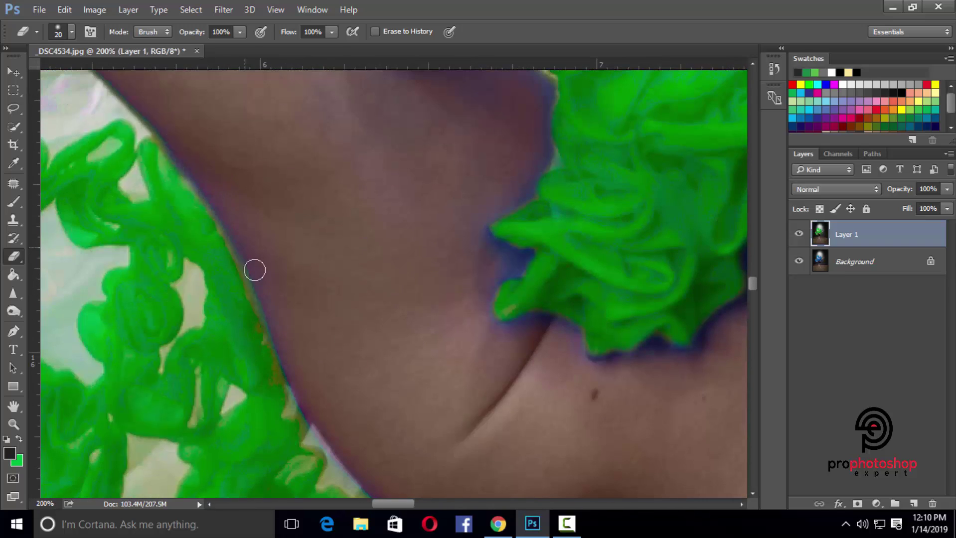
{"action": "scroll", "coordinate": [279, 252], "scroll_direction": "down", "scroll_amount": 3}
{"action": "key", "text": "bracketright"}
{"action": "key", "text": "bracketright"}
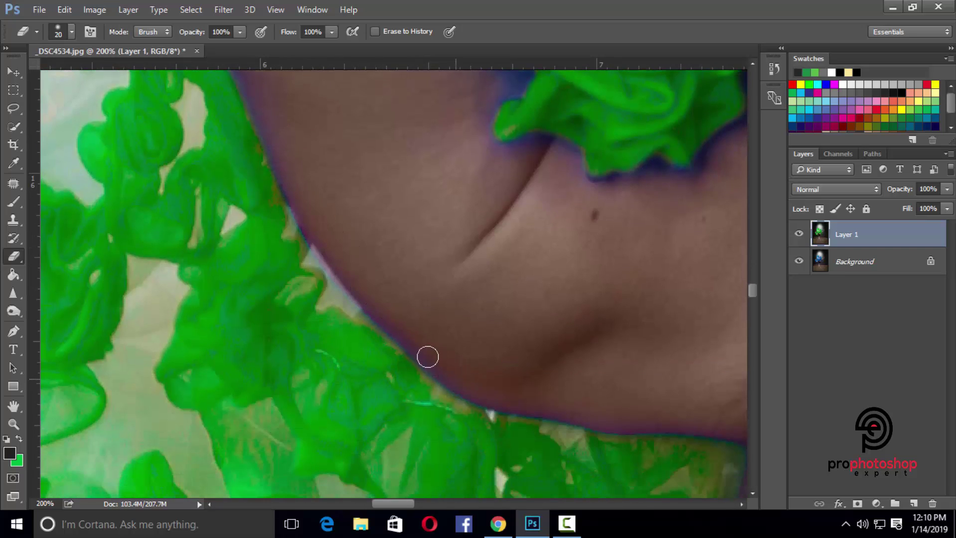
Step: Erase the fringe along the underside of the left shoulder as far as the hair, starting with the eraser at size 15
{"action": "scroll", "coordinate": [426, 354], "scroll_direction": "down", "scroll_amount": 1}
{"action": "key", "text": "bracketleft"}
{"action": "key", "text": "bracketleft"}
{"action": "left_click_drag", "start_coordinate": [408, 504], "coordinate": [433, 504]}
{"action": "scroll", "coordinate": [434, 437], "scroll_direction": "down", "scroll_amount": 3}
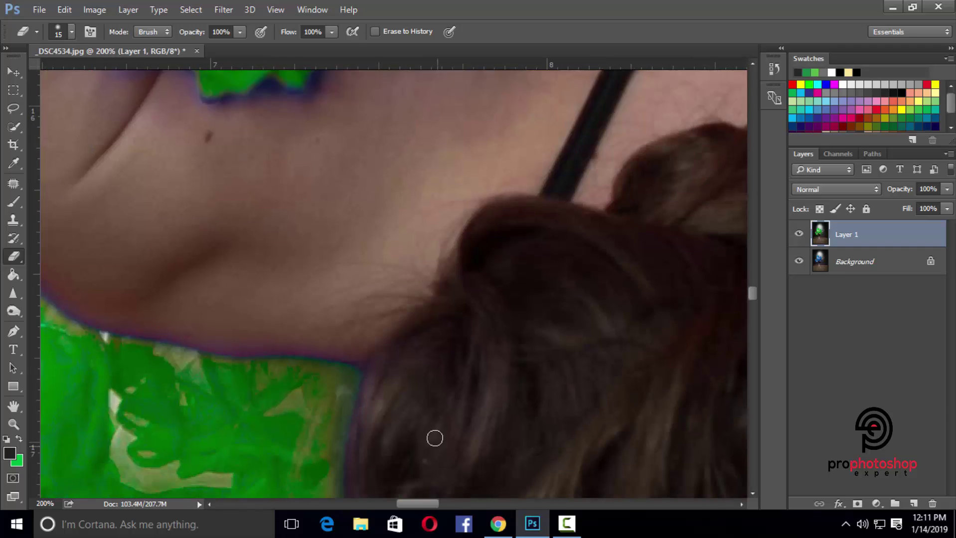
{"action": "key", "text": "bracketright"}
{"action": "key", "text": "bracketright"}
{"action": "scroll", "coordinate": [358, 325], "scroll_direction": "down", "scroll_amount": 4}
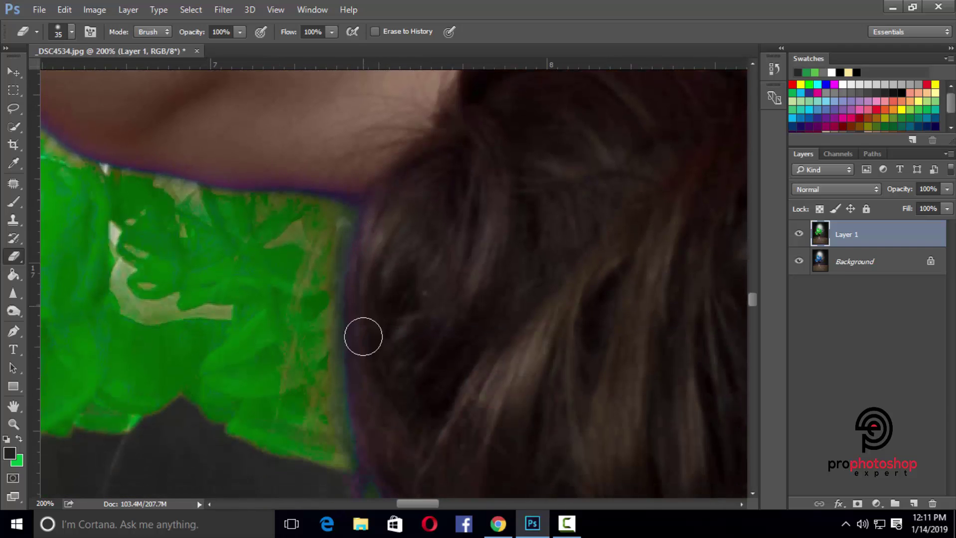
Step: Erase the fringe down the left edge of the hair with eraser sizes 35 and 30
{"action": "scroll", "coordinate": [360, 324], "scroll_direction": "down", "scroll_amount": 1}
{"action": "scroll", "coordinate": [389, 304], "scroll_direction": "down", "scroll_amount": 1}
{"action": "key", "text": "bracketleft"}
{"action": "key", "text": "bracketleft"}
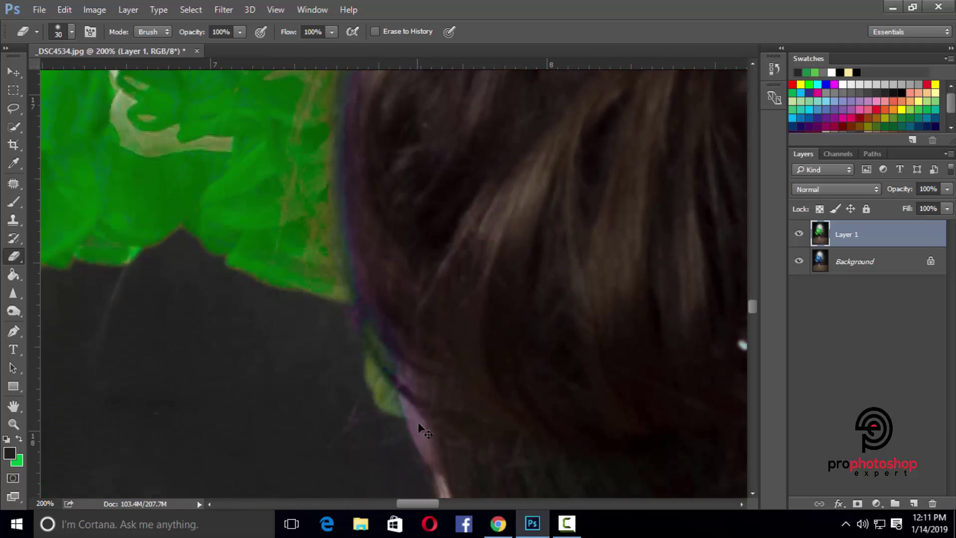
Step: Erase the fringe along the right edge of the hair and below the shoulder ruffles, reducing the eraser from size 40 to 15
{"action": "key", "text": "ctrl+minus"}
{"action": "left_click_drag", "start_coordinate": [445, 504], "coordinate": [492, 506]}
{"action": "scroll", "coordinate": [438, 329], "scroll_direction": "up", "scroll_amount": 1}
{"action": "key", "text": "bracketright"}
{"action": "scroll", "coordinate": [445, 352], "scroll_direction": "up", "scroll_amount": 4}
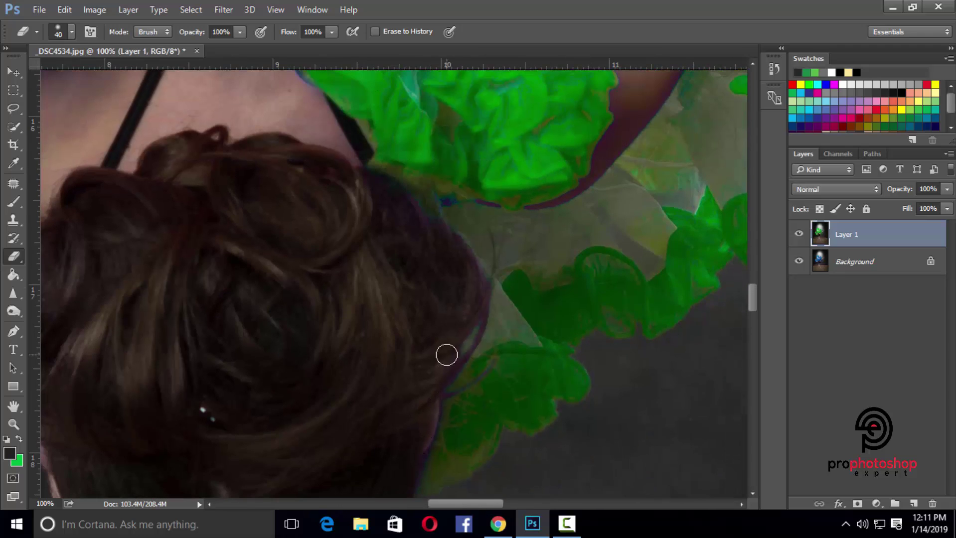
{"action": "key", "text": "bracketleft"}
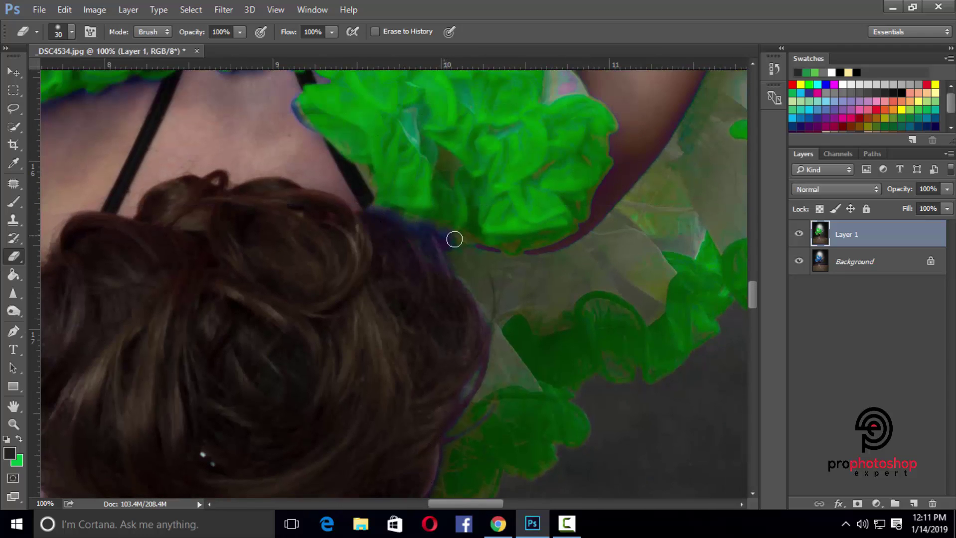
{"action": "scroll", "coordinate": [659, 182], "scroll_direction": "up", "scroll_amount": 1}
{"action": "scroll", "coordinate": [625, 289], "scroll_direction": "up", "scroll_amount": 5}
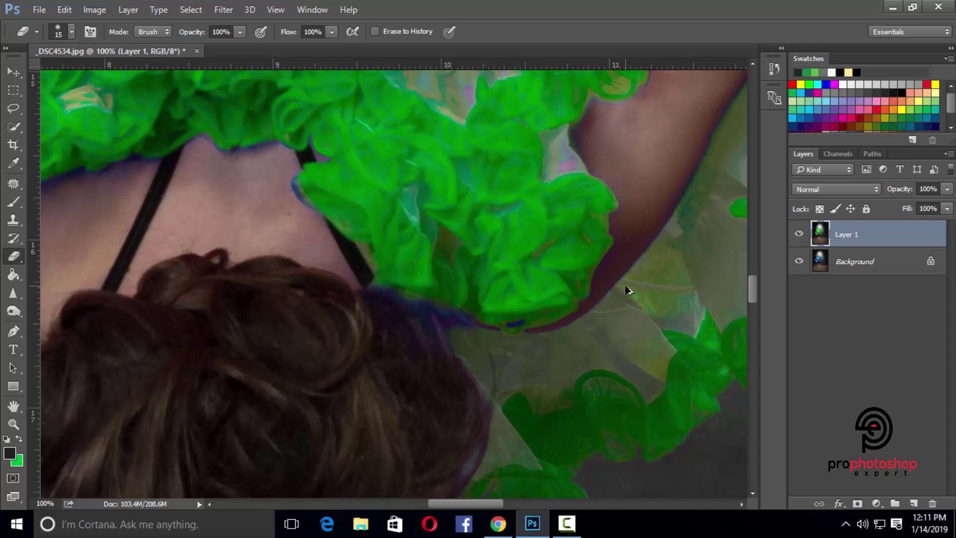
Step: Erase the fringe around the ruffle tips at the right armpit, starting with the eraser at size 9 and enlarging it
{"action": "left_click_drag", "start_coordinate": [590, 205], "coordinate": [575, 251]}
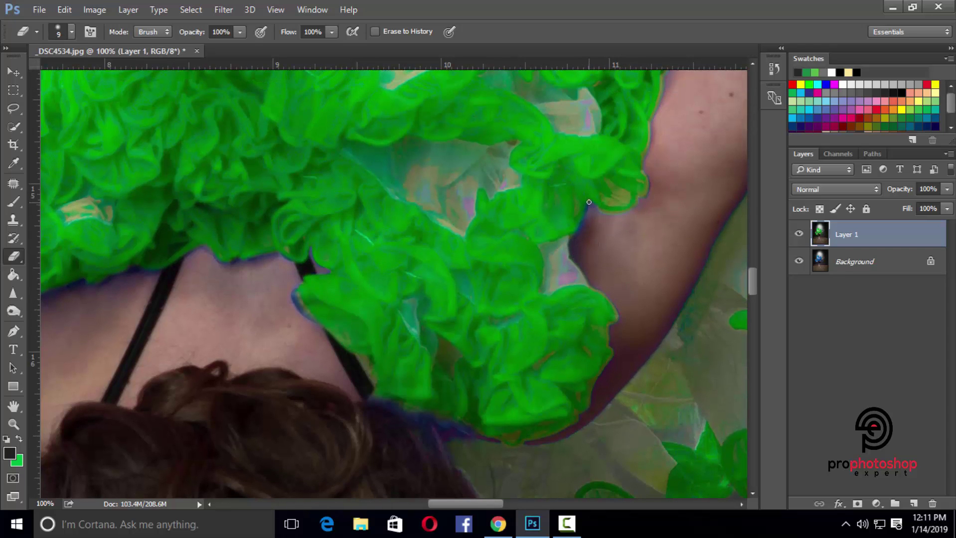
{"action": "key", "text": "bracketright"}
{"action": "key", "text": "bracketright"}
{"action": "mouse_move", "coordinate": [595, 206]}
{"action": "left_mouse_down"}
{"action": "mouse_move", "coordinate": [618, 216]}
{"action": "mouse_move", "coordinate": [648, 198]}
{"action": "mouse_move", "coordinate": [652, 145]}
{"action": "mouse_move", "coordinate": [676, 137]}
{"action": "mouse_move", "coordinate": [653, 201]}
{"action": "left_mouse_up"}
{"action": "key", "text": "bracketright"}
{"action": "key", "text": "bracketright"}
{"action": "scroll", "coordinate": [677, 136], "scroll_direction": "up", "scroll_amount": 3}
{"action": "scroll", "coordinate": [680, 235], "scroll_direction": "up", "scroll_amount": 2}
Step: Erase the fringe where the ruffles meet the inner edge of the right upper arm, up toward the elbow
{"action": "left_click_drag", "start_coordinate": [487, 504], "coordinate": [515, 504]}
{"action": "scroll", "coordinate": [459, 252], "scroll_direction": "up", "scroll_amount": 2}
{"action": "key", "text": "bracketleft"}
{"action": "left_click_drag", "start_coordinate": [422, 242], "coordinate": [490, 161]}
{"action": "scroll", "coordinate": [636, 155], "scroll_direction": "up", "scroll_amount": 4}
{"action": "scroll", "coordinate": [598, 204], "scroll_direction": "down", "scroll_amount": 6}
{"action": "key", "text": "bracketright"}
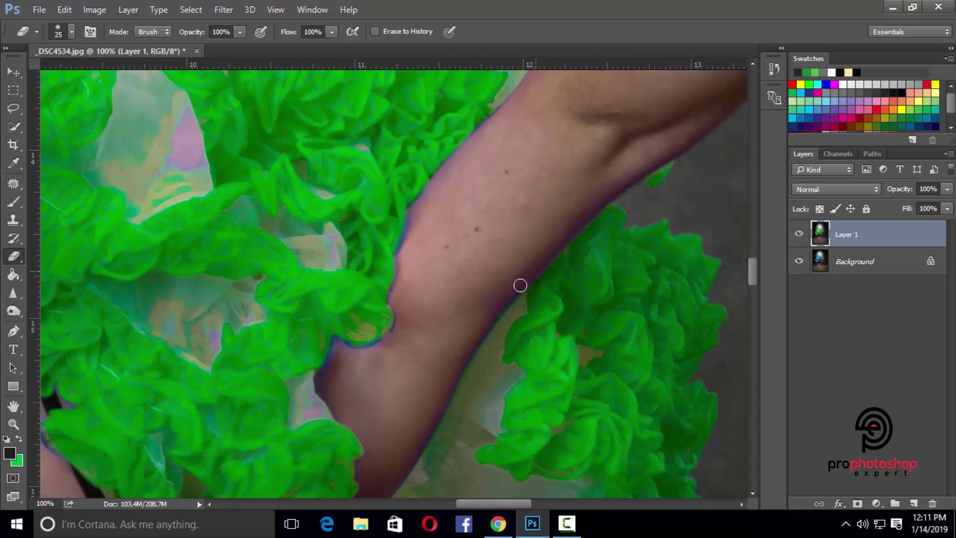
Step: Erase the fringe along the outer edge of the right upper arm down to the shoulder with the eraser at size 25
{"action": "scroll", "coordinate": [484, 307], "scroll_direction": "down", "scroll_amount": 2}
{"action": "key", "text": "bracketleft"}
{"action": "key", "text": "ctrl+minus"}
{"action": "key", "text": "bracketright"}
{"action": "scroll", "coordinate": [407, 329], "scroll_direction": "down", "scroll_amount": 3}
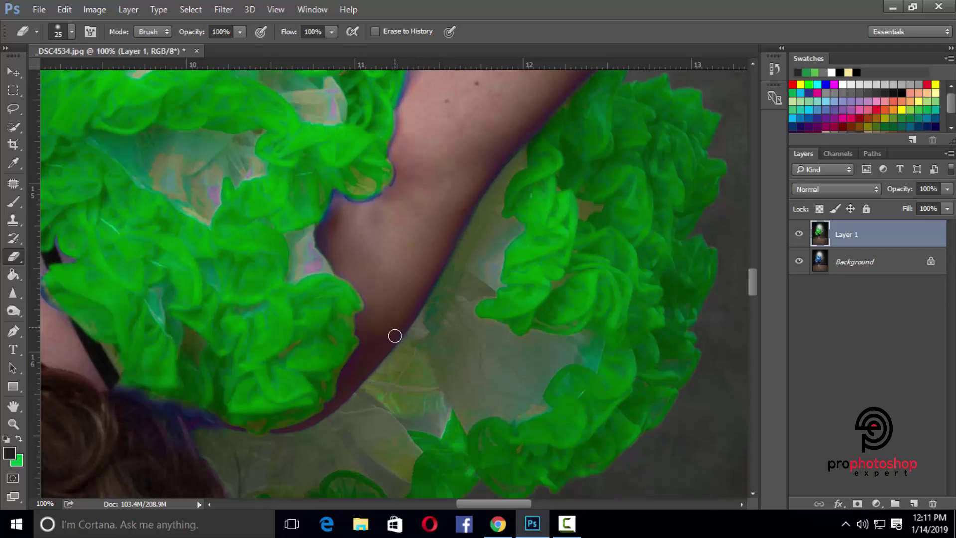
Step: Duplicate the Background layer beneath Layer 1
{"action": "key", "text": "ctrl+minus"}
{"action": "left_click", "coordinate": [862, 263]}
{"action": "key", "text": "ctrl+j"}
{"action": "key", "text": "ctrl+plus"}
{"action": "key", "text": "ctrl+plus"}
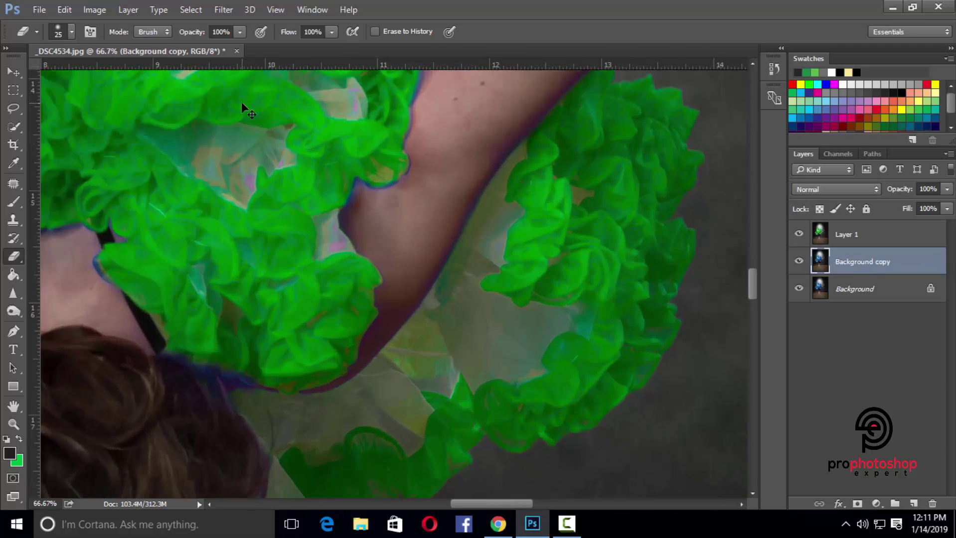
Step: Start a Hue/Saturation adjustment on the Background copy and restrict it to the Blues
{"action": "left_click", "coordinate": [94, 10]}
{"action": "mouse_move", "coordinate": [70, 43]}
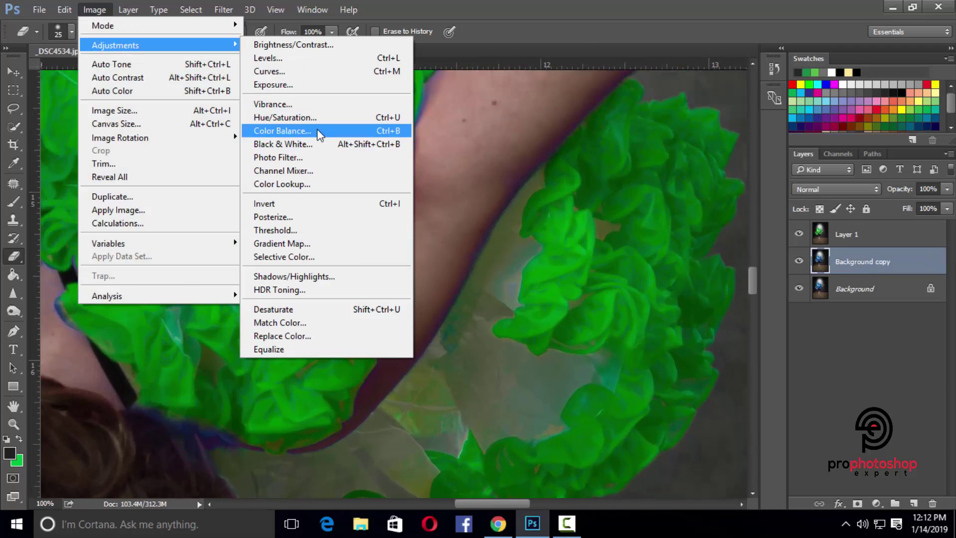
{"action": "left_click", "coordinate": [324, 117]}
{"action": "left_click", "coordinate": [685, 85]}
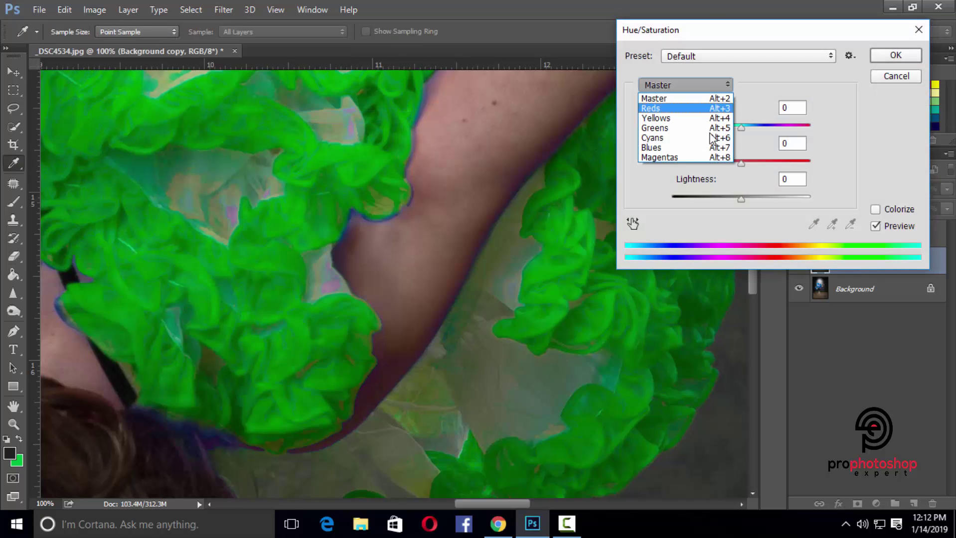
{"action": "left_click", "coordinate": [666, 150]}
Step: Try different Blues settings, from hue +158 with saturation -76 to hue -93 with saturation -89
{"action": "left_click_drag", "start_coordinate": [741, 164], "coordinate": [686, 164]}
{"action": "left_click_drag", "start_coordinate": [745, 130], "coordinate": [804, 118]}
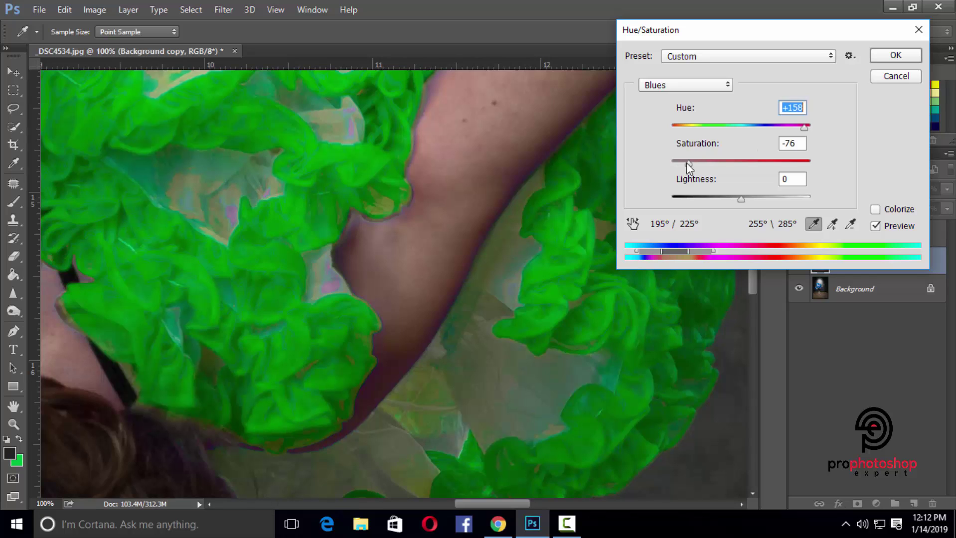
{"action": "left_click_drag", "start_coordinate": [686, 162], "coordinate": [722, 164]}
{"action": "left_click_drag", "start_coordinate": [805, 129], "coordinate": [717, 121]}
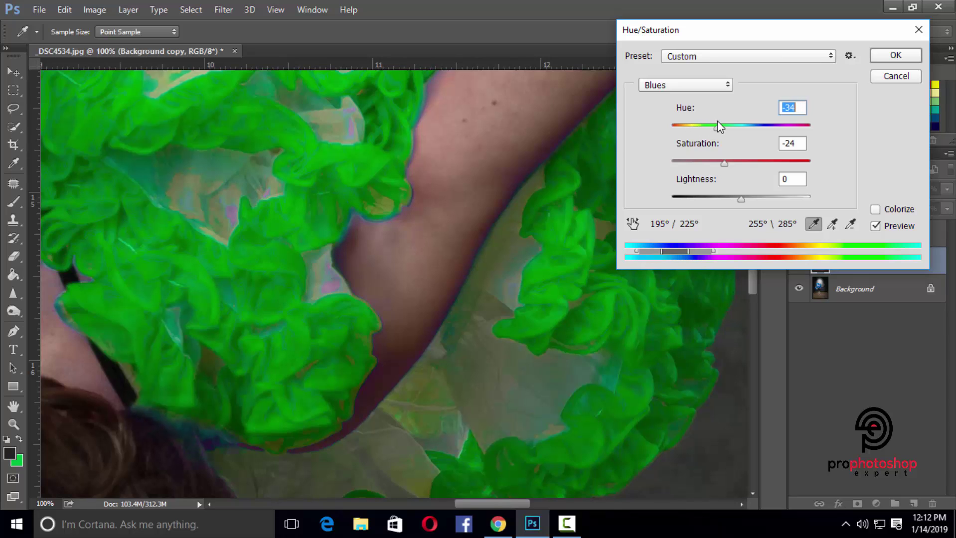
{"action": "left_click_drag", "start_coordinate": [724, 163], "coordinate": [718, 162]}
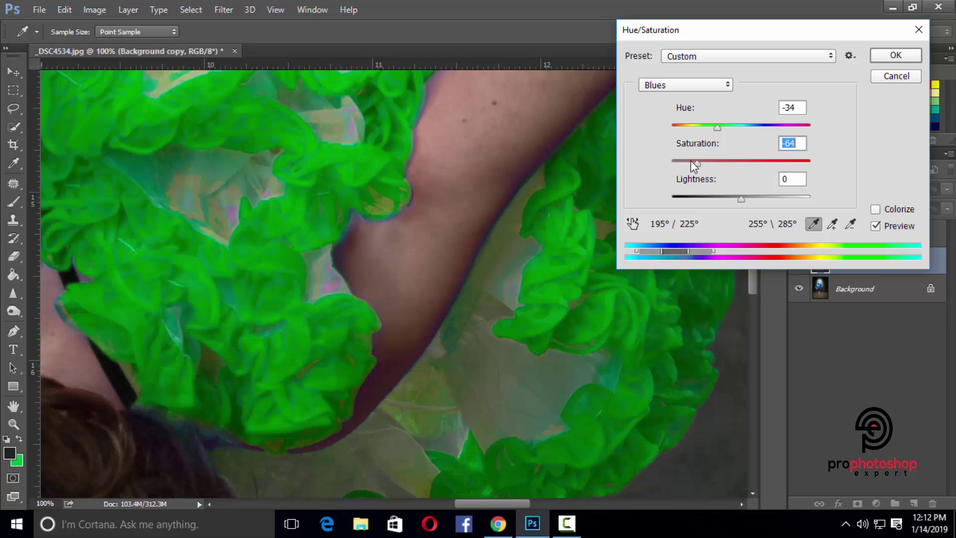
{"action": "left_click_drag", "start_coordinate": [717, 128], "coordinate": [696, 127]}
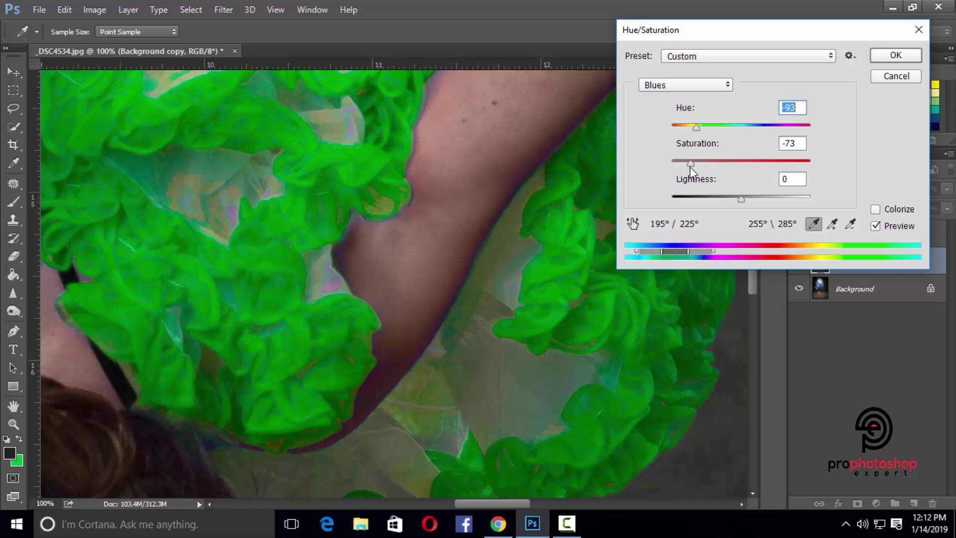
{"action": "left_click_drag", "start_coordinate": [680, 164], "coordinate": [684, 167]}
Step: Set the Blues to hue -78, saturation -81 and lightness +23, and apply the adjustment to the Background copy
{"action": "mouse_move", "coordinate": [741, 199]}
{"action": "left_mouse_down"}
{"action": "mouse_move", "coordinate": [709, 199]}
{"action": "mouse_move", "coordinate": [750, 199]}
{"action": "mouse_move", "coordinate": [707, 198]}
{"action": "mouse_move", "coordinate": [757, 200]}
{"action": "left_mouse_up"}
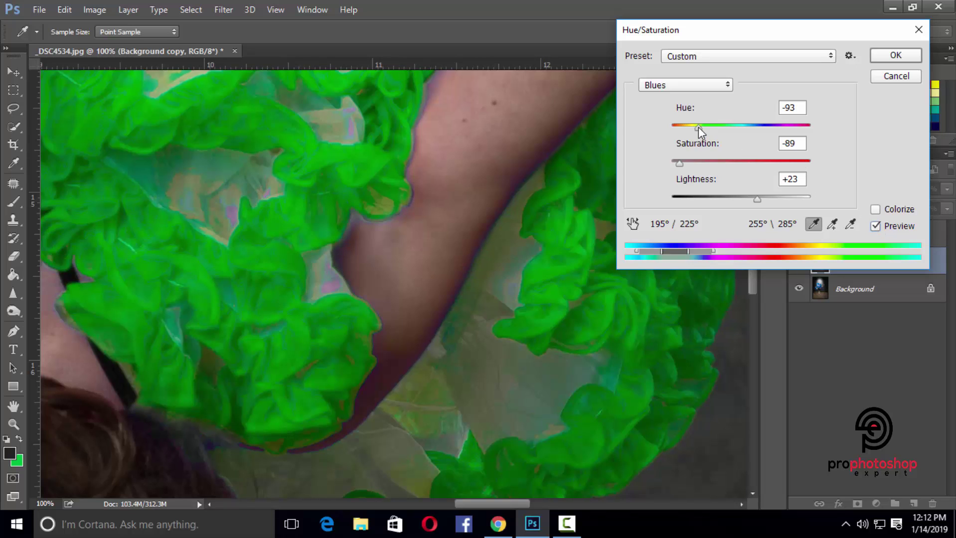
{"action": "mouse_move", "coordinate": [697, 128]}
{"action": "left_mouse_down"}
{"action": "mouse_move", "coordinate": [685, 128]}
{"action": "mouse_move", "coordinate": [698, 130]}
{"action": "left_mouse_up"}
{"action": "left_click_drag", "start_coordinate": [684, 166], "coordinate": [728, 165]}
{"action": "left_click_drag", "start_coordinate": [698, 128], "coordinate": [823, 133]}
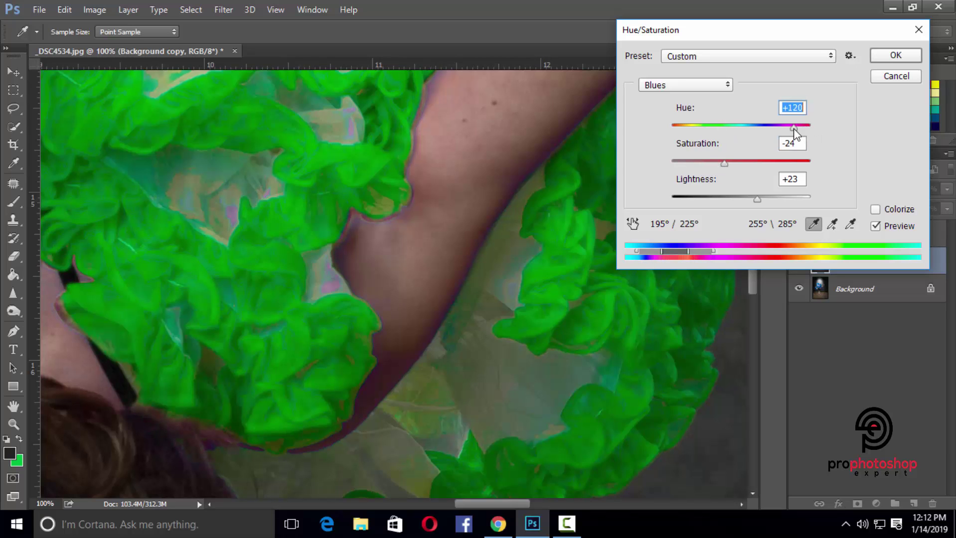
{"action": "left_click_drag", "start_coordinate": [787, 131], "coordinate": [700, 125]}
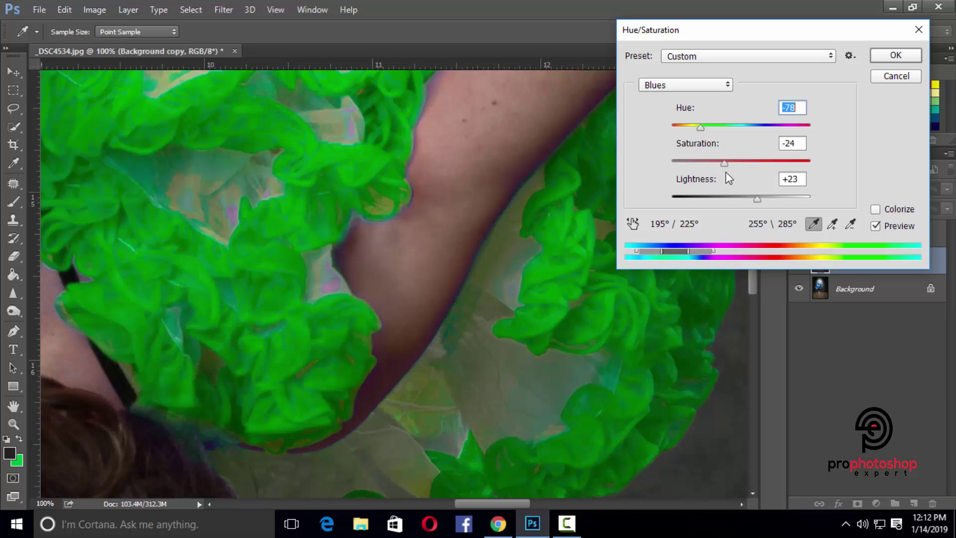
{"action": "left_click_drag", "start_coordinate": [726, 163], "coordinate": [695, 164]}
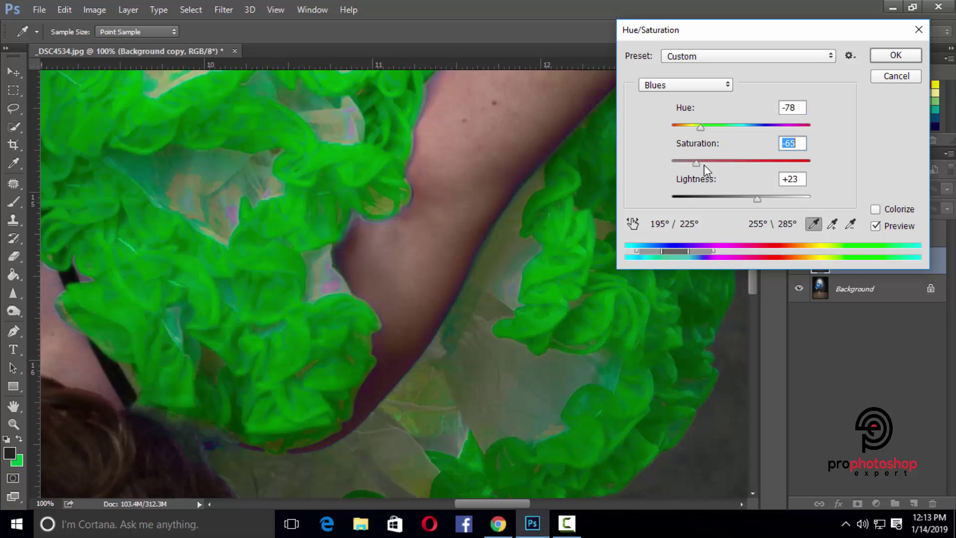
{"action": "mouse_move", "coordinate": [699, 162]}
{"action": "left_mouse_down"}
{"action": "mouse_move", "coordinate": [667, 164]}
{"action": "mouse_move", "coordinate": [687, 163]}
{"action": "left_mouse_up"}
{"action": "key", "text": "ctrl+minus"}
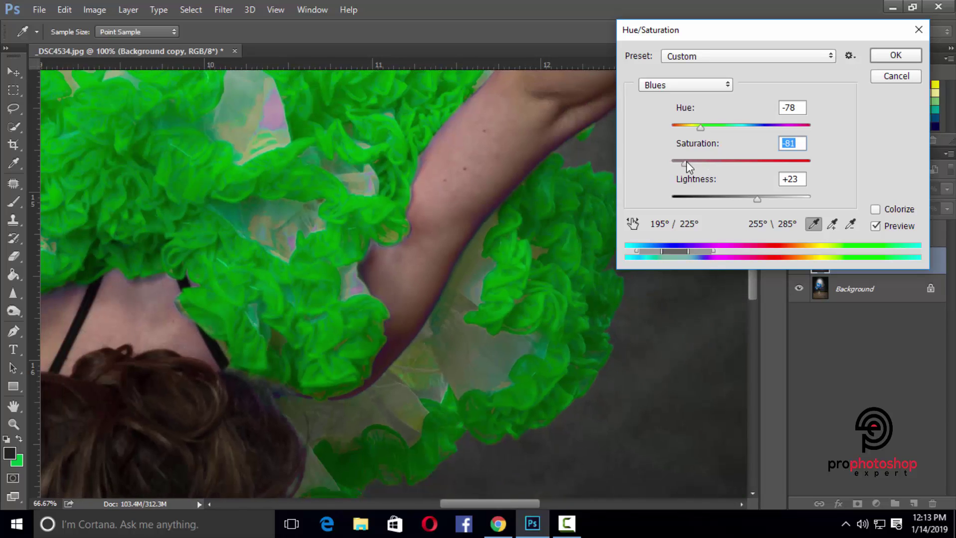
{"action": "key", "text": "ctrl+minus"}
{"action": "key", "text": "ctrl+minus"}
{"action": "key", "text": "ctrl+minus"}
{"action": "key", "text": "ctrl+minus"}
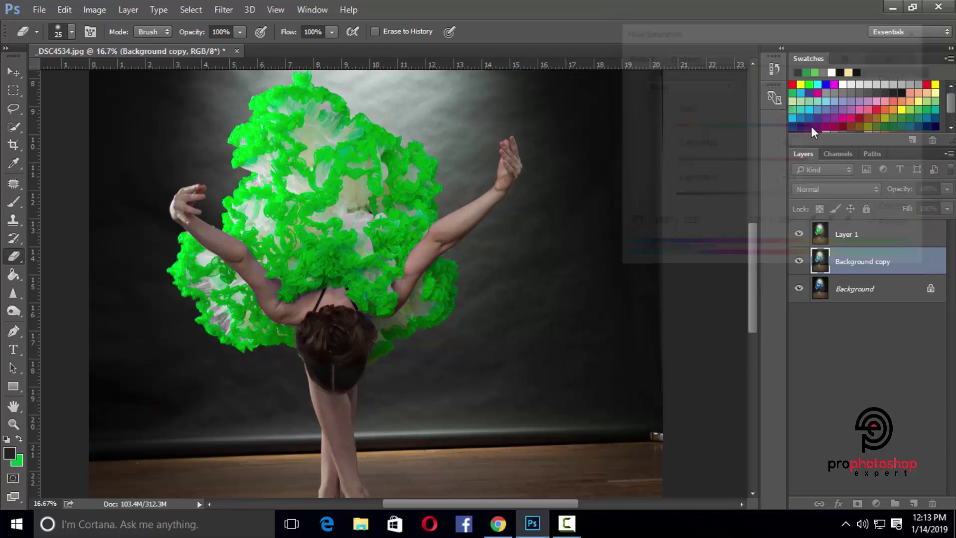
Step: Compare the arm and ruffle edges with the Background copy hidden and shown, at increasing magnification
{"action": "key", "text": "ctrl+plus"}
{"action": "key", "text": "ctrl+plus"}
{"action": "key", "text": "ctrl+plus"}
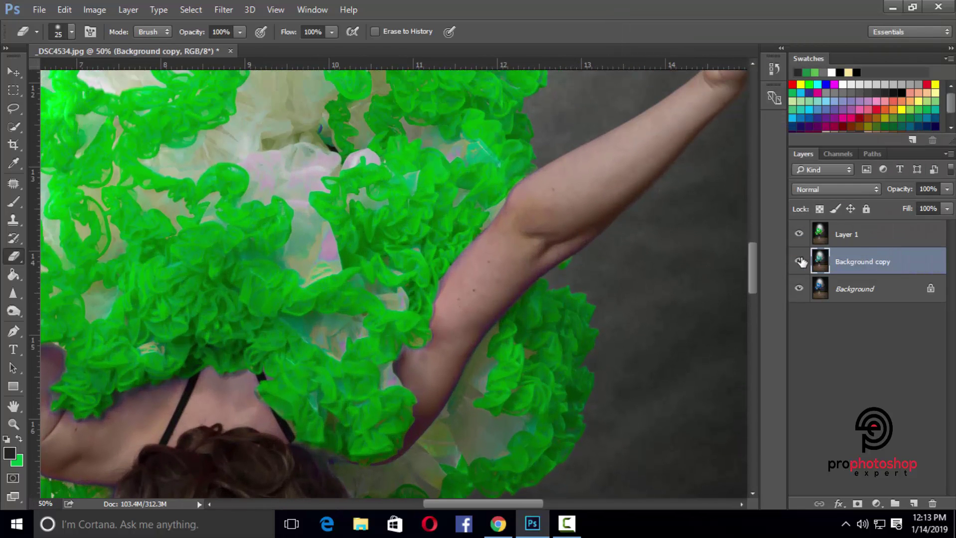
{"action": "left_click", "coordinate": [800, 261]}
{"action": "left_click", "coordinate": [799, 261]}
{"action": "left_click", "coordinate": [799, 260]}
{"action": "left_click", "coordinate": [800, 260]}
{"action": "key", "text": "ctrl+plus"}
{"action": "key", "text": "ctrl+plus"}
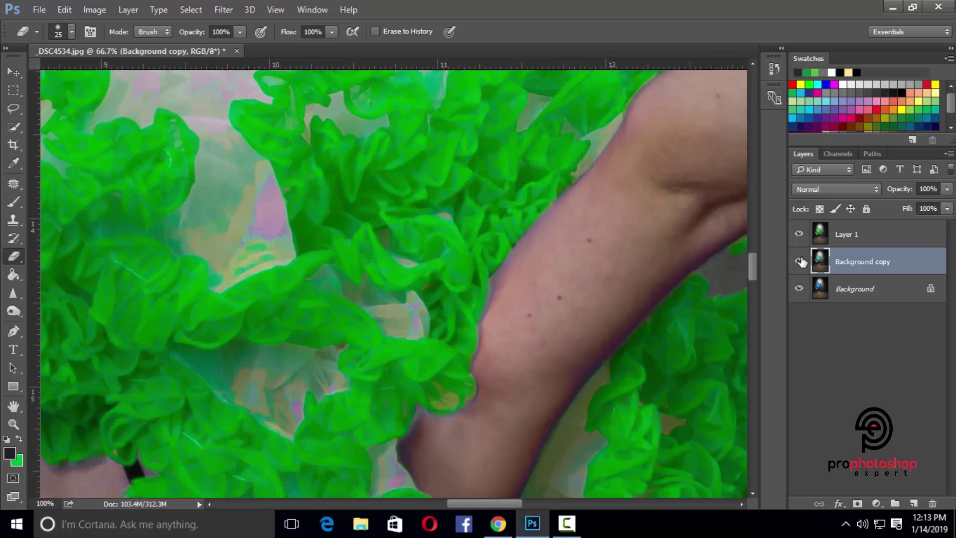
{"action": "left_click", "coordinate": [800, 261]}
{"action": "left_click", "coordinate": [799, 260]}
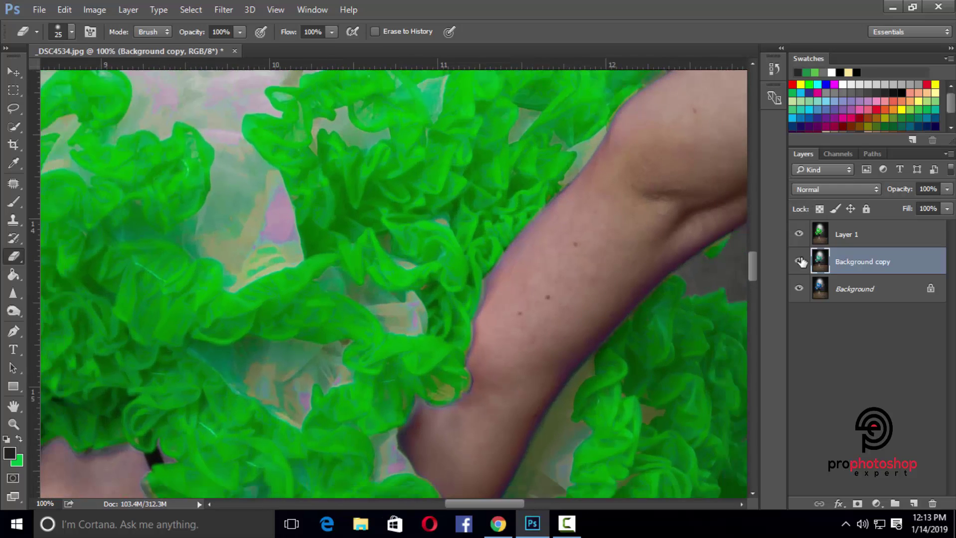
Step: Merge Layer 1 and the Background copy into one layer
{"action": "key", "text": "ctrl+minus"}
{"action": "key", "text": "ctrl+minus"}
{"action": "key", "text": "ctrl+minus"}
{"action": "key", "text": "ctrl+minus"}
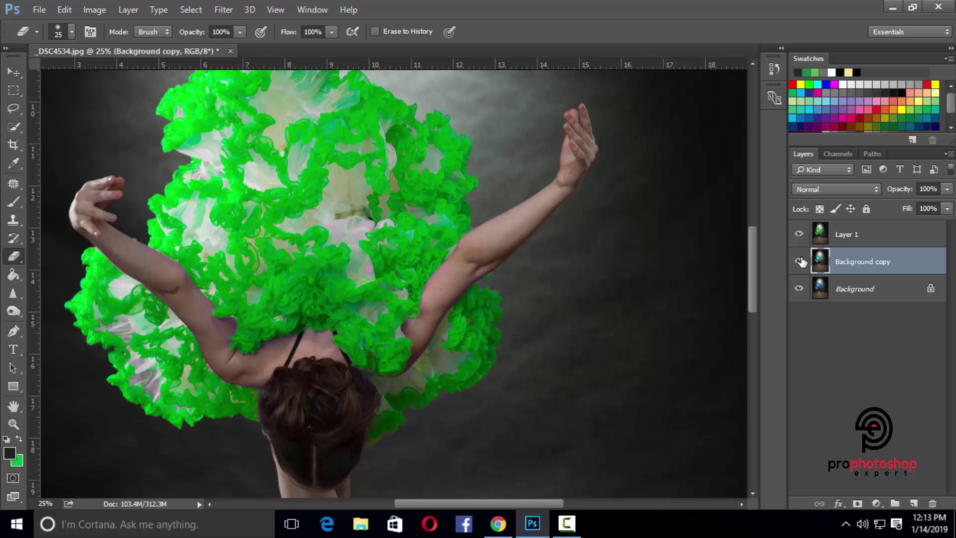
{"action": "key", "text": "ctrl+minus"}
{"action": "left_click", "coordinate": [855, 235], "text": "shift"}
{"action": "right_click", "coordinate": [857, 235]}
{"action": "left_click", "coordinate": [604, 468]}
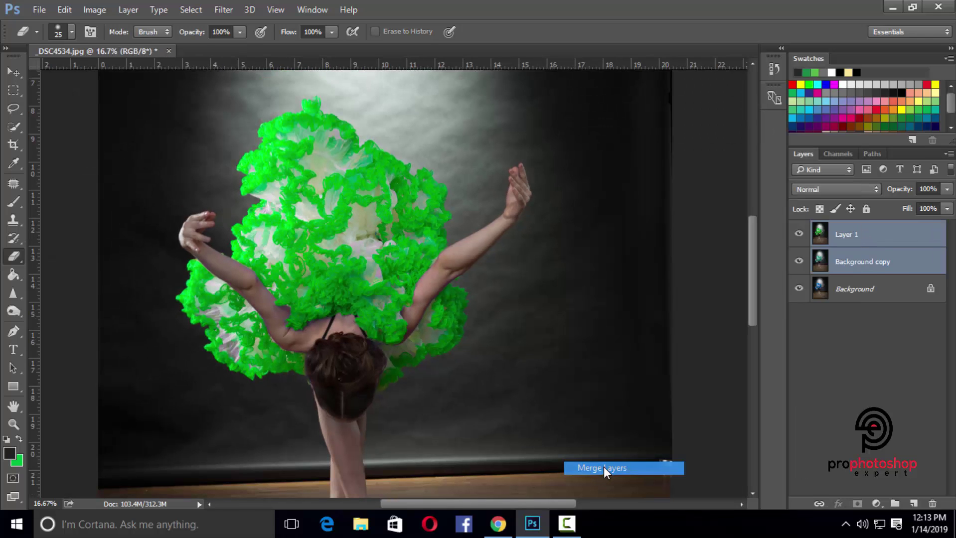
Step: Duplicate the merged Layer 1 as a working copy for the purple fringe along the arm beside the ruffles
{"action": "left_click", "coordinate": [14, 424]}
{"action": "left_click", "coordinate": [404, 294]}
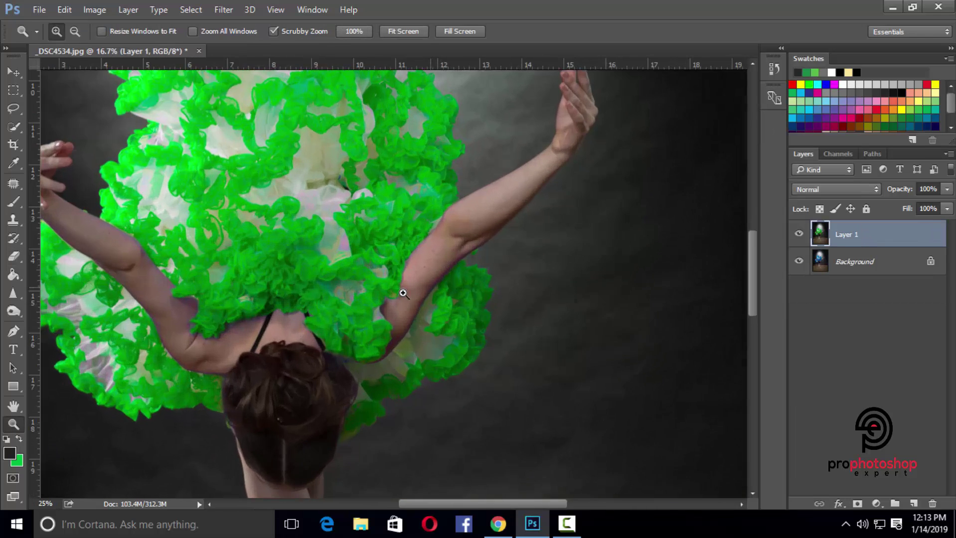
{"action": "left_click", "coordinate": [405, 296]}
{"action": "left_click", "coordinate": [393, 292]}
{"action": "left_click", "coordinate": [376, 286]}
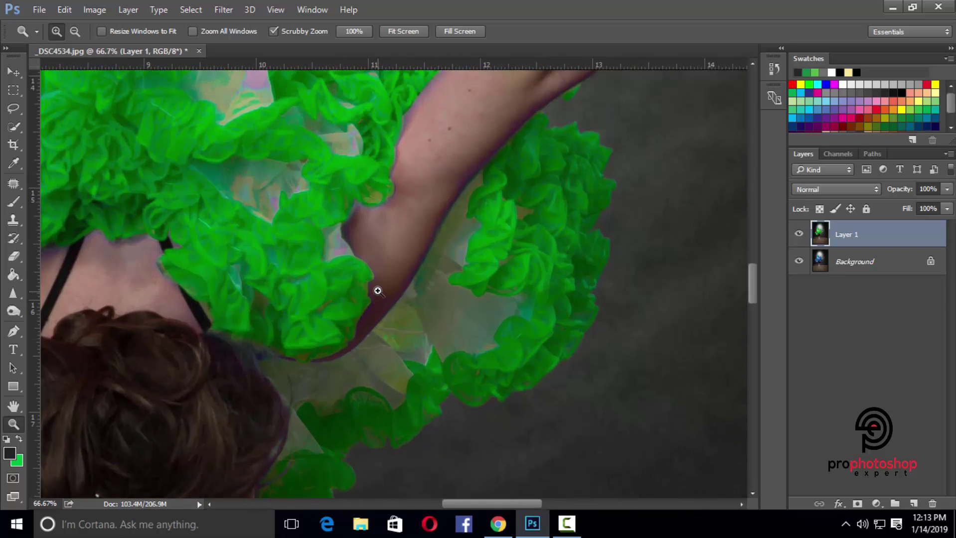
{"action": "key", "text": "ctrl+j"}
Step: Apply a Hue/Saturation adjustment to Layer 1 copy with the Blues saturation at -100
{"action": "left_click", "coordinate": [94, 9]}
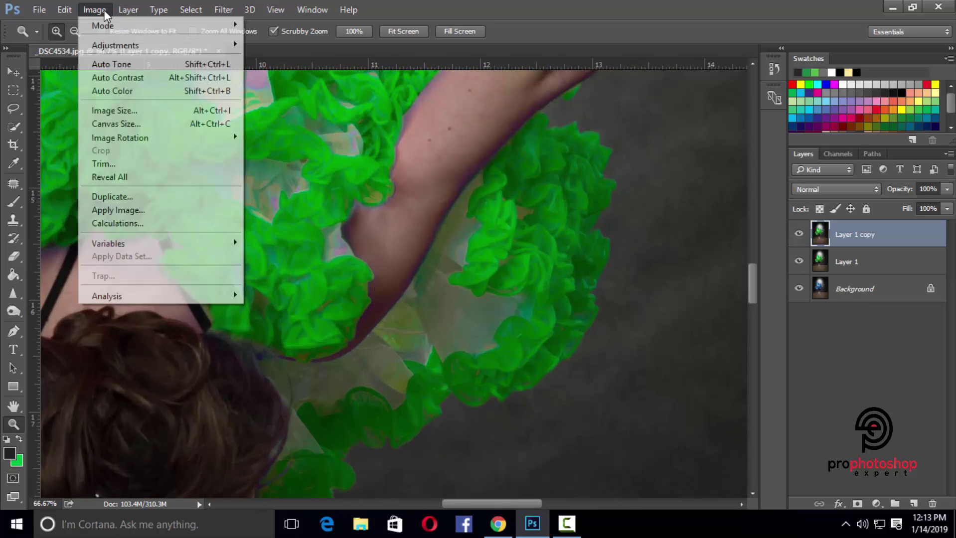
{"action": "mouse_move", "coordinate": [131, 42]}
{"action": "left_click", "coordinate": [294, 120]}
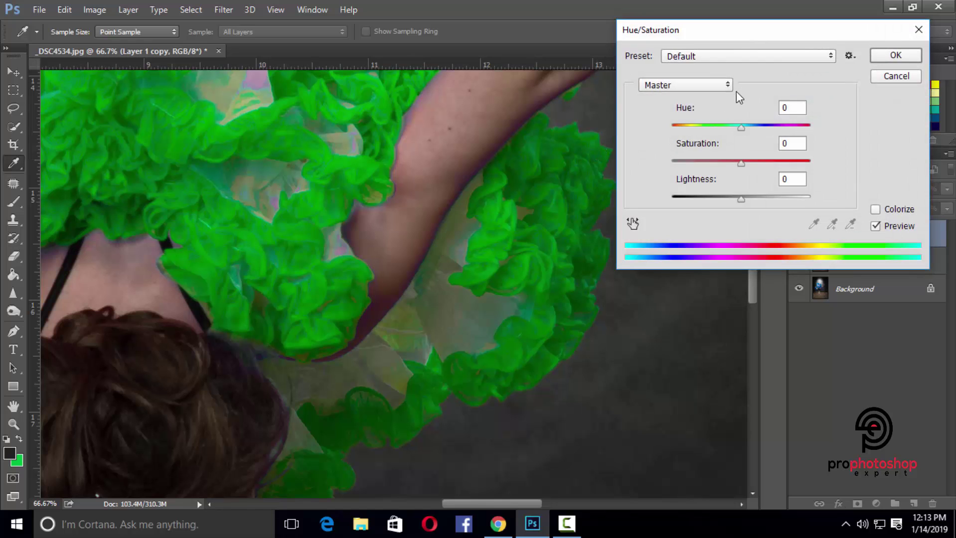
{"action": "left_click", "coordinate": [728, 86]}
{"action": "left_click", "coordinate": [655, 146]}
{"action": "left_click_drag", "start_coordinate": [744, 169], "coordinate": [635, 153]}
{"action": "left_click", "coordinate": [876, 227]}
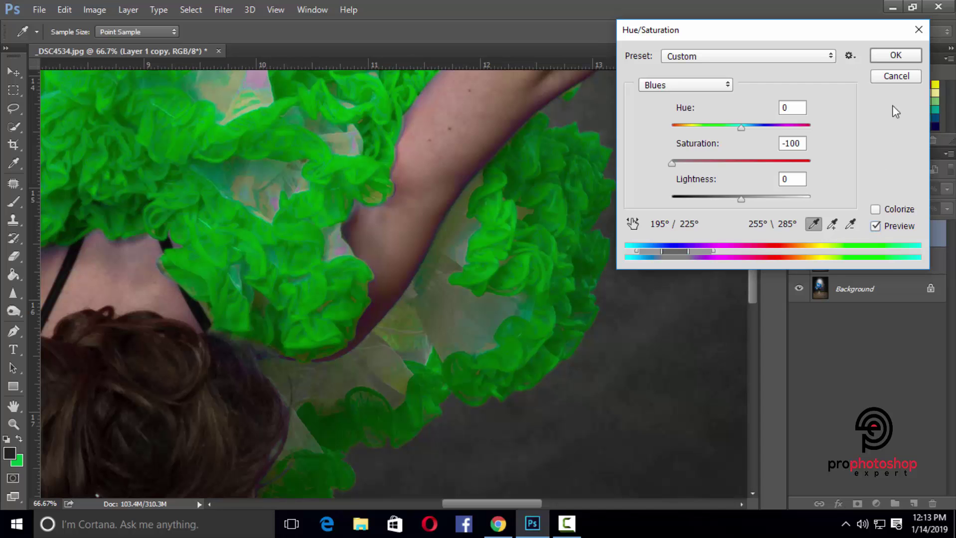
{"action": "left_click", "coordinate": [895, 55]}
Step: Desaturate Layer 1 copy completely
{"action": "key", "text": "z"}
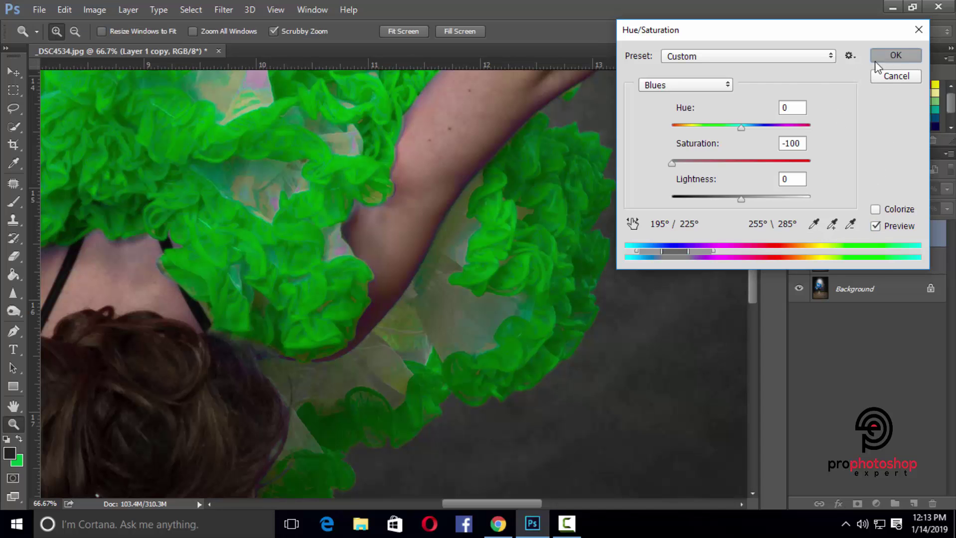
{"action": "left_click", "coordinate": [466, 216]}
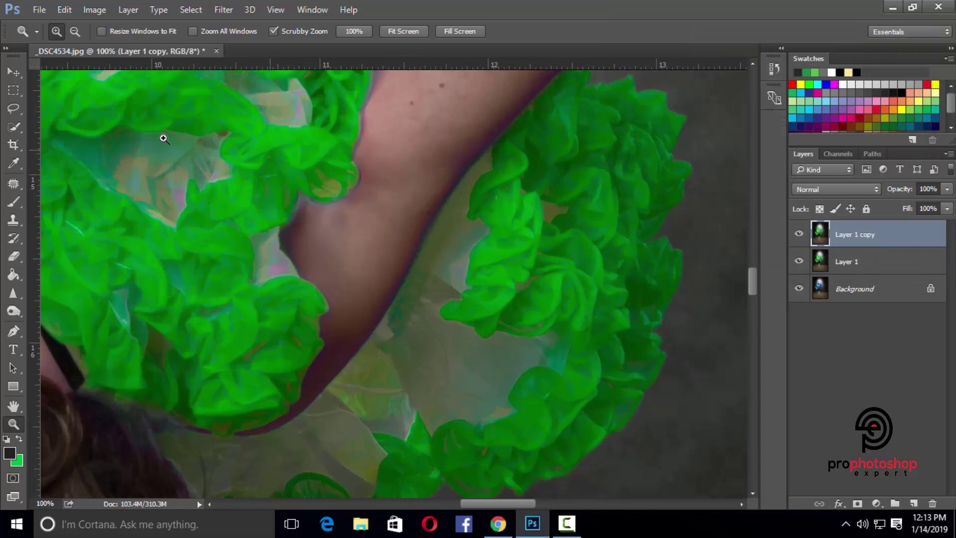
{"action": "left_click", "coordinate": [93, 11]}
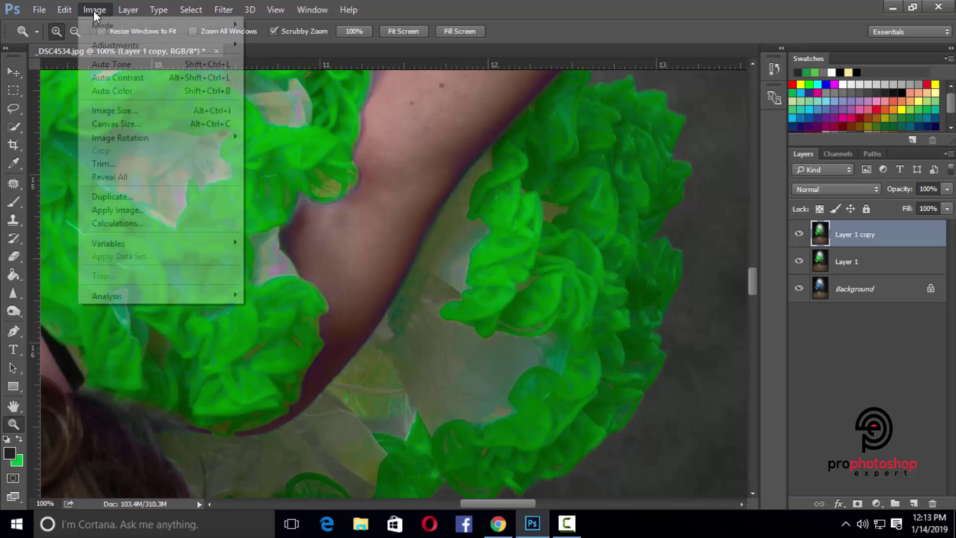
{"action": "mouse_move", "coordinate": [172, 48]}
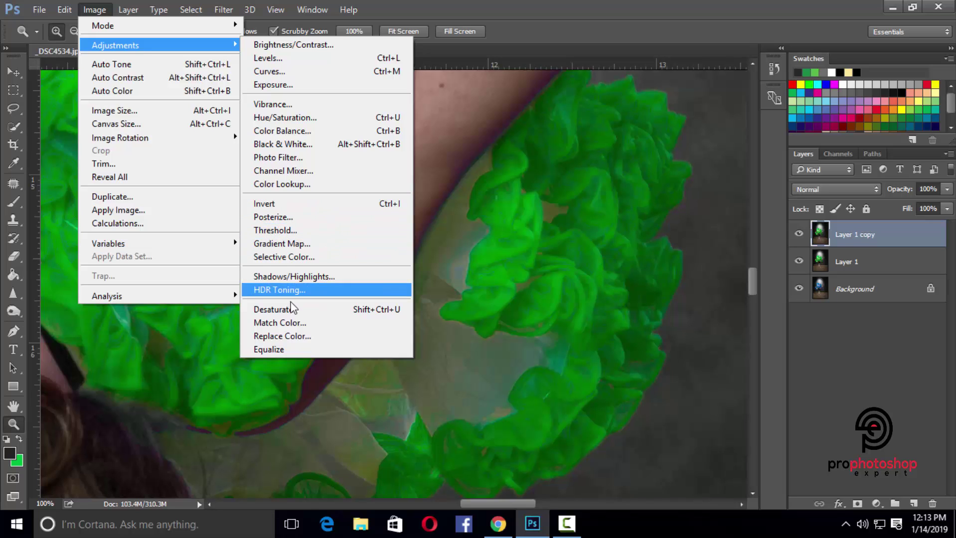
{"action": "left_click", "coordinate": [280, 309]}
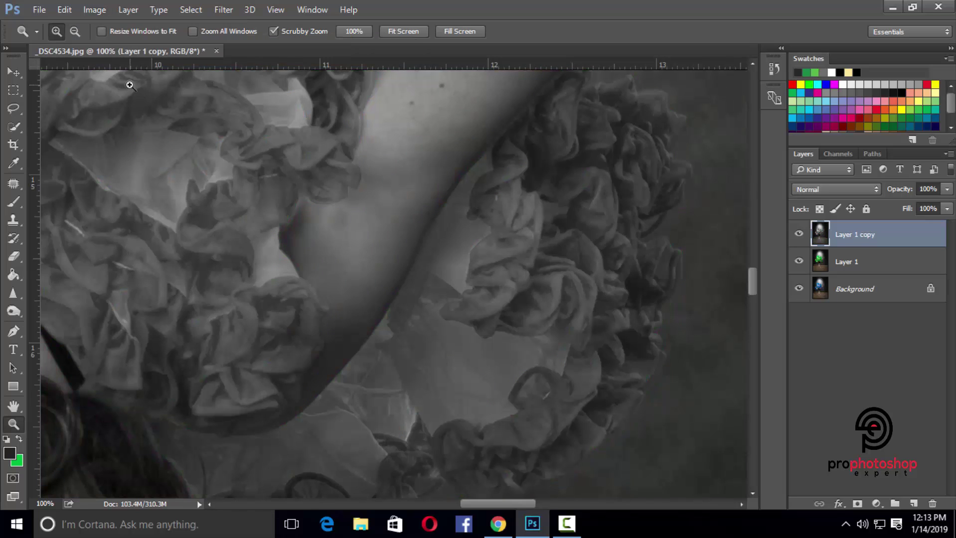
Step: Tint the desaturated Layer 1 copy reddish brown with Color Balance and compare it with the green layer below
{"action": "left_click", "coordinate": [93, 12]}
{"action": "mouse_move", "coordinate": [115, 46]}
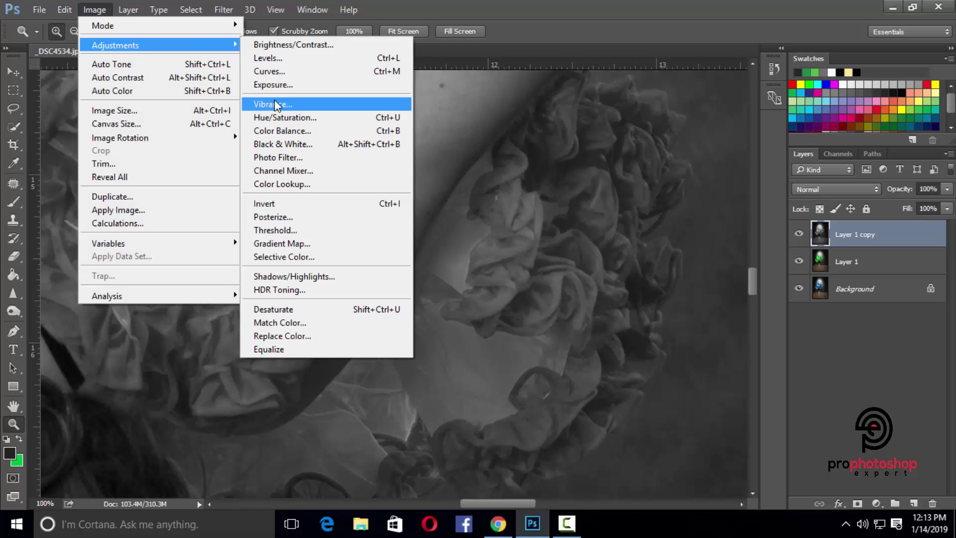
{"action": "left_click", "coordinate": [290, 131]}
{"action": "left_click_drag", "start_coordinate": [753, 138], "coordinate": [737, 137]}
{"action": "left_click_drag", "start_coordinate": [769, 104], "coordinate": [745, 118]}
{"action": "left_click", "coordinate": [897, 76]}
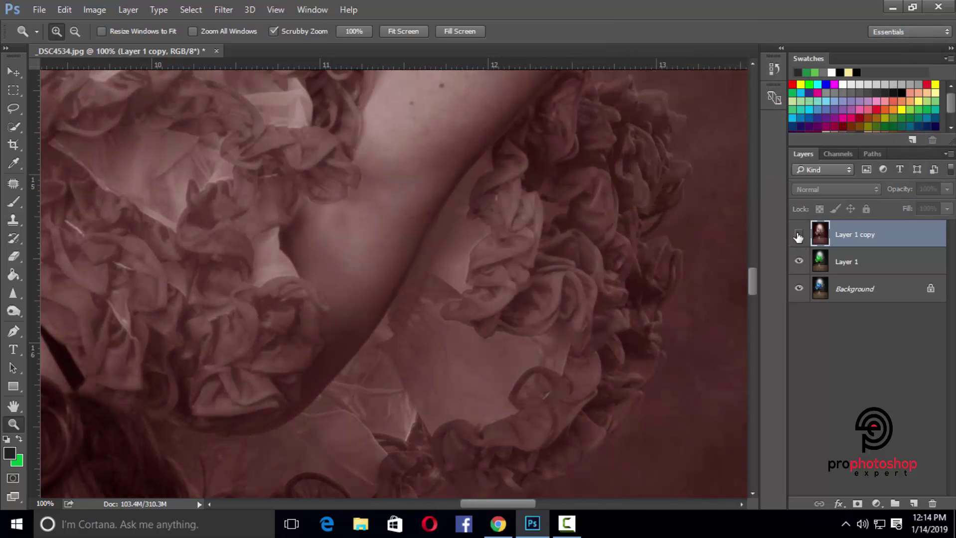
{"action": "left_click", "coordinate": [798, 236]}
{"action": "left_click", "coordinate": [798, 235]}
{"action": "left_click", "coordinate": [798, 235]}
{"action": "left_click", "coordinate": [798, 235]}
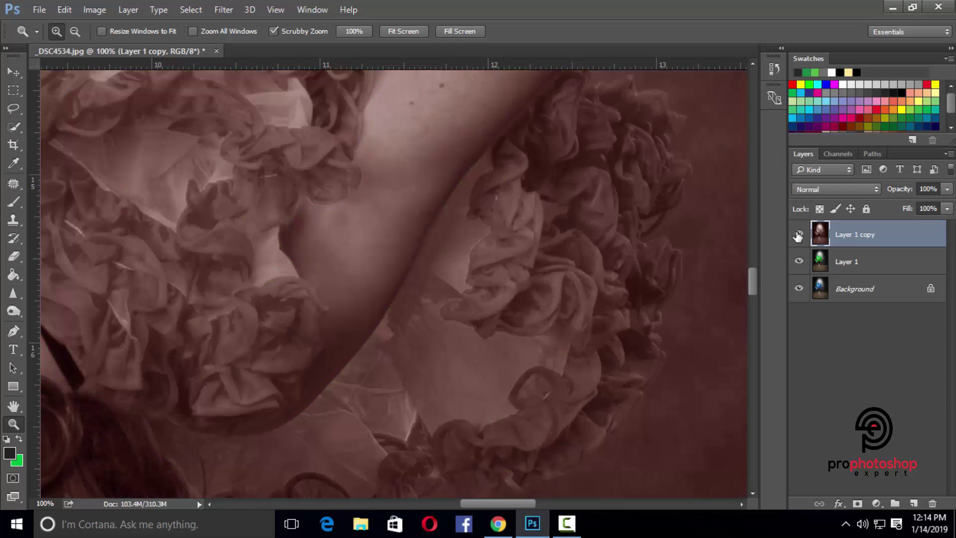
Step: Apply a second Color Balance adjustment to Layer 1 copy, shifting the midtones towards yellow and red for a warm brown skin tint
{"action": "left_click", "coordinate": [94, 10]}
{"action": "mouse_move", "coordinate": [105, 44]}
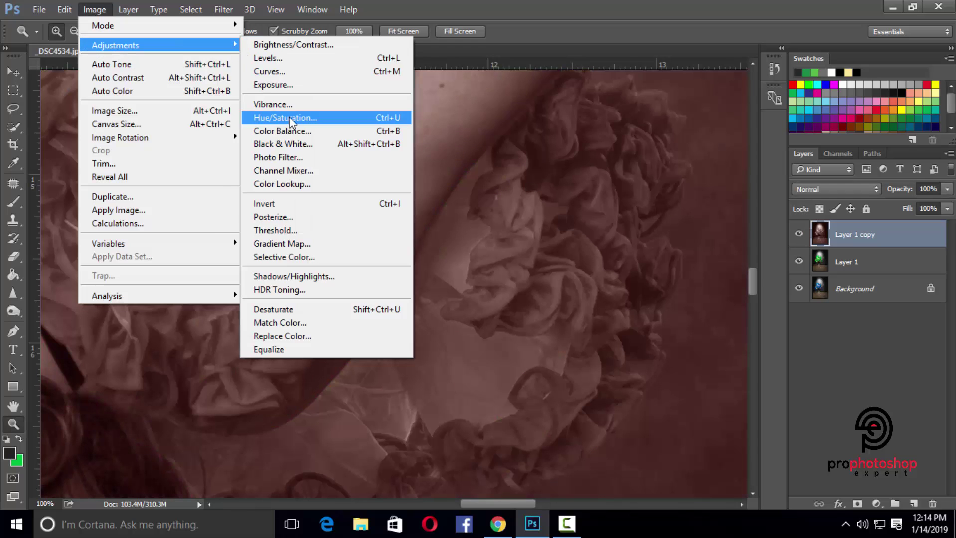
{"action": "left_click", "coordinate": [282, 131]}
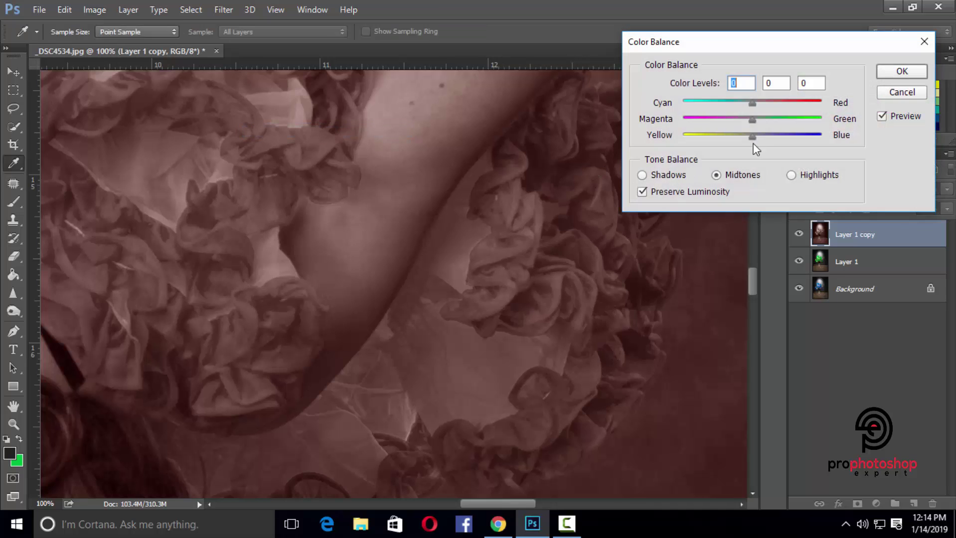
{"action": "left_click", "coordinate": [752, 139]}
{"action": "left_click_drag", "start_coordinate": [752, 139], "coordinate": [769, 104]}
{"action": "left_click", "coordinate": [754, 119]}
{"action": "left_click", "coordinate": [754, 103]}
{"action": "left_click", "coordinate": [902, 73]}
{"action": "key", "text": "z"}
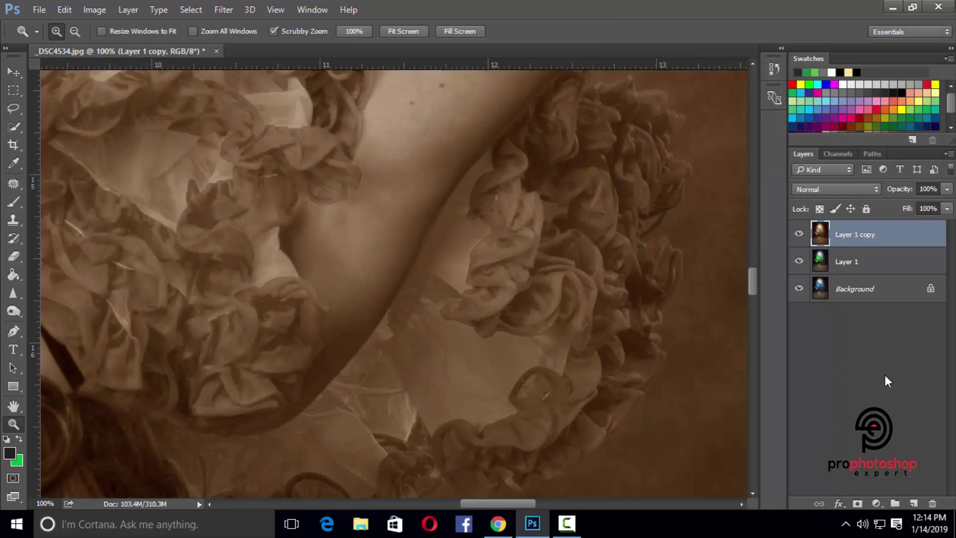
Step: Add an inverted layer mask to Layer 1 copy and reveal the brown tint along the arm's lower edge with a 25 px white Brush
{"action": "left_click", "coordinate": [857, 505]}
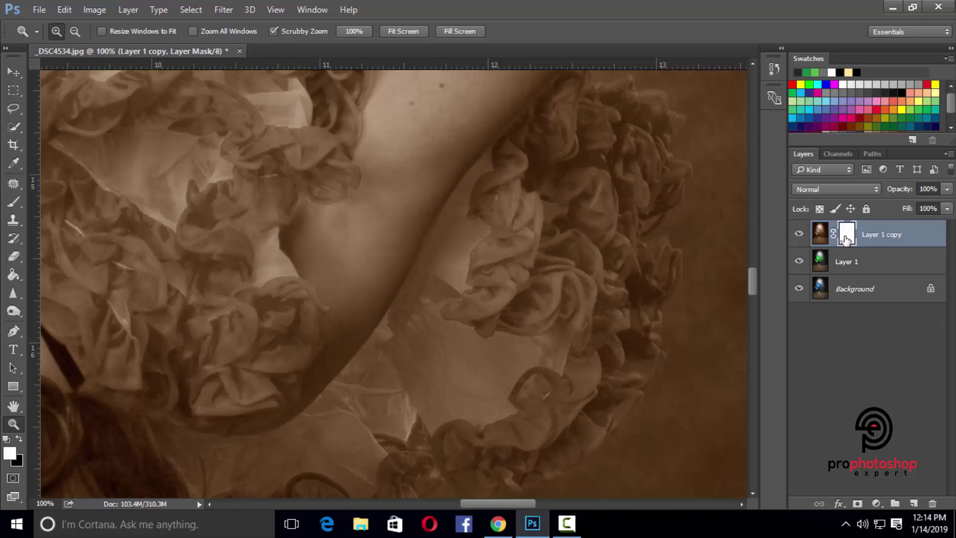
{"action": "key", "text": "ctrl+i"}
{"action": "left_click", "coordinate": [493, 364]}
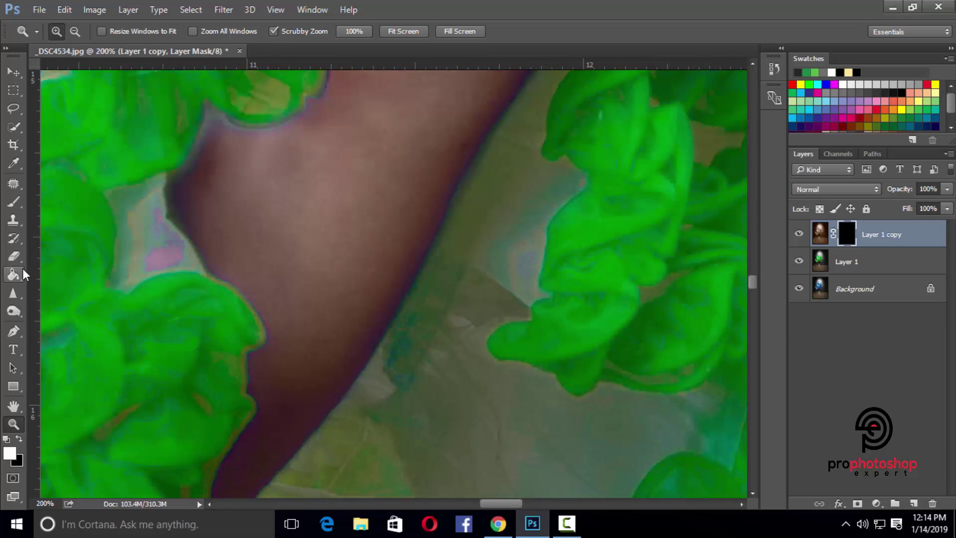
{"action": "left_click", "coordinate": [14, 256]}
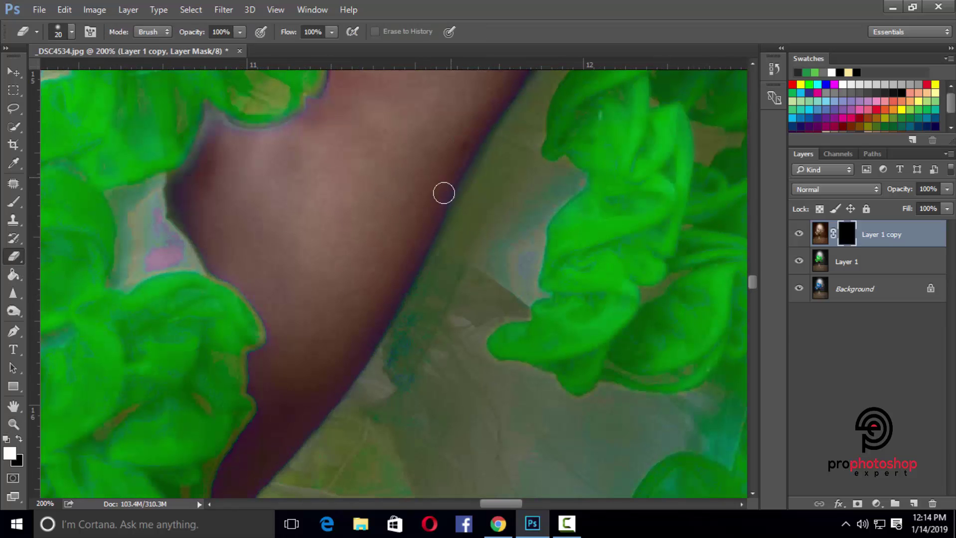
{"action": "scroll", "coordinate": [331, 156], "scroll_direction": "down", "scroll_amount": 1}
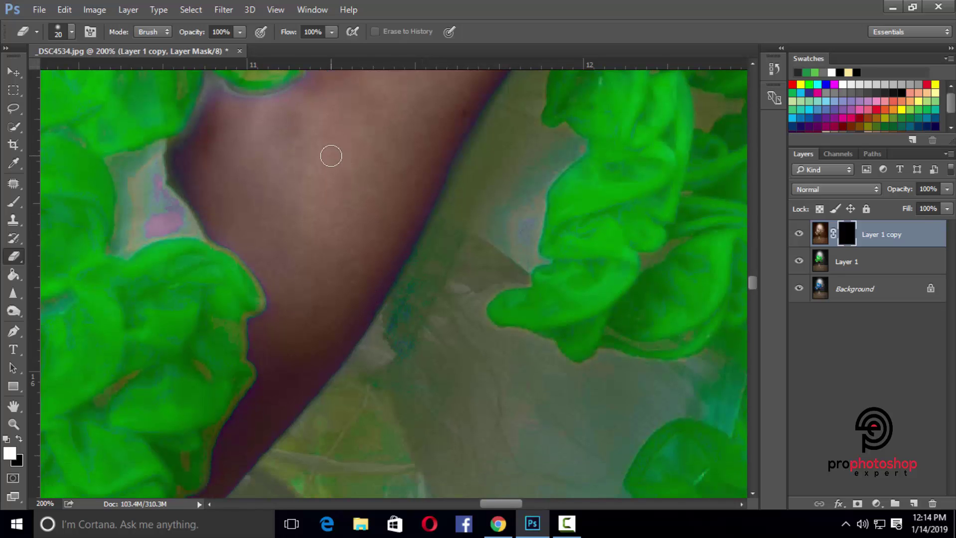
{"action": "key", "text": "bracketright"}
{"action": "left_click", "coordinate": [10, 204]}
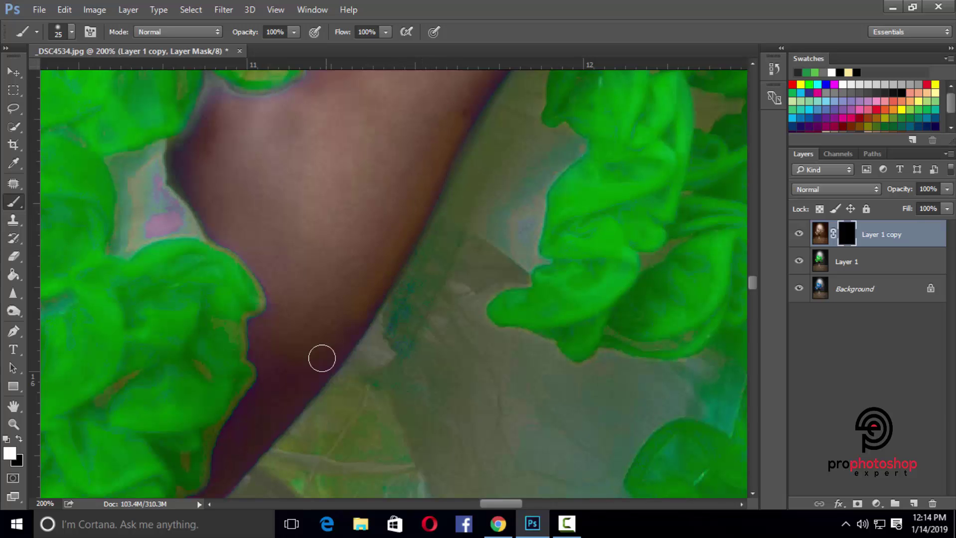
Step: Paint white on the mask with a 7 px Brush along the narrow end of the arm beneath the ruffle
{"action": "scroll", "coordinate": [352, 250], "scroll_direction": "down", "scroll_amount": 2}
{"action": "key", "text": "bracketleft"}
{"action": "key", "text": "bracketleft"}
{"action": "key", "text": "bracketleft"}
{"action": "key", "text": "bracketleft"}
{"action": "key", "text": "bracketleft"}
{"action": "scroll", "coordinate": [325, 318], "scroll_direction": "down", "scroll_amount": 3}
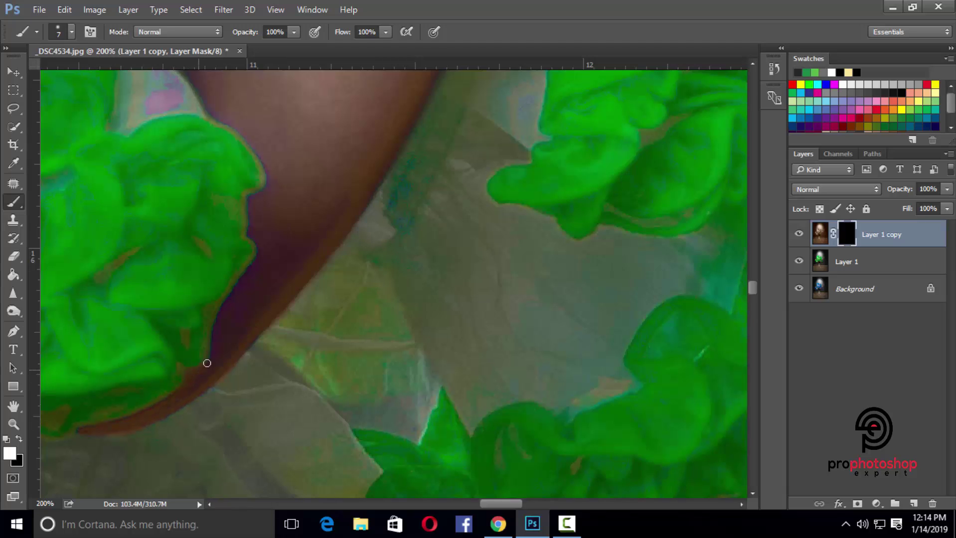
Step: Lower the Brush opacity to 41% and paint the mask where the inner arm meets the ruffles, using a 9 to 10 px brush
{"action": "scroll", "coordinate": [242, 281], "scroll_direction": "up", "scroll_amount": 2}
{"action": "key", "text": "bracketleft"}
{"action": "left_click_drag", "start_coordinate": [294, 32], "coordinate": [249, 50]}
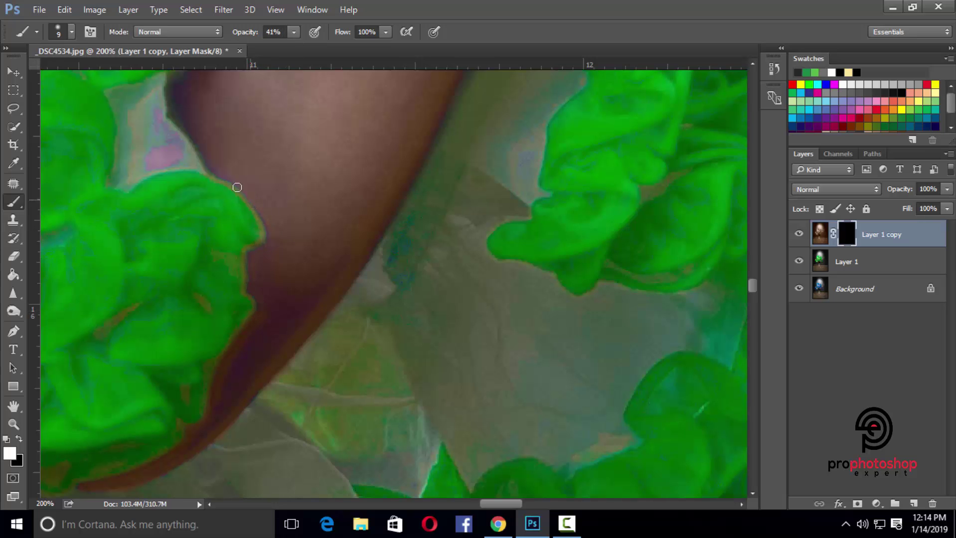
{"action": "scroll", "coordinate": [230, 188], "scroll_direction": "up", "scroll_amount": 3}
{"action": "key", "text": "bracketright"}
{"action": "key", "text": "bracketright"}
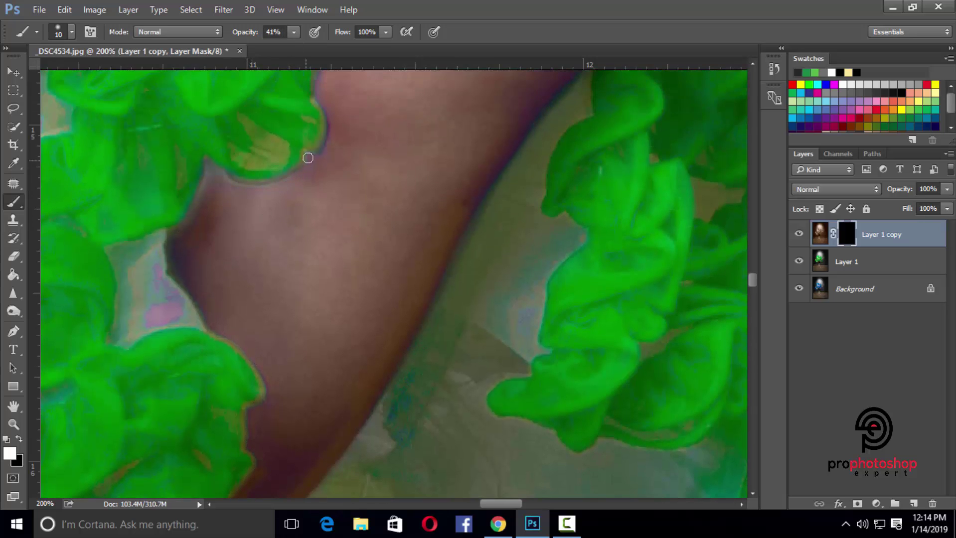
{"action": "scroll", "coordinate": [331, 130], "scroll_direction": "up", "scroll_amount": 1}
{"action": "scroll", "coordinate": [333, 205], "scroll_direction": "up", "scroll_amount": 4}
{"action": "key", "text": "bracketright"}
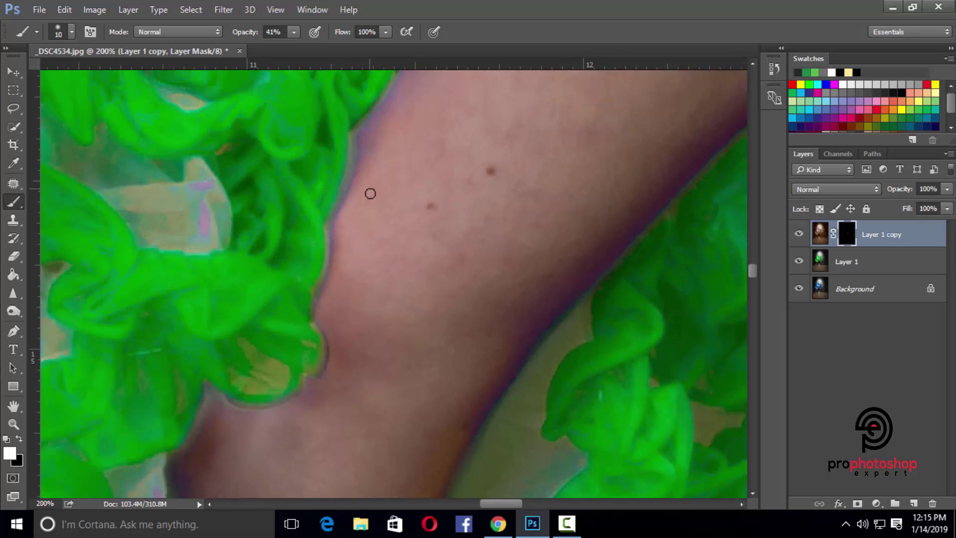
Step: Continue revealing the tint up the arm's ruffle-side edge to the elbow, enlarging the Brush to 15 px
{"action": "scroll", "coordinate": [410, 164], "scroll_direction": "up", "scroll_amount": 2}
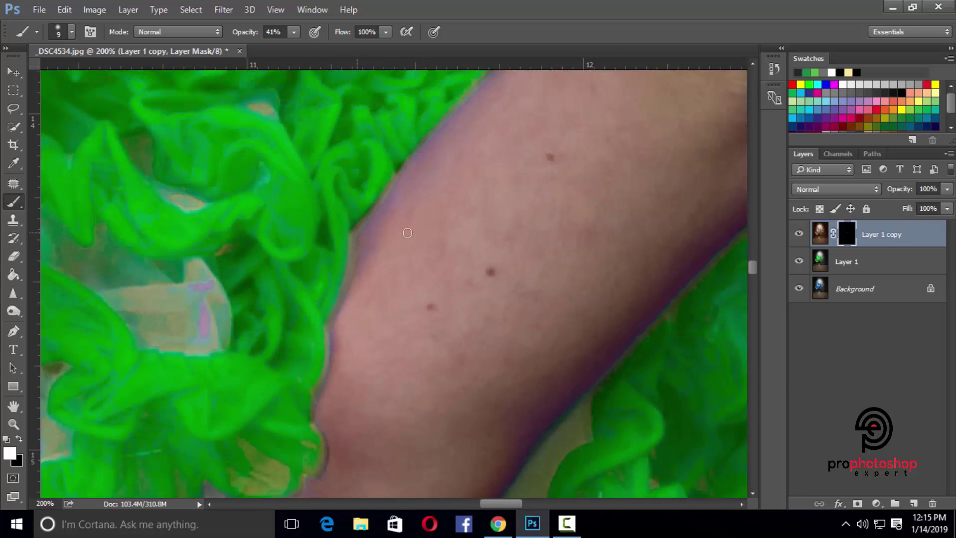
{"action": "scroll", "coordinate": [407, 232], "scroll_direction": "up", "scroll_amount": 2}
{"action": "key", "text": "bracketright"}
{"action": "scroll", "coordinate": [555, 219], "scroll_direction": "up", "scroll_amount": 1}
{"action": "scroll", "coordinate": [524, 220], "scroll_direction": "up", "scroll_amount": 1}
{"action": "scroll", "coordinate": [653, 133], "scroll_direction": "up", "scroll_amount": 2}
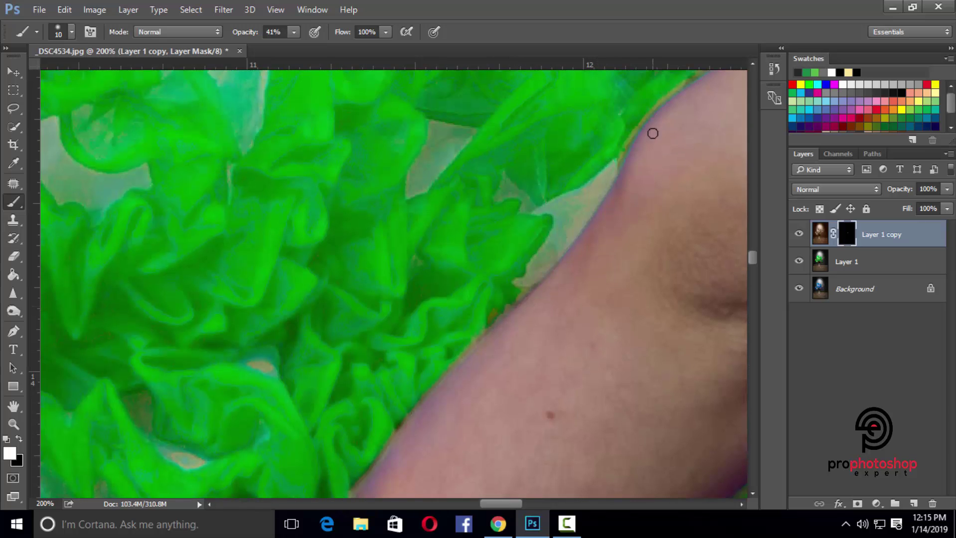
{"action": "scroll", "coordinate": [648, 190], "scroll_direction": "up", "scroll_amount": 1}
{"action": "key", "text": "bracketright"}
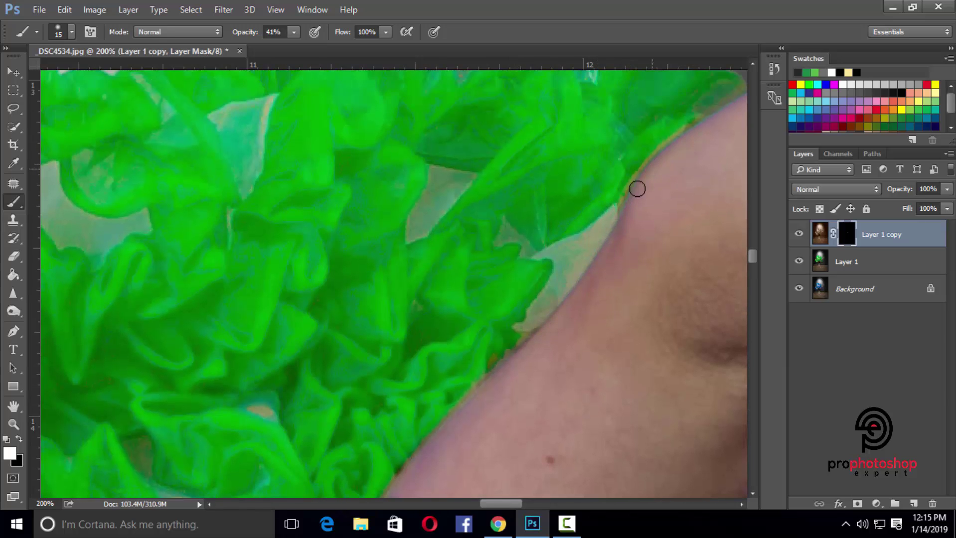
Step: Paint the mask along the purple underside of the arm below the elbow with a 20 px Brush
{"action": "left_click_drag", "start_coordinate": [521, 504], "coordinate": [552, 504]}
{"action": "scroll", "coordinate": [331, 298], "scroll_direction": "up", "scroll_amount": 3}
{"action": "key", "text": "ctrl+minus"}
{"action": "key", "text": "ctrl+minus"}
{"action": "key", "text": "ctrl+minus"}
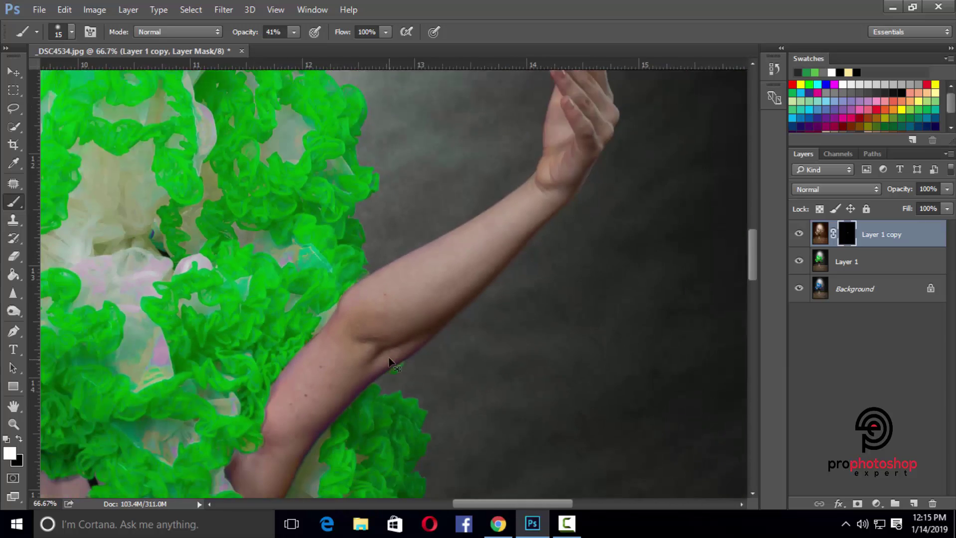
{"action": "scroll", "coordinate": [387, 355], "scroll_direction": "down", "scroll_amount": 4}
{"action": "key", "text": "ctrl+plus"}
{"action": "key", "text": "ctrl+plus"}
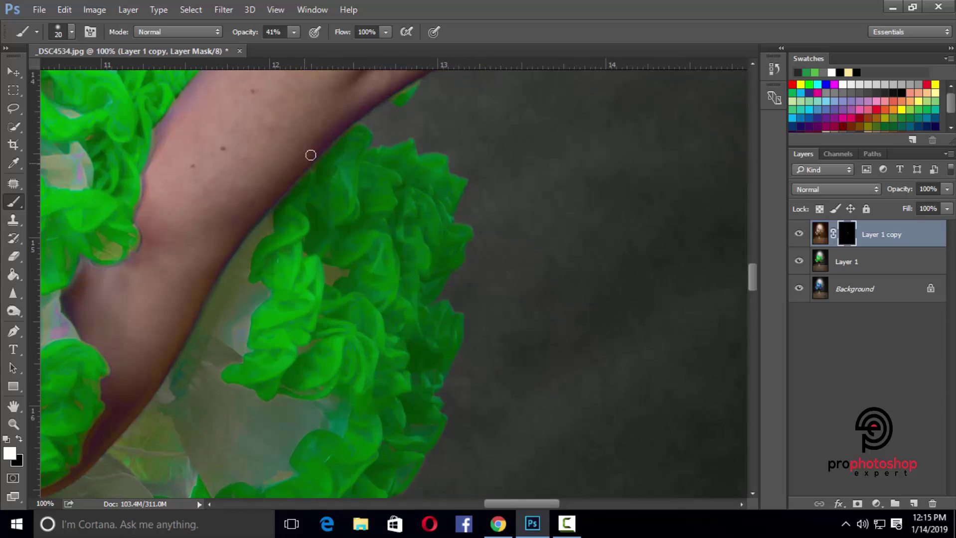
{"action": "scroll", "coordinate": [421, 130], "scroll_direction": "up", "scroll_amount": 2}
Step: Reveal the brown tint on the discolored hair edge just below the ruffle beside the shoulder strap
{"action": "key", "text": "ctrl+minus"}
{"action": "key", "text": "ctrl+minus"}
{"action": "scroll", "coordinate": [443, 478], "scroll_direction": "left", "scroll_amount": 3}
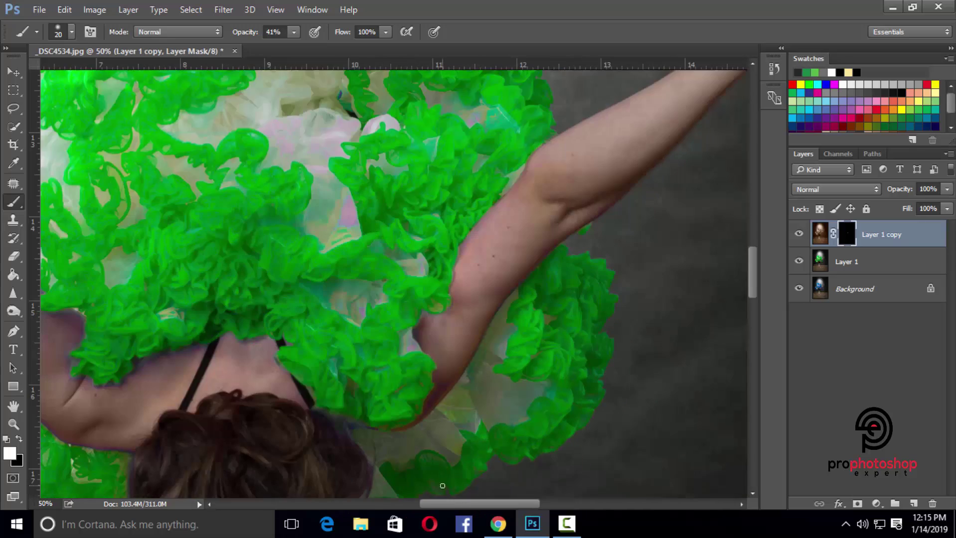
{"action": "scroll", "coordinate": [442, 485], "scroll_direction": "down", "scroll_amount": 3}
{"action": "key", "text": "ctrl+plus"}
{"action": "key", "text": "ctrl+plus"}
{"action": "key", "text": "ctrl+plus"}
{"action": "scroll", "coordinate": [346, 387], "scroll_direction": "down", "scroll_amount": 2}
{"action": "key", "text": "bracketright"}
{"action": "key", "text": "bracketright"}
{"action": "left_click_drag", "start_coordinate": [222, 319], "coordinate": [279, 344]}
{"action": "key", "text": "bracketleft"}
{"action": "key", "text": "bracketleft"}
{"action": "key", "text": "bracketleft"}
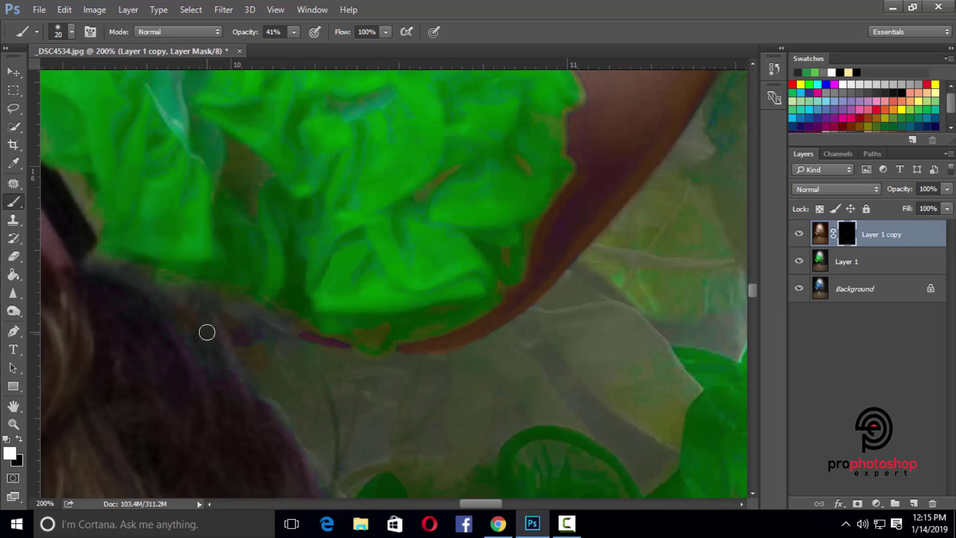
Step: Paint the mask down the hair's outer edge beside the lower green ruffles with a 9 px Brush
{"action": "key", "text": "ctrl+minus"}
{"action": "key", "text": "bracketright"}
{"action": "key", "text": "bracketright"}
{"action": "key", "text": "bracketright"}
{"action": "scroll", "coordinate": [319, 344], "scroll_direction": "down", "scroll_amount": 3}
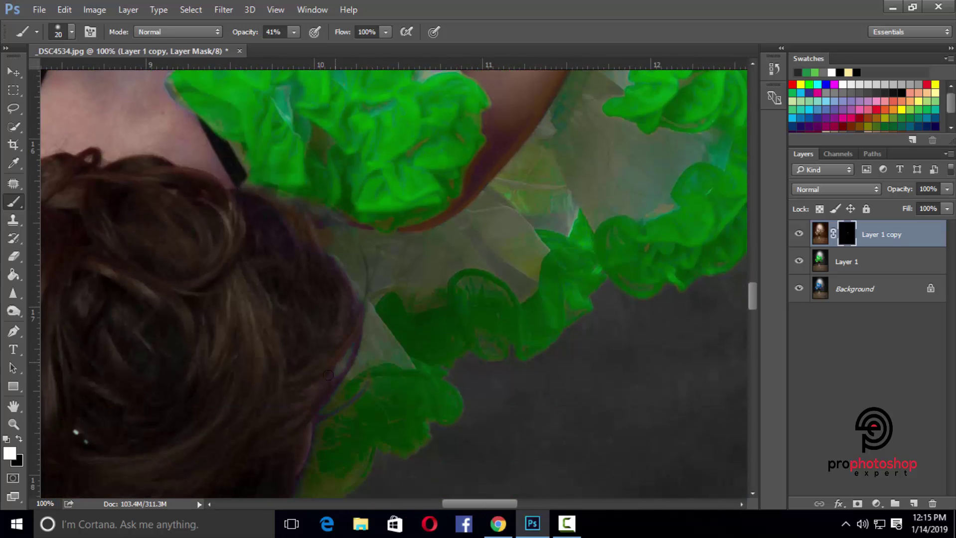
{"action": "key", "text": "bracketleft"}
{"action": "key", "text": "bracketleft"}
{"action": "key", "text": "bracketleft"}
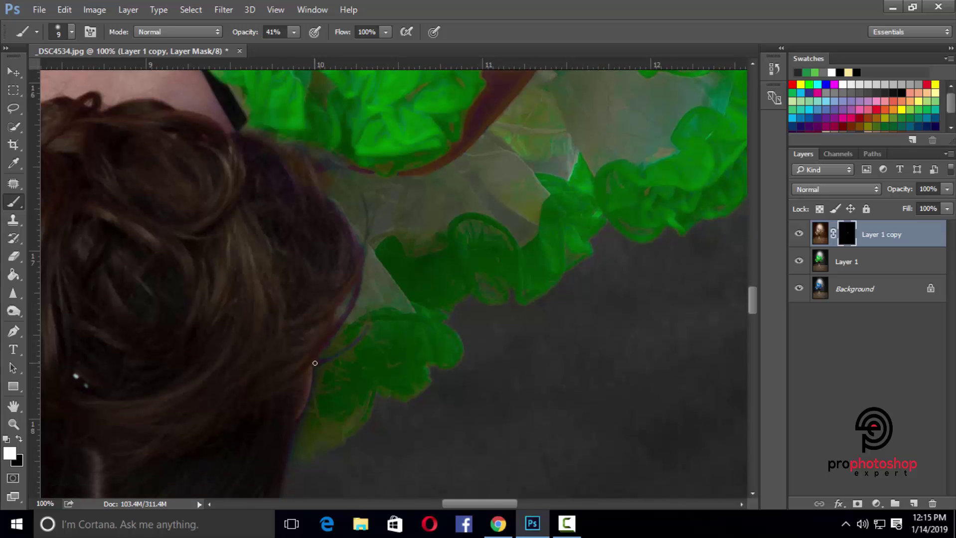
{"action": "left_click_drag", "start_coordinate": [361, 336], "coordinate": [328, 361]}
{"action": "scroll", "coordinate": [299, 370], "scroll_direction": "up", "scroll_amount": 3}
{"action": "left_click_drag", "start_coordinate": [455, 506], "coordinate": [438, 506]}
{"action": "scroll", "coordinate": [359, 369], "scroll_direction": "up", "scroll_amount": 4}
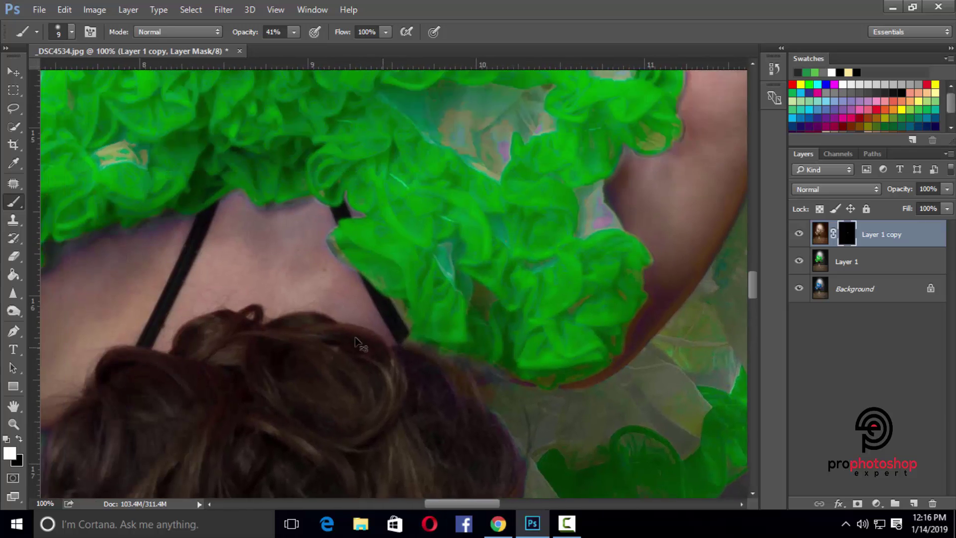
Step: Paint the mask with a 20 px Brush along the purple skin edge beneath the ruffles between the shoulder straps
{"action": "key", "text": "ctrl+plus"}
{"action": "key", "text": "bracketright"}
{"action": "scroll", "coordinate": [332, 295], "scroll_direction": "up", "scroll_amount": 2}
{"action": "key", "text": "bracketright"}
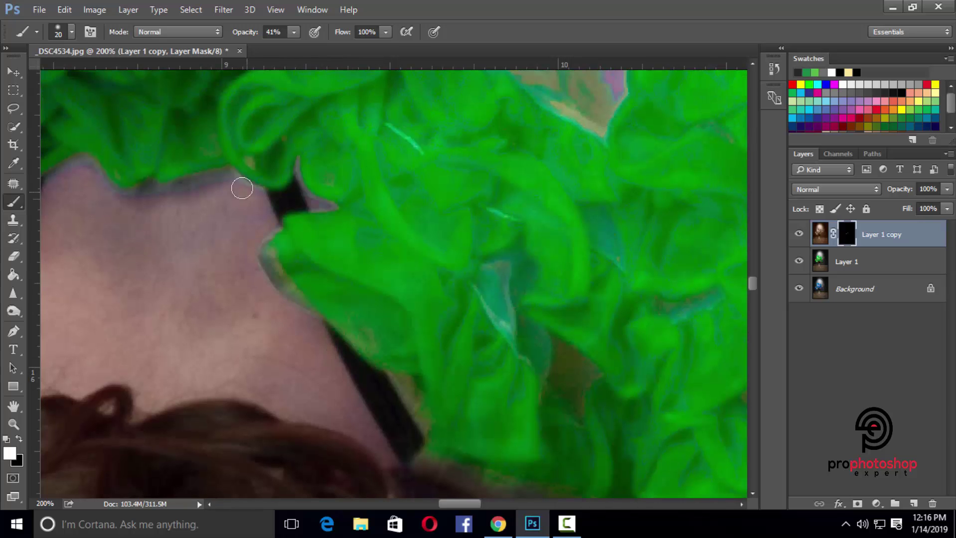
{"action": "mouse_move", "coordinate": [242, 189]}
{"action": "left_mouse_down"}
{"action": "mouse_move", "coordinate": [125, 207]}
{"action": "mouse_move", "coordinate": [137, 201]}
{"action": "mouse_move", "coordinate": [89, 166]}
{"action": "left_mouse_up"}
{"action": "left_click_drag", "start_coordinate": [456, 504], "coordinate": [444, 504]}
{"action": "scroll", "coordinate": [453, 442], "scroll_direction": "up", "scroll_amount": 1}
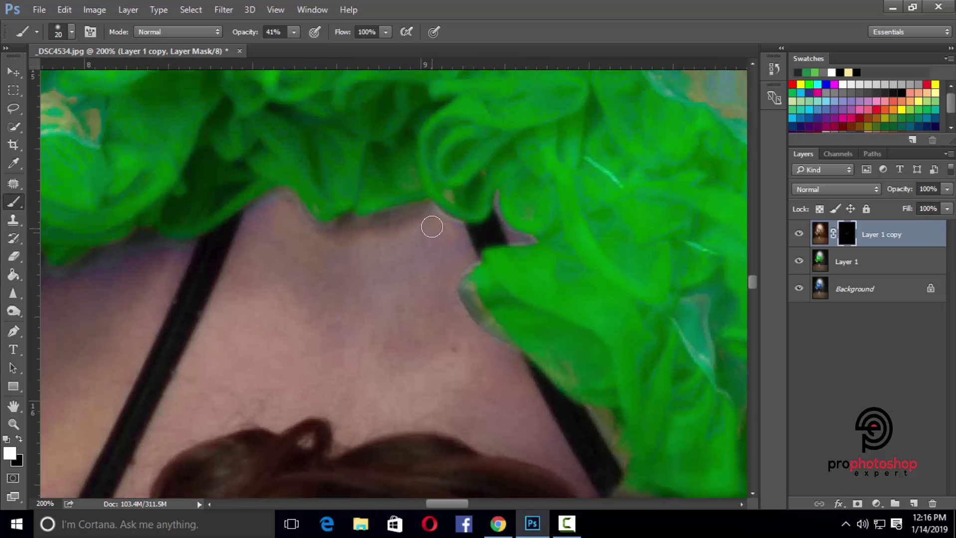
Step: Reveal the brown tint with an enlarged Brush on the purple back skin under the ruffles outside the other strap
{"action": "key", "text": "ctrl+minus"}
{"action": "key", "text": "bracketright"}
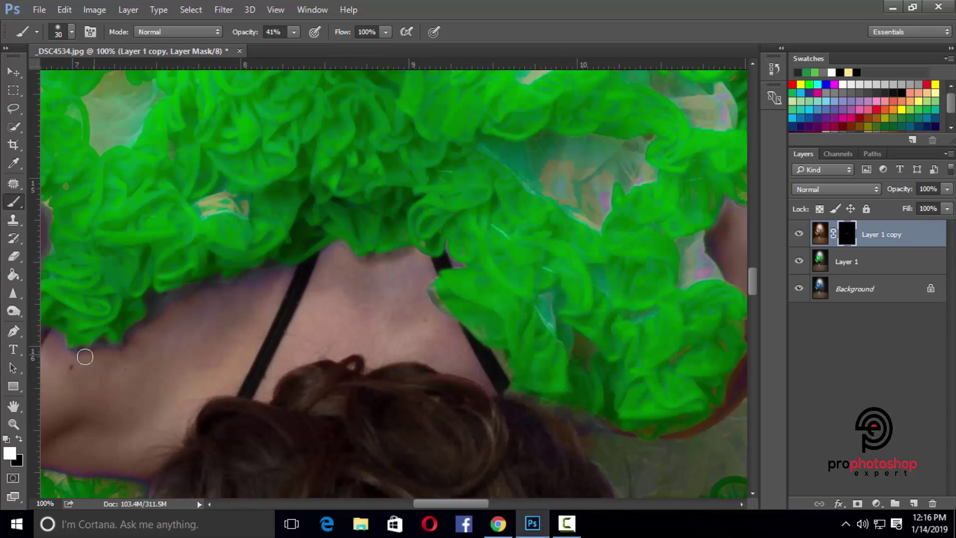
{"action": "key", "text": "bracketright"}
{"action": "key", "text": "bracketright"}
{"action": "key", "text": "bracketright"}
{"action": "key", "text": "bracketright"}
{"action": "key", "text": "bracketright"}
{"action": "left_click_drag", "start_coordinate": [162, 341], "coordinate": [275, 283]}
Step: Paint the mask around the ruffle tips near the armpit, reducing the Brush to 25 px and then 15 px
{"action": "left_click_drag", "start_coordinate": [456, 504], "coordinate": [417, 504]}
{"action": "key", "text": "bracketleft"}
{"action": "key", "text": "bracketleft"}
{"action": "key", "text": "ctrl+plus"}
{"action": "key", "text": "bracketleft"}
{"action": "key", "text": "bracketleft"}
{"action": "key", "text": "bracketleft"}
{"action": "key", "text": "bracketleft"}
{"action": "key", "text": "bracketleft"}
{"action": "key", "text": "bracketleft"}
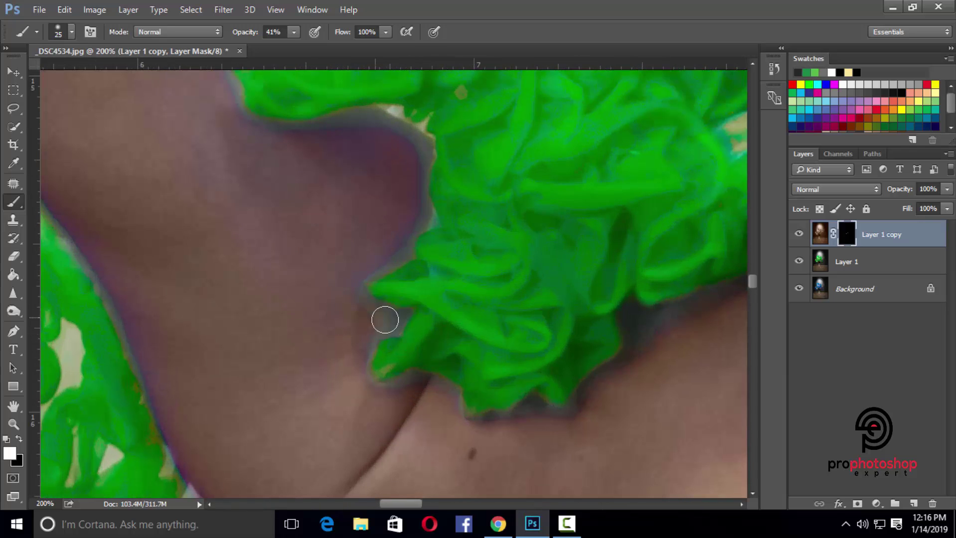
{"action": "scroll", "coordinate": [416, 198], "scroll_direction": "up", "scroll_amount": 2}
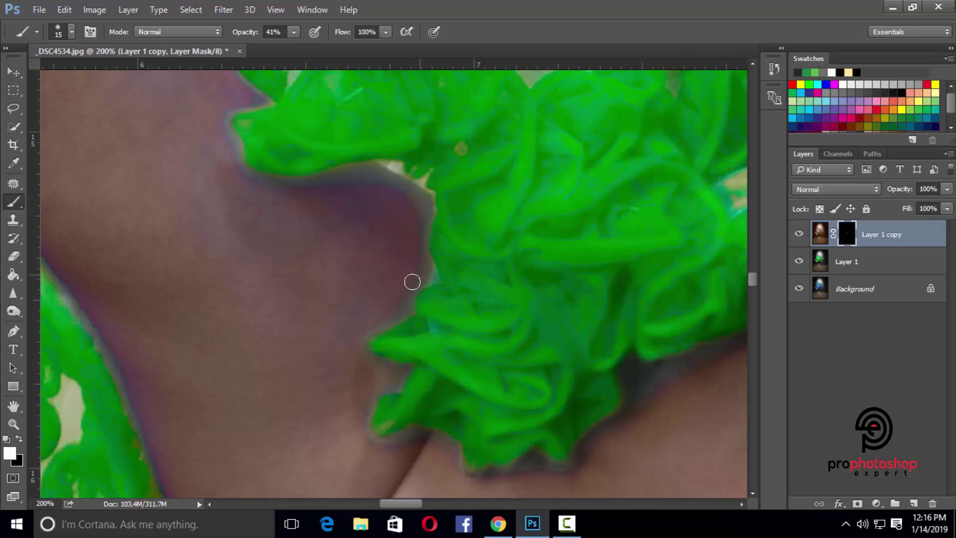
Step: Reveal the tint along the dark skin hollow and around the pointed ruffle above it with a 10 px Brush
{"action": "key", "text": "bracketright"}
{"action": "scroll", "coordinate": [416, 259], "scroll_direction": "up", "scroll_amount": 1}
{"action": "key", "text": "bracketleft"}
{"action": "key", "text": "bracketleft"}
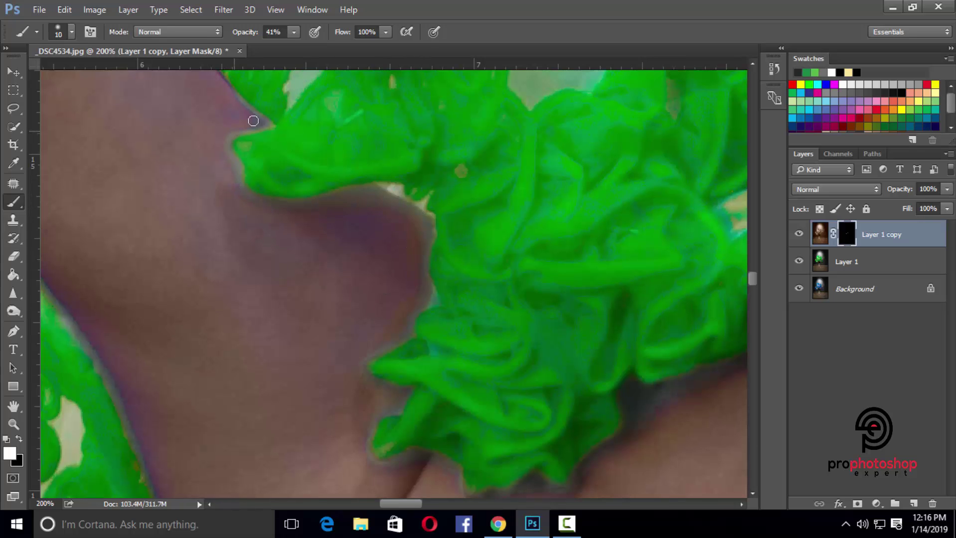
{"action": "scroll", "coordinate": [254, 259], "scroll_direction": "up", "scroll_amount": 2}
{"action": "key", "text": "bracketleft"}
{"action": "left_click_drag", "start_coordinate": [234, 181], "coordinate": [246, 204]}
{"action": "key", "text": "bracketright"}
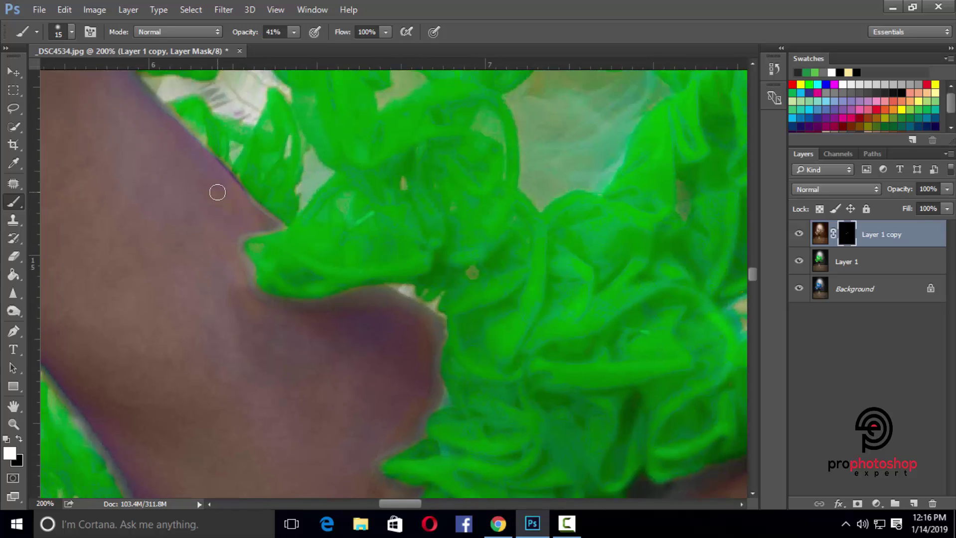
Step: Paint the mask along the arm's ruffle-side edge up to the elbow with a 30 px Brush
{"action": "key", "text": "ctrl+minus"}
{"action": "key", "text": "bracketright"}
{"action": "key", "text": "bracketright"}
{"action": "key", "text": "bracketright"}
{"action": "left_click_drag", "start_coordinate": [212, 123], "coordinate": [297, 226]}
{"action": "scroll", "coordinate": [252, 269], "scroll_direction": "up", "scroll_amount": 1}
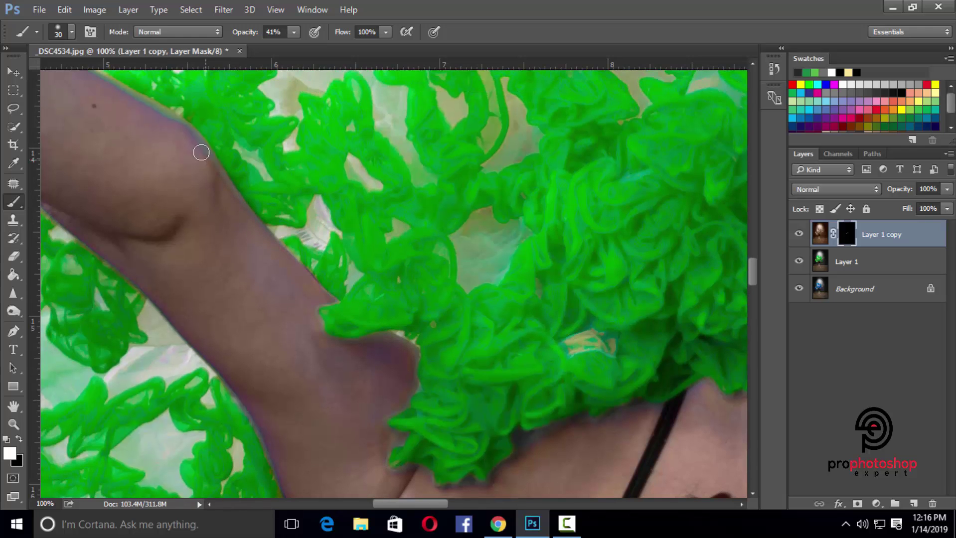
Step: Reveal the brown tint along the purple edges of the forearm beyond the elbow
{"action": "scroll", "coordinate": [125, 139], "scroll_direction": "up", "scroll_amount": 1}
{"action": "left_click_drag", "start_coordinate": [422, 504], "coordinate": [389, 504]}
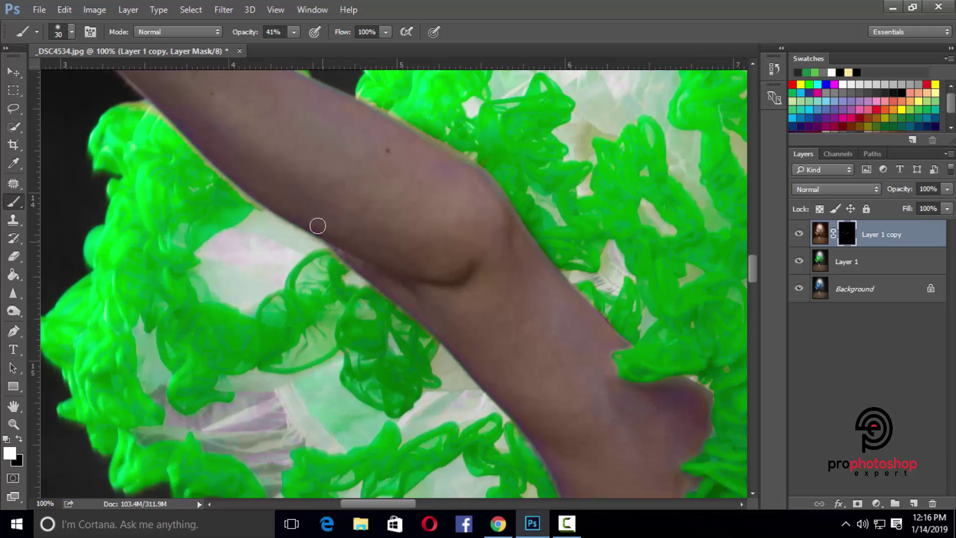
{"action": "scroll", "coordinate": [248, 184], "scroll_direction": "up", "scroll_amount": 5}
{"action": "scroll", "coordinate": [393, 242], "scroll_direction": "down", "scroll_amount": 3}
{"action": "scroll", "coordinate": [393, 242], "scroll_direction": "down", "scroll_amount": 5}
Step: Paint the mask along the arm's outer edge from the elbow around the shoulder toward the hair, using 25 px and 20 px Brush sizes
{"action": "key", "text": "bracketleft"}
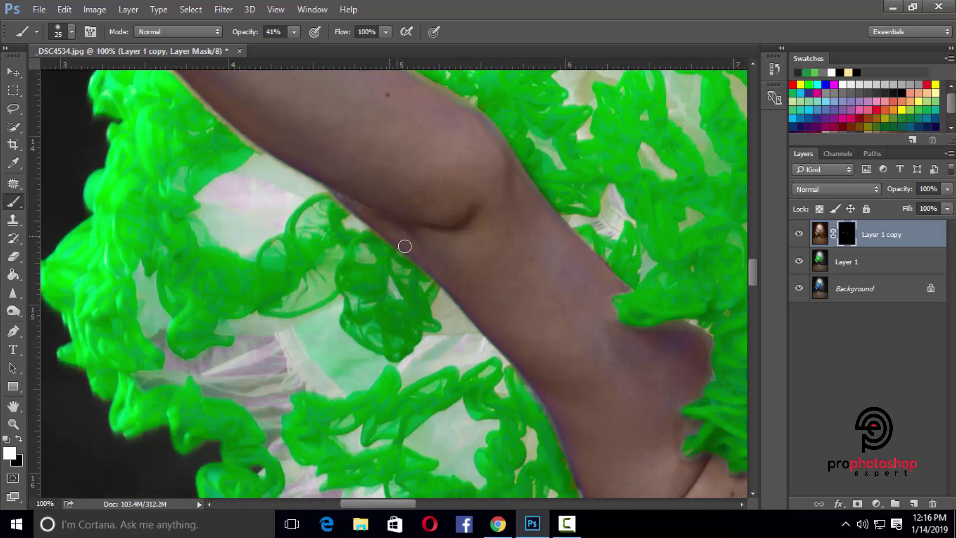
{"action": "scroll", "coordinate": [401, 244], "scroll_direction": "down", "scroll_amount": 4}
{"action": "scroll", "coordinate": [548, 334], "scroll_direction": "down", "scroll_amount": 6}
{"action": "key", "text": "bracketleft"}
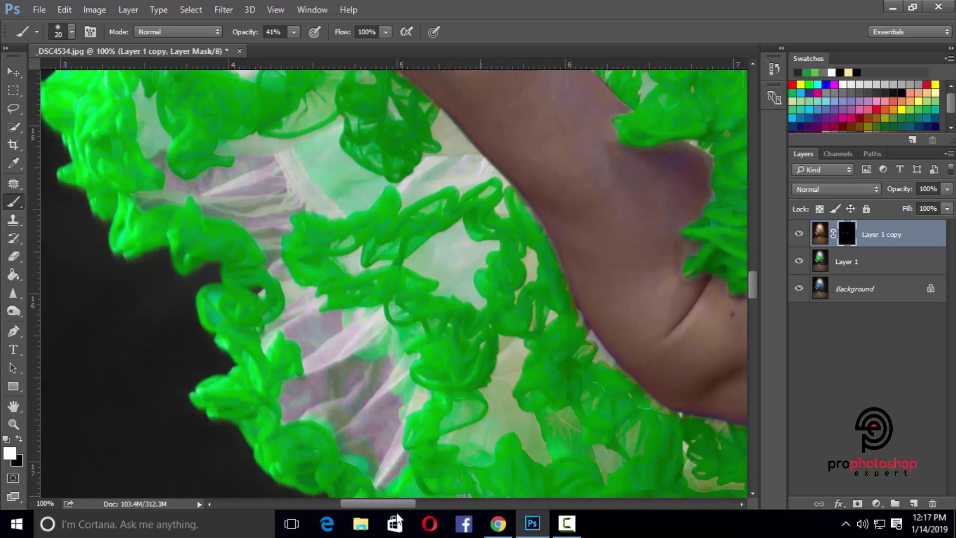
{"action": "left_click_drag", "start_coordinate": [678, 411], "coordinate": [334, 366]}
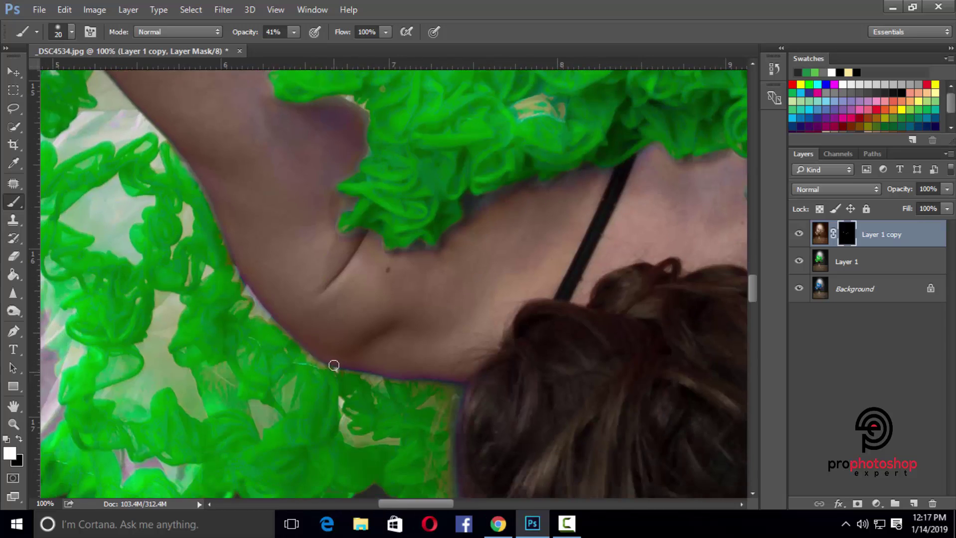
{"action": "scroll", "coordinate": [483, 369], "scroll_direction": "down", "scroll_amount": 4}
{"action": "scroll", "coordinate": [463, 341], "scroll_direction": "down", "scroll_amount": 2}
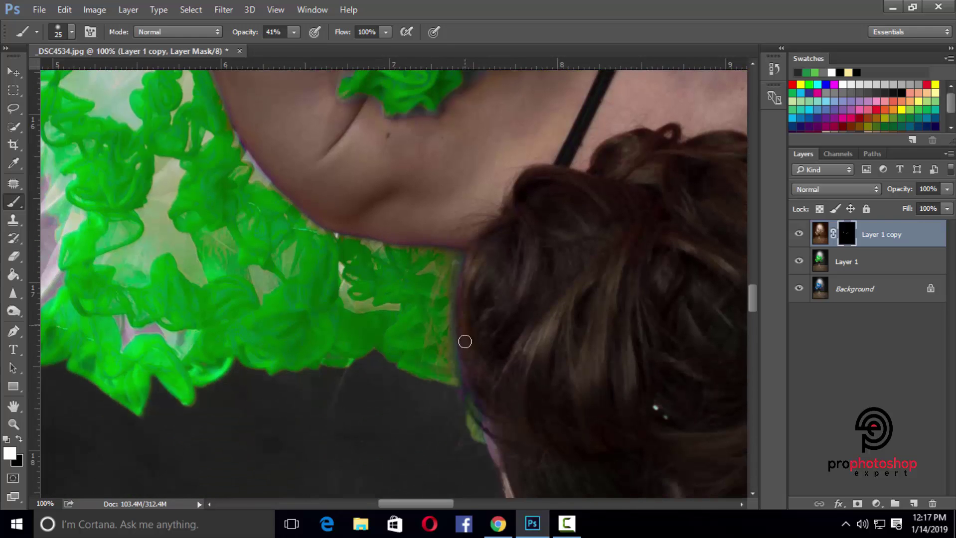
Step: Paint the mask down the bluish outer edge of the hair beside the ruffles with a 30 px Brush
{"action": "key", "text": "bracketright"}
{"action": "key", "text": "bracketright"}
{"action": "key", "text": "bracketright"}
{"action": "scroll", "coordinate": [459, 292], "scroll_direction": "down", "scroll_amount": 4}
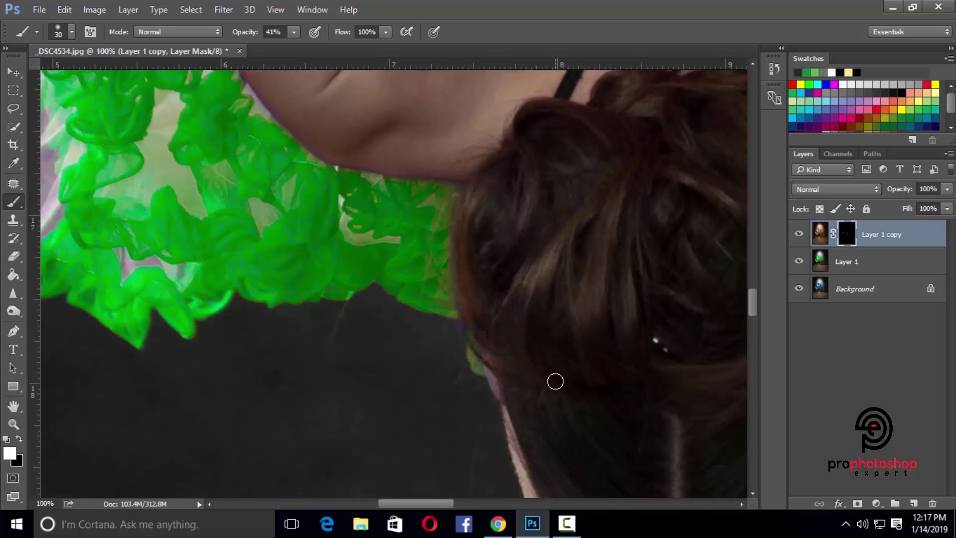
{"action": "key", "text": "ctrl+minus"}
{"action": "key", "text": "bracketleft"}
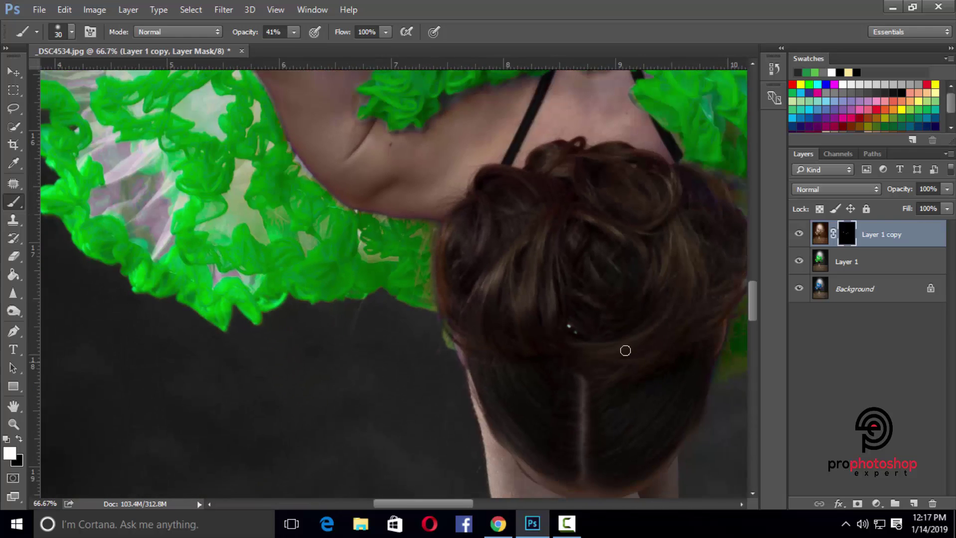
Step: Lower the tinted layer copy's opacity to 59% and toggle its visibility to compare the result
{"action": "left_click", "coordinate": [947, 189]}
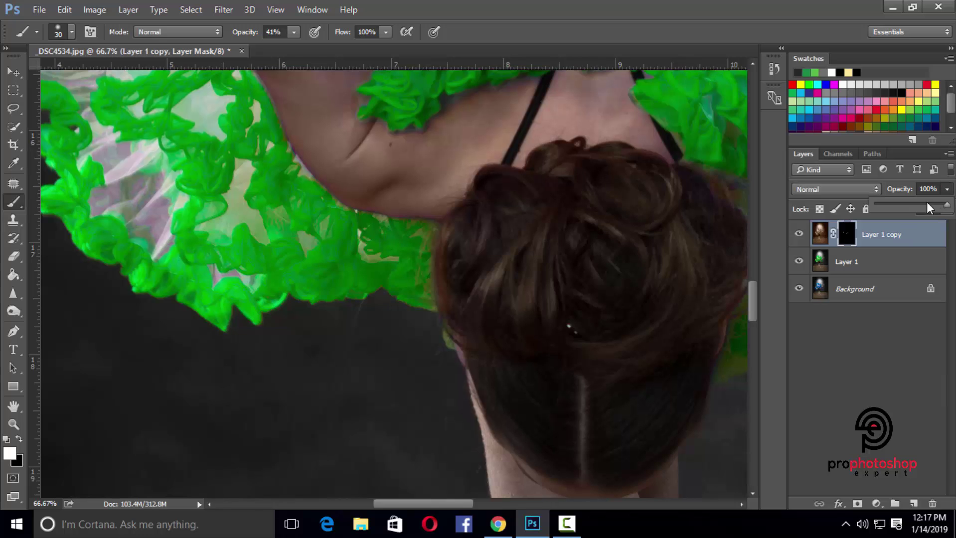
{"action": "left_click", "coordinate": [799, 234]}
{"action": "left_click", "coordinate": [798, 235]}
{"action": "scroll", "coordinate": [439, 392], "scroll_direction": "up", "scroll_amount": 4}
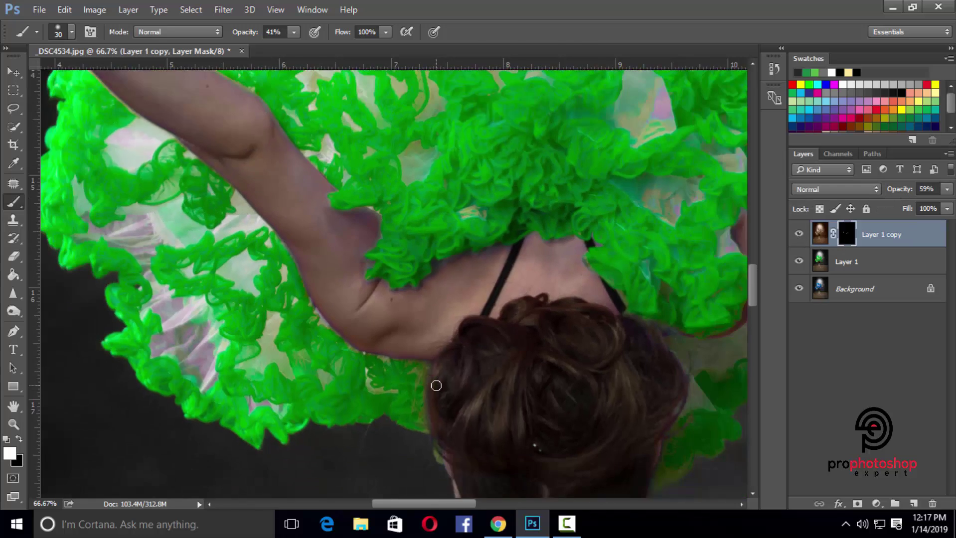
Step: Merge the tinted layer copy with the green dress layer and add a new empty layer on top
{"action": "key", "text": "ctrl+minus"}
{"action": "left_click", "coordinate": [858, 266], "text": "shift"}
{"action": "right_click", "coordinate": [858, 267]}
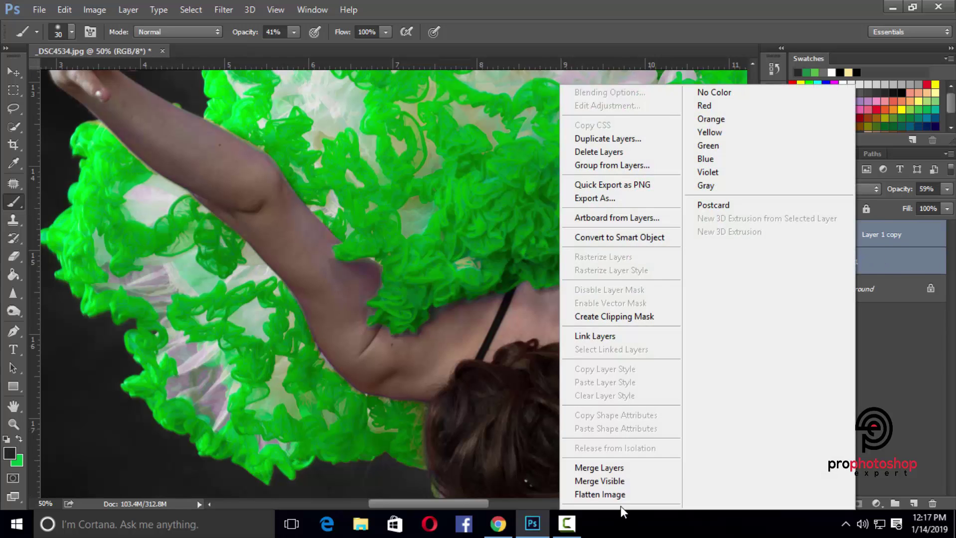
{"action": "left_click", "coordinate": [620, 469]}
{"action": "left_click", "coordinate": [914, 503]}
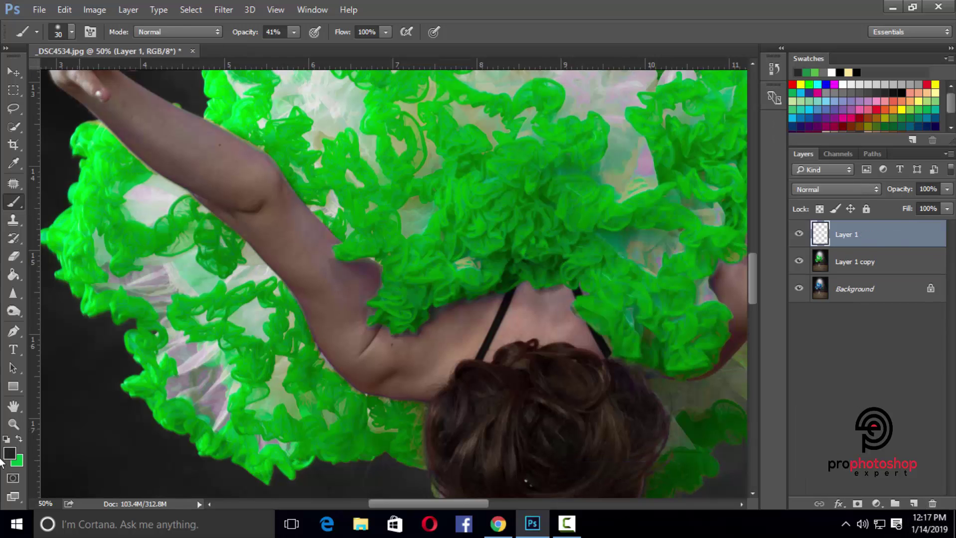
Step: Cover the purple fringe on the shoulder's lower edge beside the hair using a 6 px Clone Stamp on the empty layer
{"action": "left_click", "coordinate": [13, 424]}
{"action": "left_click", "coordinate": [308, 418]}
{"action": "left_click", "coordinate": [319, 416]}
{"action": "left_click", "coordinate": [560, 380]}
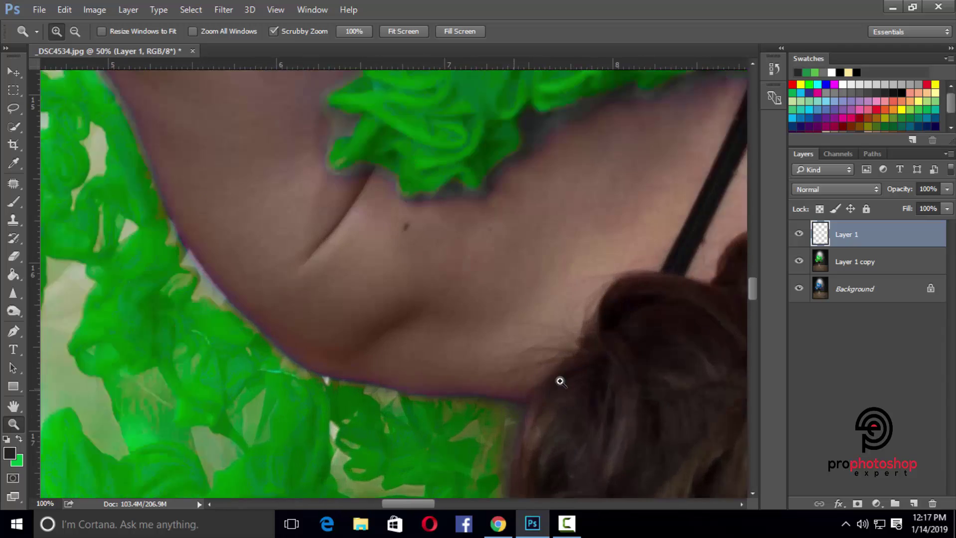
{"action": "left_click", "coordinate": [559, 378]}
{"action": "scroll", "coordinate": [559, 377], "scroll_direction": "down", "scroll_amount": 1}
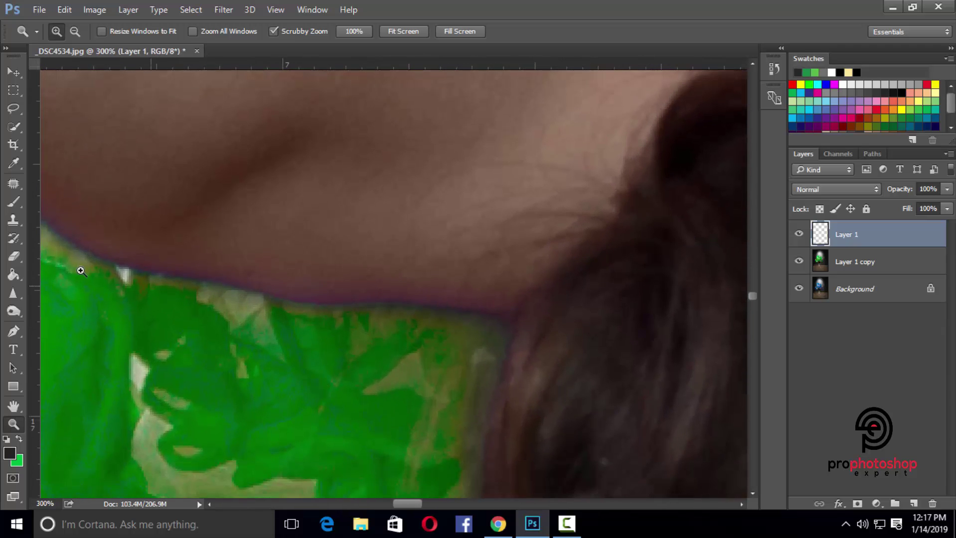
{"action": "left_click", "coordinate": [14, 220]}
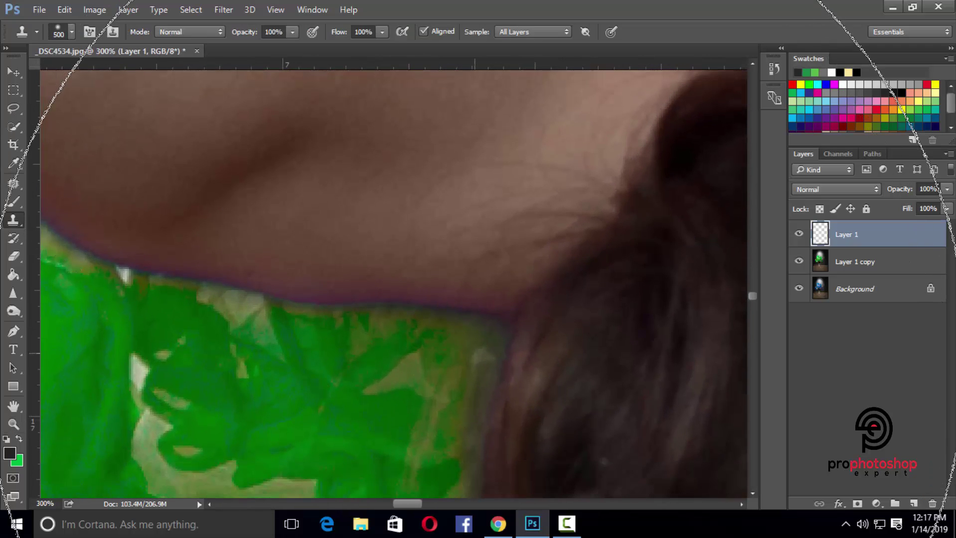
{"action": "key", "text": "bracketleft"}
{"action": "key", "text": "bracketleft"}
{"action": "key", "text": "bracketleft"}
{"action": "key", "text": "bracketleft"}
{"action": "key", "text": "bracketleft"}
{"action": "key", "text": "bracketleft"}
{"action": "key", "text": "bracketleft"}
{"action": "key", "text": "bracketleft"}
{"action": "key", "text": "bracketleft"}
{"action": "key", "text": "bracketleft"}
{"action": "key", "text": "bracketleft"}
{"action": "key", "text": "bracketleft"}
{"action": "key", "text": "bracketleft"}
{"action": "key", "text": "bracketleft"}
{"action": "key", "text": "bracketleft"}
{"action": "key", "text": "bracketleft"}
{"action": "key", "text": "bracketleft"}
{"action": "key", "text": "bracketleft"}
{"action": "key", "text": "bracketleft"}
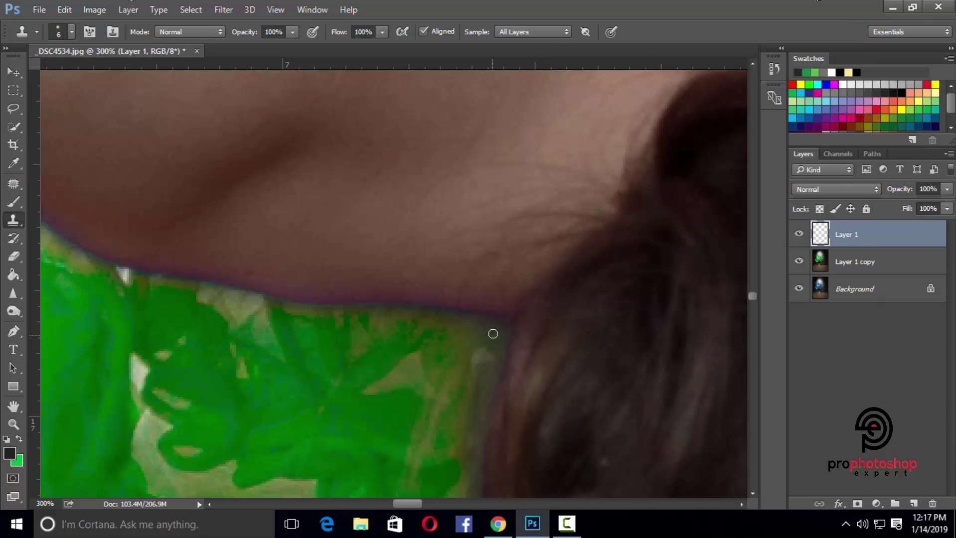
{"action": "mouse_move", "coordinate": [499, 323]}
{"action": "left_mouse_down"}
{"action": "mouse_move", "coordinate": [472, 312]}
{"action": "mouse_move", "coordinate": [288, 305]}
{"action": "mouse_move", "coordinate": [147, 277]}
{"action": "left_mouse_up"}
{"action": "scroll", "coordinate": [516, 482], "scroll_direction": "up", "scroll_amount": 1}
Step: Resample beside the white gap and clone over the fringe on the shoulder's lower curve with an 8 px Clone Stamp
{"action": "left_click_drag", "start_coordinate": [414, 503], "coordinate": [404, 503]}
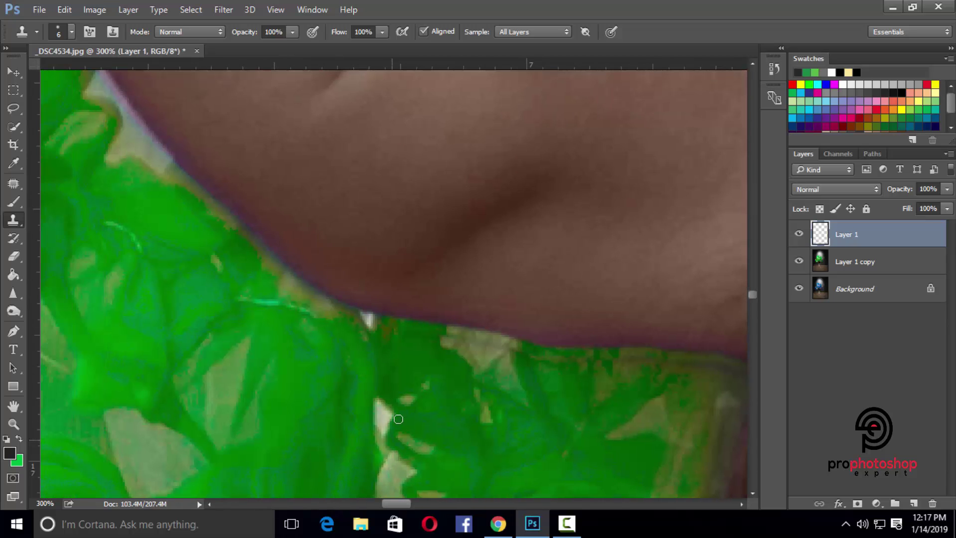
{"action": "key", "text": "bracketright"}
{"action": "key", "text": "bracketright"}
{"action": "left_click", "coordinate": [362, 329], "text": "alt"}
{"action": "left_click_drag", "start_coordinate": [362, 315], "coordinate": [252, 249]}
{"action": "scroll", "coordinate": [158, 228], "scroll_direction": "up", "scroll_amount": 1}
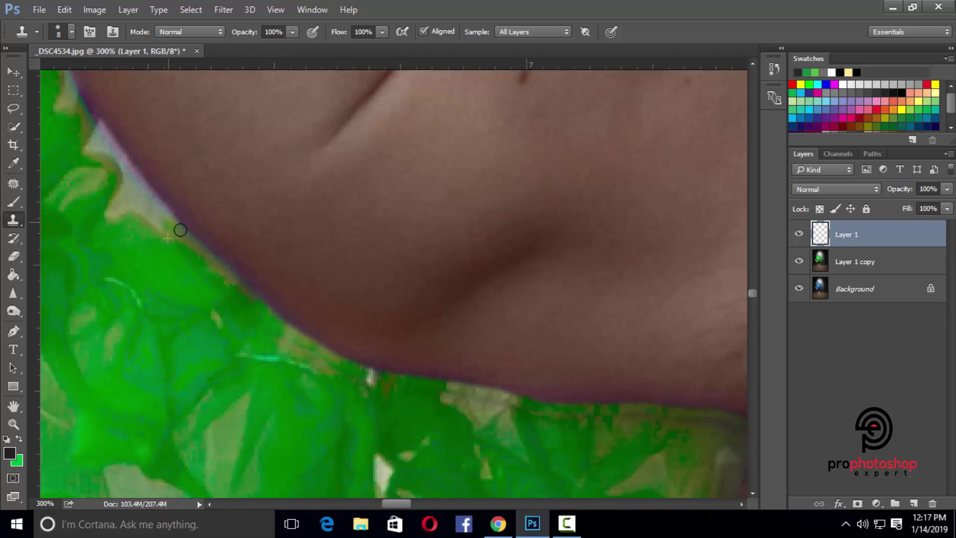
Step: Clone over the bluish fringe beside the pale fabric gap higher on the shoulder curve
{"action": "left_click_drag", "start_coordinate": [179, 227], "coordinate": [248, 294]}
{"action": "scroll", "coordinate": [200, 309], "scroll_direction": "up", "scroll_amount": 1}
{"action": "mouse_move", "coordinate": [173, 274]}
{"action": "left_mouse_down"}
{"action": "mouse_move", "coordinate": [90, 164]}
{"action": "mouse_move", "coordinate": [187, 287]}
{"action": "left_mouse_up"}
{"action": "scroll", "coordinate": [415, 486], "scroll_direction": "up", "scroll_amount": 1}
Step: Continue cloning over the purple fringe up the arm's outer edge beside the dense green ruffles
{"action": "left_click_drag", "start_coordinate": [407, 503], "coordinate": [390, 503]}
{"action": "scroll", "coordinate": [429, 297], "scroll_direction": "up", "scroll_amount": 1}
{"action": "left_click_drag", "start_coordinate": [467, 272], "coordinate": [399, 160]}
{"action": "scroll", "coordinate": [368, 202], "scroll_direction": "up", "scroll_amount": 2}
{"action": "scroll", "coordinate": [379, 197], "scroll_direction": "up", "scroll_amount": 5}
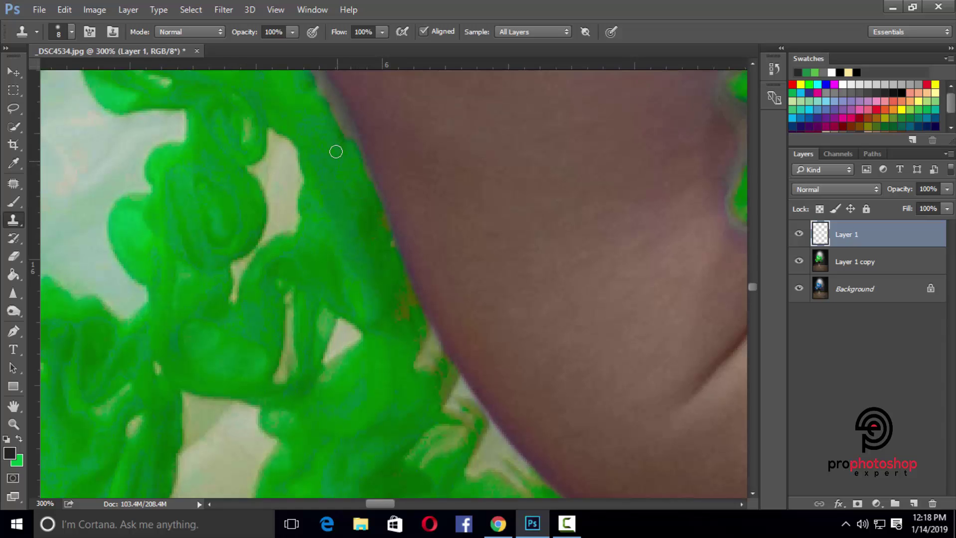
Step: Clean the arm's outer edge between the ruffles and the white fabric with a 9 px Clone Stamp
{"action": "key", "text": "bracketright"}
{"action": "scroll", "coordinate": [259, 164], "scroll_direction": "up", "scroll_amount": 3}
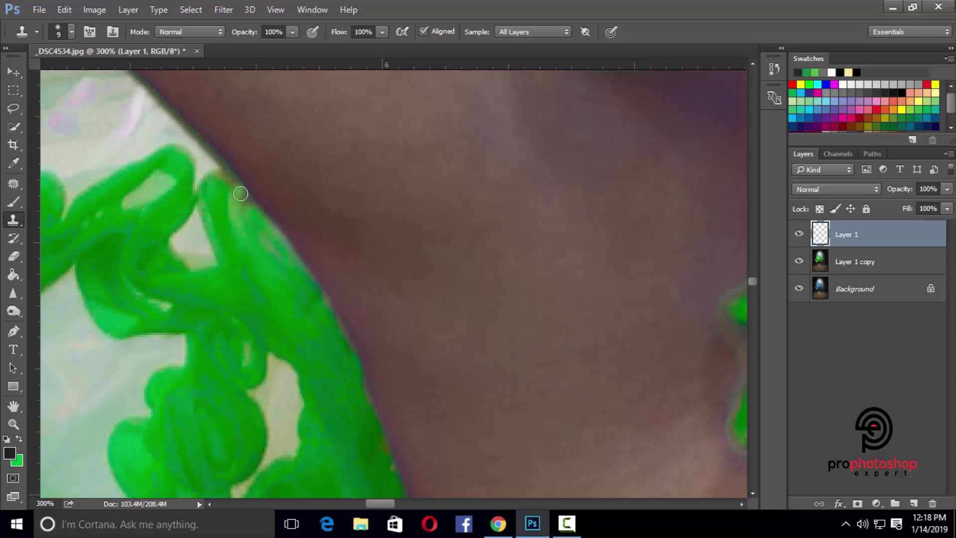
{"action": "scroll", "coordinate": [234, 209], "scroll_direction": "up", "scroll_amount": 3}
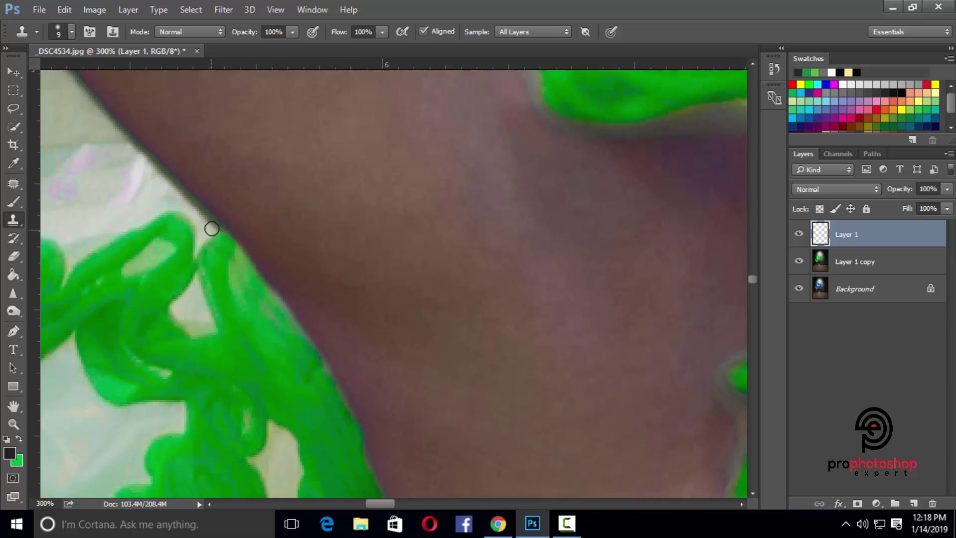
{"action": "scroll", "coordinate": [150, 189], "scroll_direction": "up", "scroll_amount": 4}
Step: Clone over the fringe on the arm's outer edge beside the green ruffle loops just below the elbow
{"action": "left_click_drag", "start_coordinate": [376, 505], "coordinate": [352, 514]}
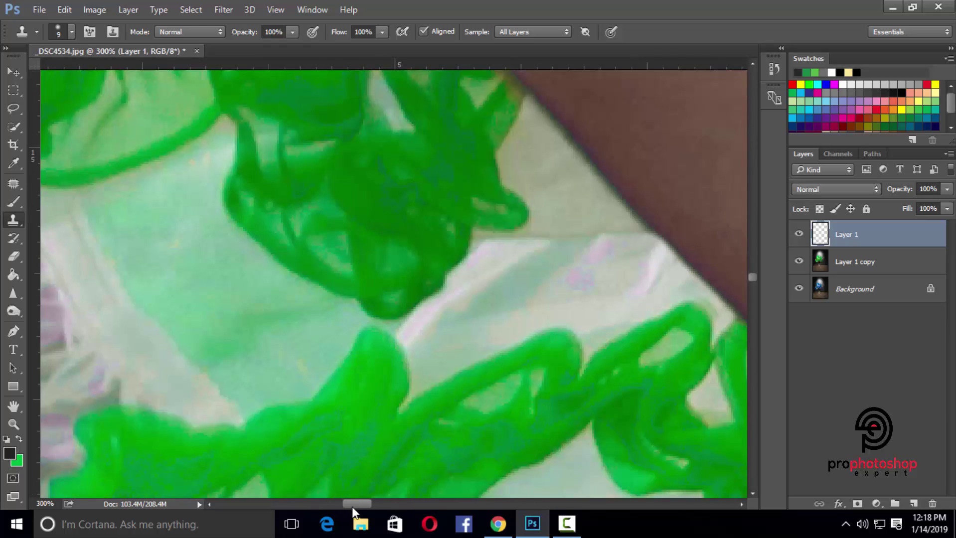
{"action": "scroll", "coordinate": [632, 341], "scroll_direction": "up", "scroll_amount": 4}
{"action": "scroll", "coordinate": [541, 255], "scroll_direction": "up", "scroll_amount": 3}
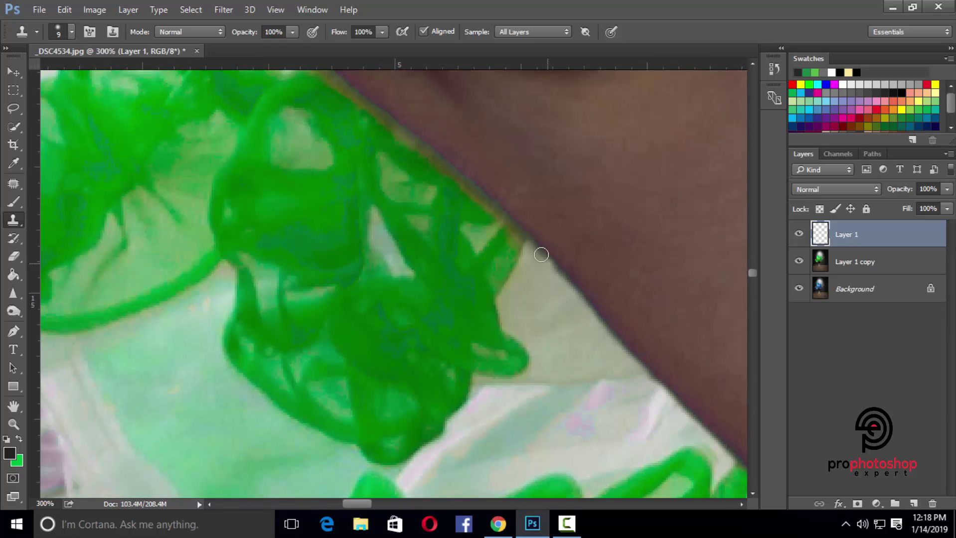
{"action": "scroll", "coordinate": [521, 280], "scroll_direction": "up", "scroll_amount": 3}
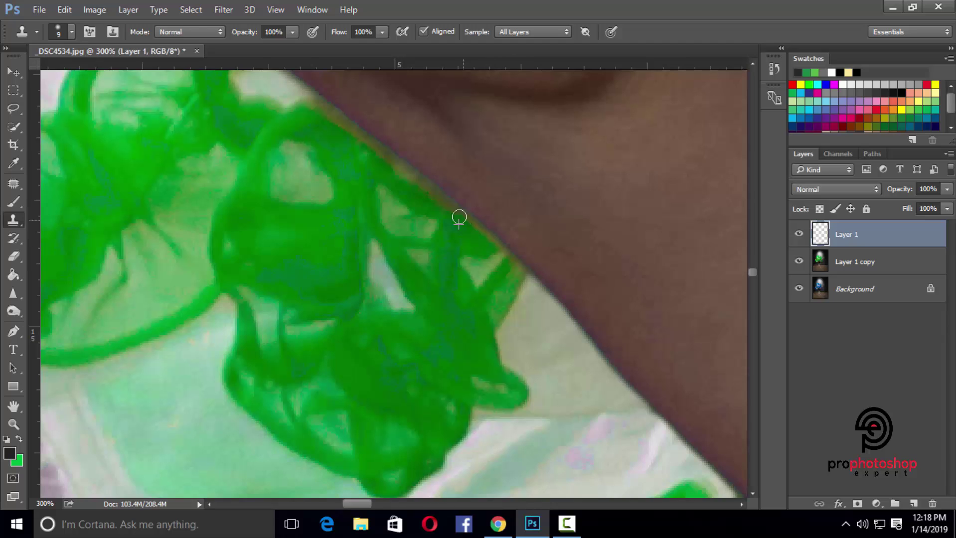
{"action": "scroll", "coordinate": [439, 234], "scroll_direction": "up", "scroll_amount": 2}
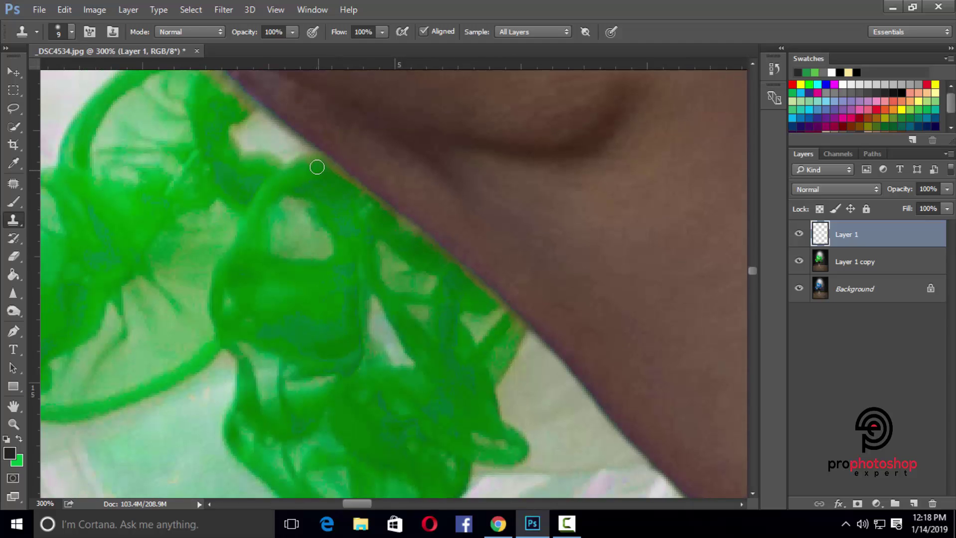
Step: Clone out the bluish fringe on the arm's edge beneath the elbow crease, beside the next ruffle loop
{"action": "scroll", "coordinate": [251, 223], "scroll_direction": "up", "scroll_amount": 3}
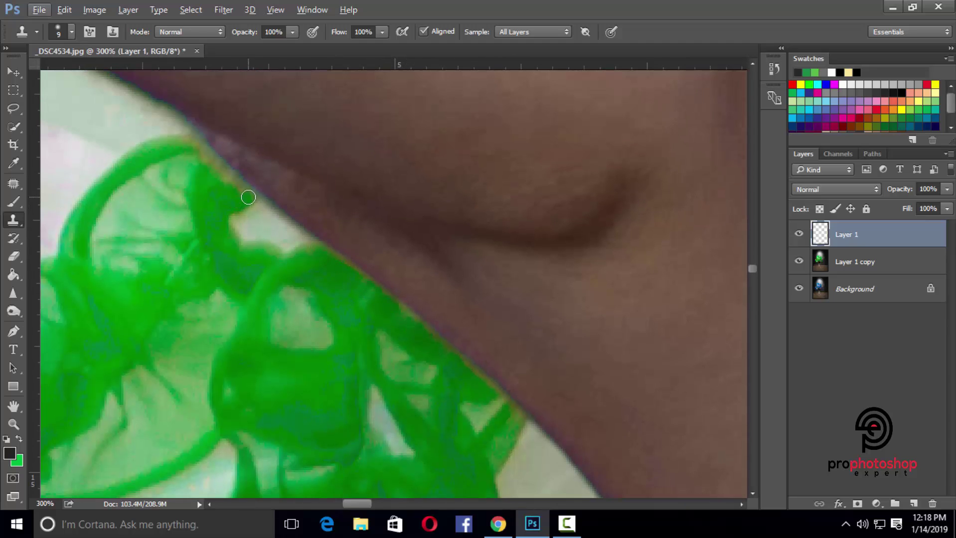
{"action": "scroll", "coordinate": [207, 160], "scroll_direction": "up", "scroll_amount": 2}
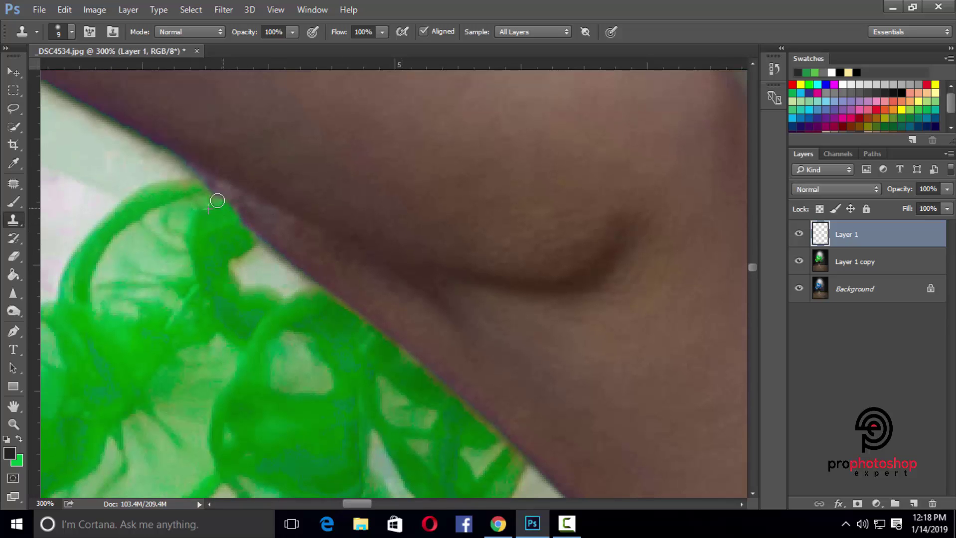
{"action": "left_click_drag", "start_coordinate": [242, 217], "coordinate": [301, 275]}
{"action": "scroll", "coordinate": [228, 273], "scroll_direction": "up", "scroll_amount": 4}
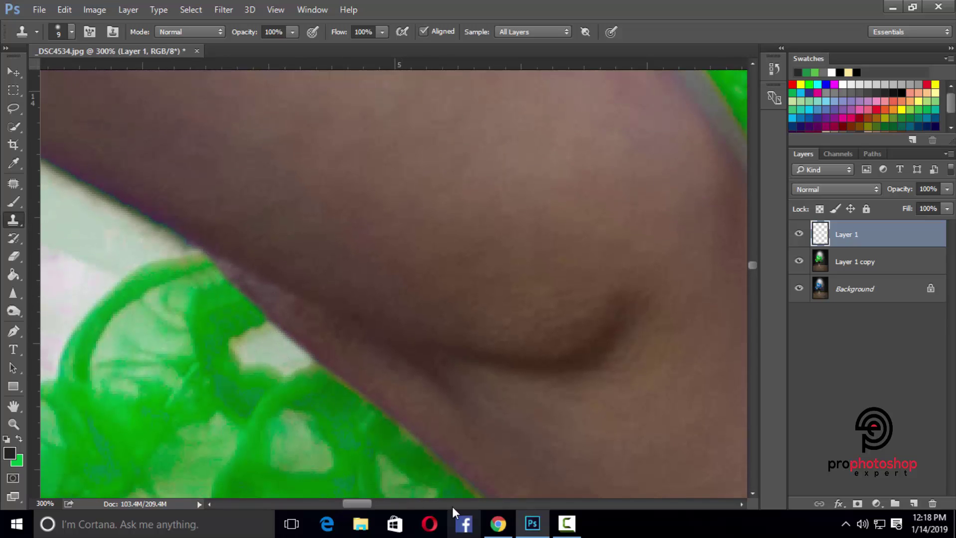
Step: Clone out the bluish fringe on the arm's edge beside the white fabric patch above the ruffle loops
{"action": "left_click_drag", "start_coordinate": [361, 504], "coordinate": [352, 419]}
{"action": "scroll", "coordinate": [352, 424], "scroll_direction": "up", "scroll_amount": 1}
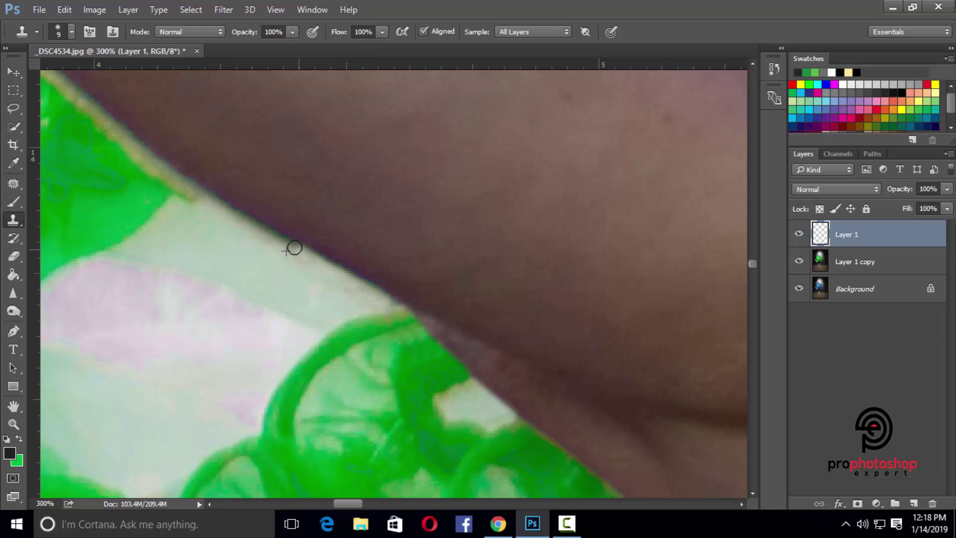
{"action": "scroll", "coordinate": [216, 205], "scroll_direction": "up", "scroll_amount": 1}
{"action": "mouse_move", "coordinate": [177, 237]}
{"action": "left_mouse_down"}
{"action": "mouse_move", "coordinate": [205, 245]}
{"action": "mouse_move", "coordinate": [126, 210]}
{"action": "mouse_move", "coordinate": [111, 187]}
{"action": "mouse_move", "coordinate": [161, 222]}
{"action": "left_mouse_up"}
Step: Clone over the yellowish and purple fringe along the forearm's edge beside the dense green ruffles with a 15 px brush
{"action": "key", "text": "bracketright"}
{"action": "key", "text": "bracketright"}
{"action": "left_click_drag", "start_coordinate": [355, 505], "coordinate": [343, 505]}
{"action": "scroll", "coordinate": [292, 249], "scroll_direction": "up", "scroll_amount": 3}
{"action": "mouse_move", "coordinate": [296, 205]}
{"action": "left_mouse_down"}
{"action": "mouse_move", "coordinate": [401, 296]}
{"action": "mouse_move", "coordinate": [296, 205]}
{"action": "left_mouse_up"}
{"action": "key", "text": "bracketleft"}
{"action": "left_click_drag", "start_coordinate": [318, 214], "coordinate": [414, 301]}
{"action": "scroll", "coordinate": [292, 247], "scroll_direction": "up", "scroll_amount": 3}
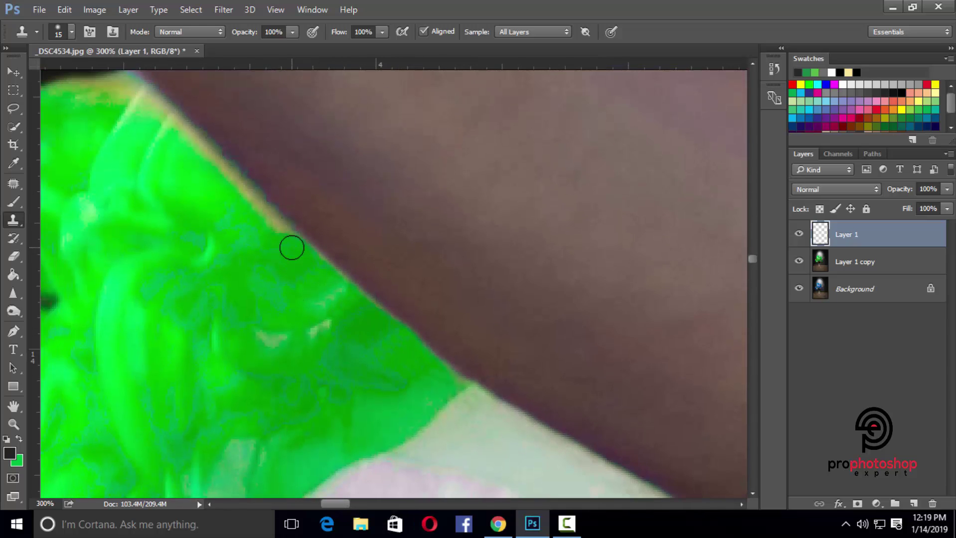
Step: Clean the forearm's edge where the last green ruffle meets the dark background, continuing toward the wrist
{"action": "scroll", "coordinate": [277, 236], "scroll_direction": "up", "scroll_amount": 5}
{"action": "key", "text": "bracketright"}
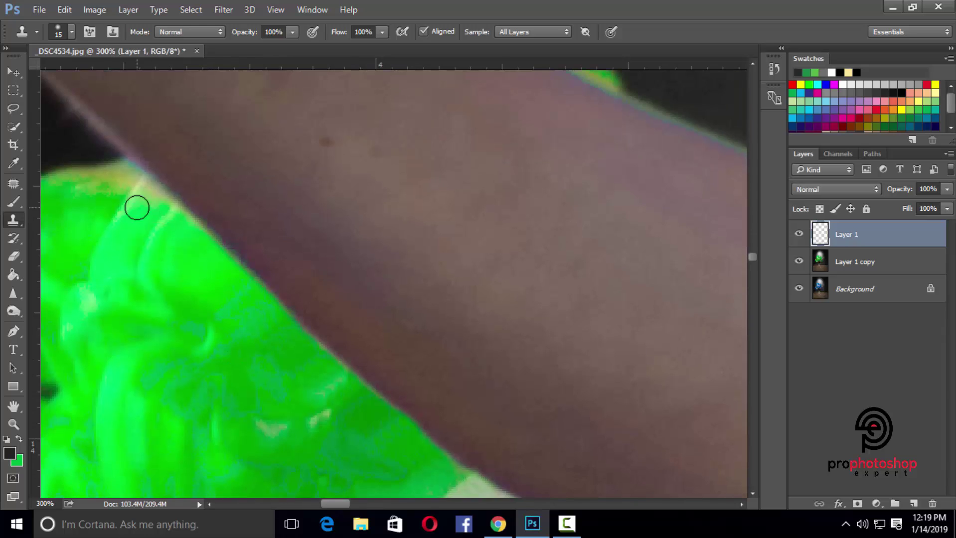
{"action": "scroll", "coordinate": [144, 223], "scroll_direction": "up", "scroll_amount": 1}
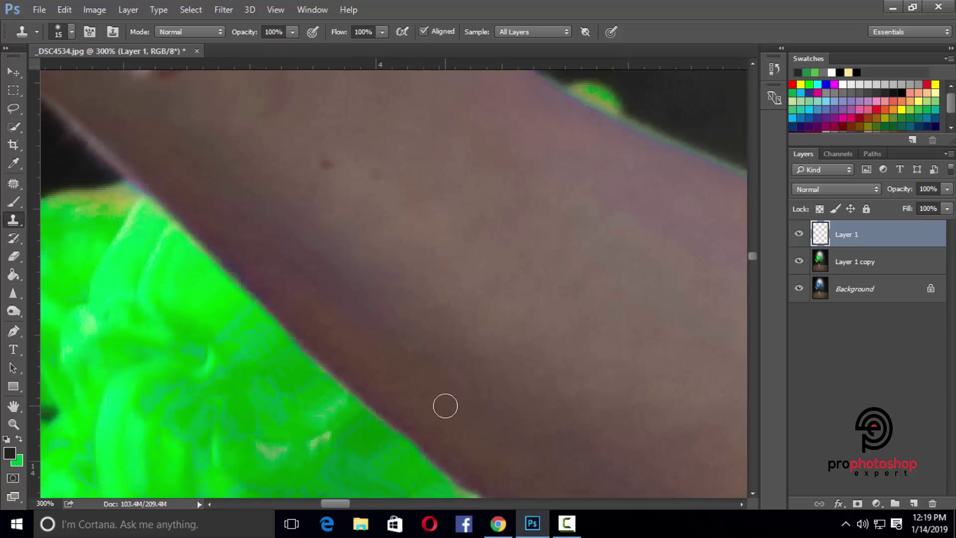
{"action": "left_click_drag", "start_coordinate": [331, 505], "coordinate": [316, 505]}
{"action": "scroll", "coordinate": [344, 409], "scroll_direction": "up", "scroll_amount": 2}
{"action": "left_click_drag", "start_coordinate": [408, 256], "coordinate": [449, 243]}
Step: Add a new empty layer above Layer 1 for retouching the opposite edge of the forearm
{"action": "key", "text": "ctrl+minus"}
{"action": "key", "text": "ctrl+minus"}
{"action": "scroll", "coordinate": [461, 329], "scroll_direction": "up", "scroll_amount": 3}
{"action": "left_click_drag", "start_coordinate": [382, 503], "coordinate": [417, 504]}
{"action": "scroll", "coordinate": [447, 398], "scroll_direction": "down", "scroll_amount": 5}
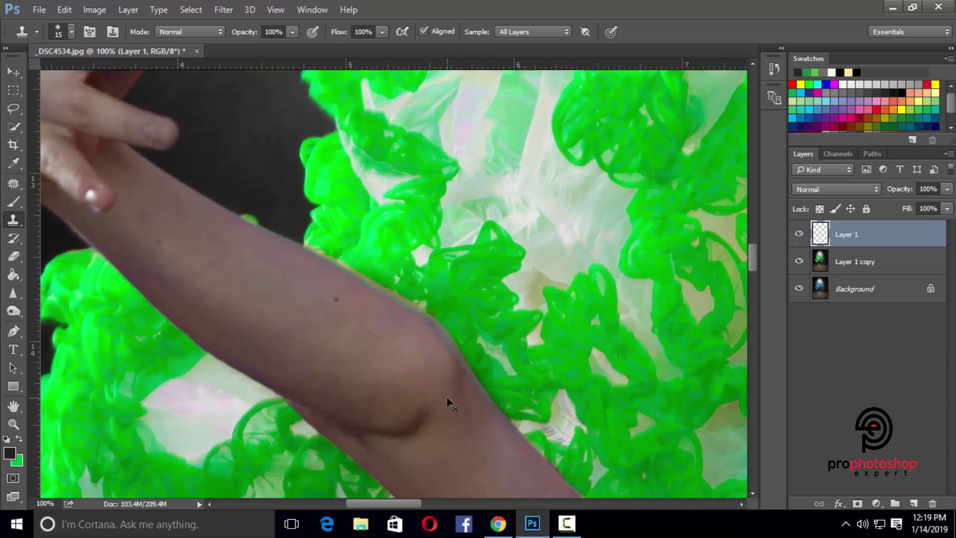
{"action": "key", "text": "ctrl+plus"}
{"action": "key", "text": "bracketright"}
{"action": "left_click", "coordinate": [914, 504]}
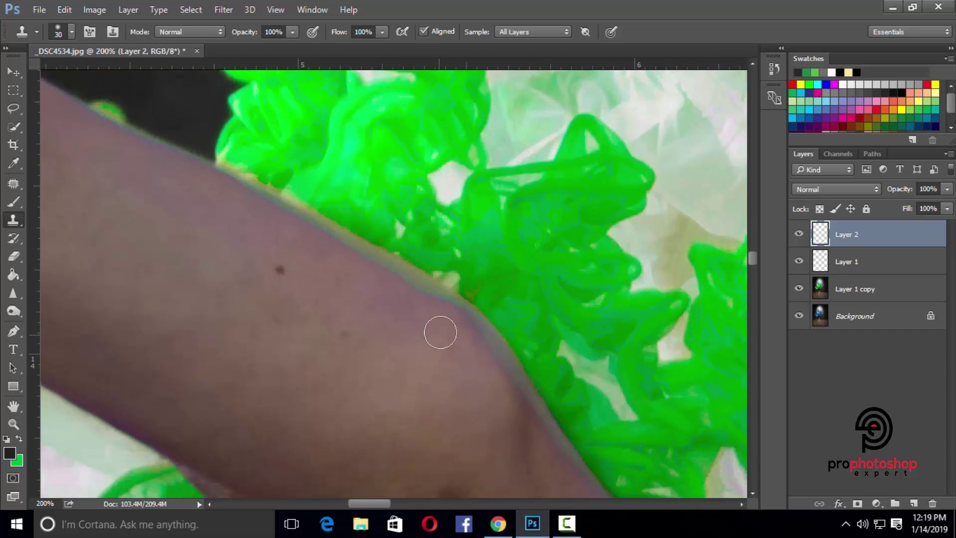
Step: Clone out the bluish fringe along the forearm's upper edge, from the elbow toward the wrist, with a 10 px brush
{"action": "key", "text": "bracketleft"}
{"action": "key", "text": "bracketleft"}
{"action": "key", "text": "bracketleft"}
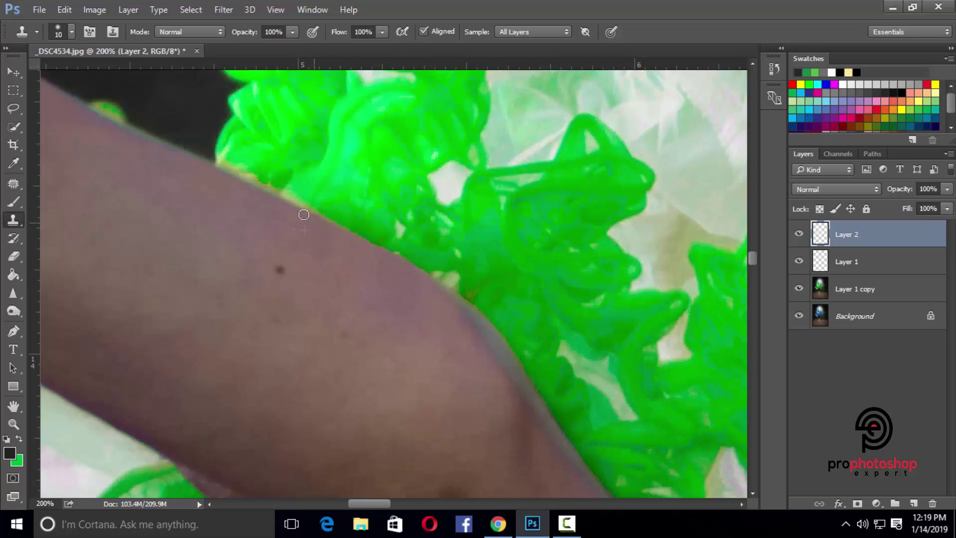
{"action": "left_click_drag", "start_coordinate": [206, 167], "coordinate": [125, 130]}
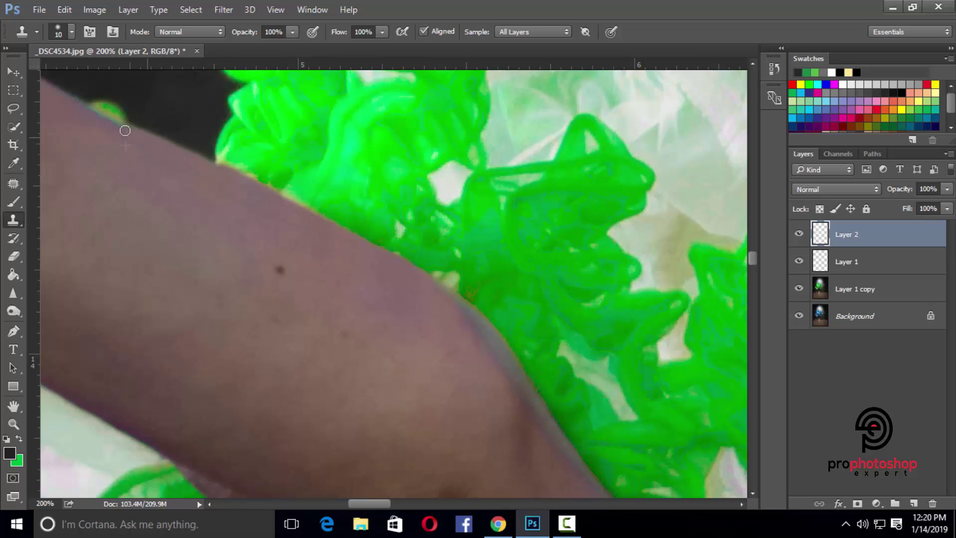
Step: Clone skin over the bluish fringe around the outer bend of the elbow with a 20 px brush
{"action": "key", "text": "ctrl+minus"}
{"action": "scroll", "coordinate": [433, 414], "scroll_direction": "down", "scroll_amount": 3}
{"action": "left_click_drag", "start_coordinate": [379, 504], "coordinate": [395, 489]}
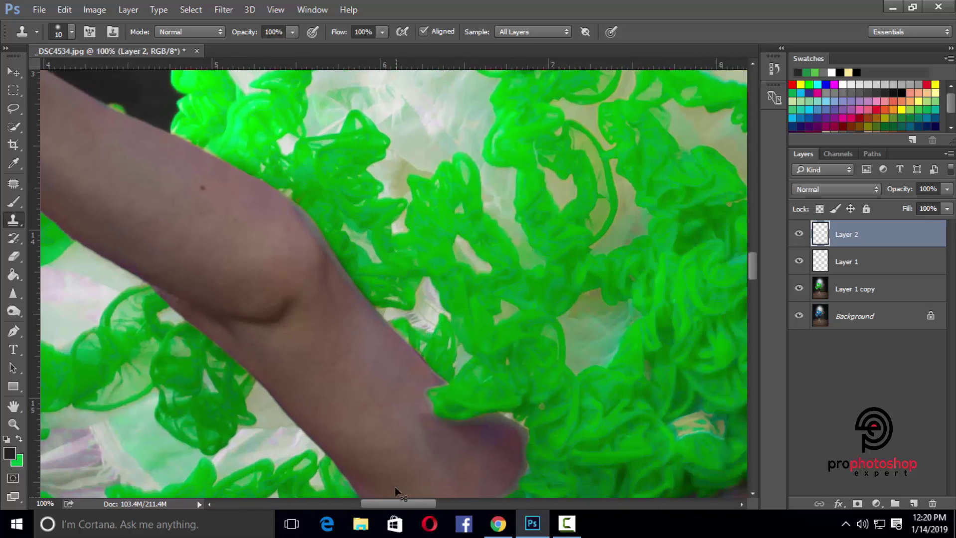
{"action": "key", "text": "ctrl+plus"}
{"action": "scroll", "coordinate": [250, 277], "scroll_direction": "up", "scroll_amount": 1}
{"action": "key", "text": "bracketright"}
{"action": "key", "text": "bracketright"}
{"action": "key", "text": "bracketleft"}
{"action": "left_click_drag", "start_coordinate": [250, 257], "coordinate": [216, 191]}
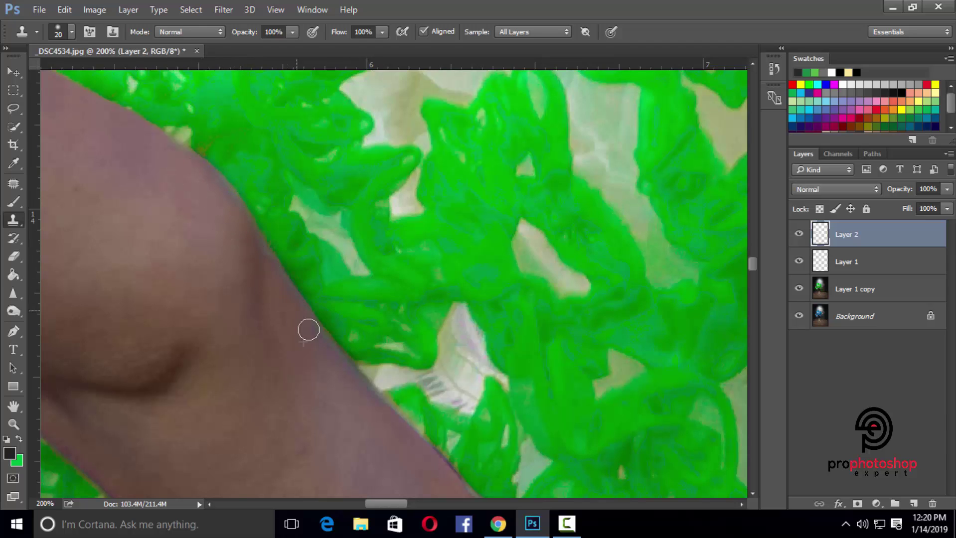
Step: Clean the upper arm's edge from below the elbow to the overlapping ruffle tip with a 9–10 px Clone Stamp
{"action": "scroll", "coordinate": [332, 338], "scroll_direction": "down", "scroll_amount": 2}
{"action": "key", "text": "bracketleft"}
{"action": "key", "text": "bracketleft"}
{"action": "scroll", "coordinate": [404, 357], "scroll_direction": "down", "scroll_amount": 2}
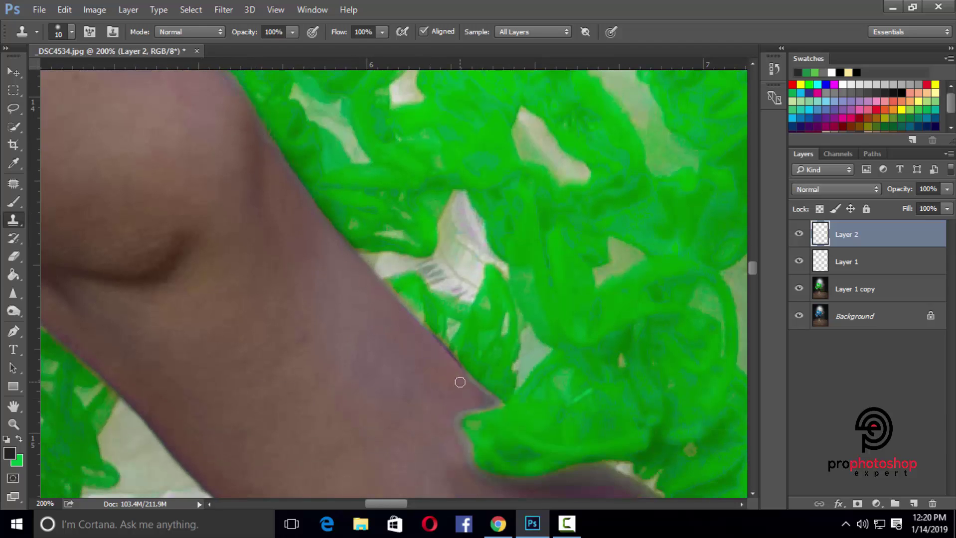
{"action": "scroll", "coordinate": [460, 382], "scroll_direction": "down", "scroll_amount": 1}
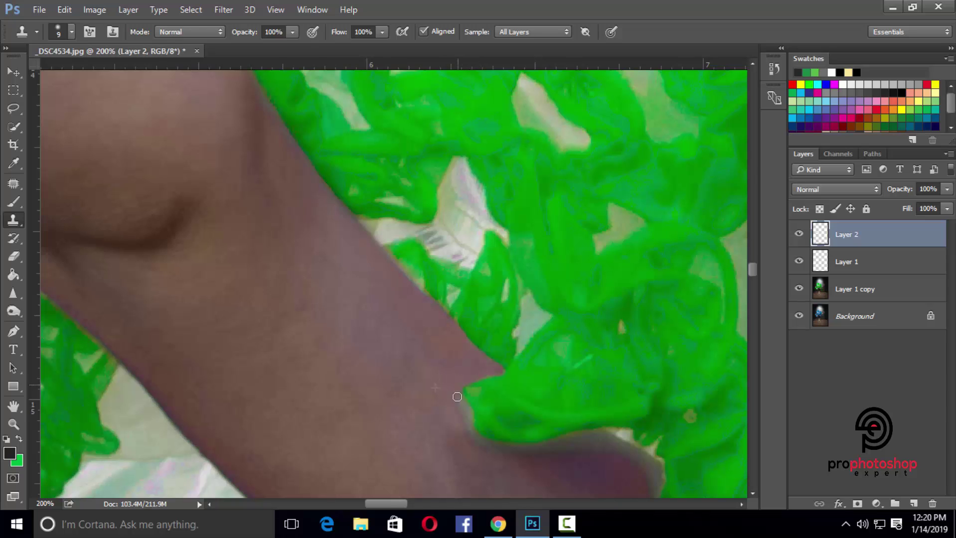
{"action": "scroll", "coordinate": [470, 429], "scroll_direction": "down", "scroll_amount": 2}
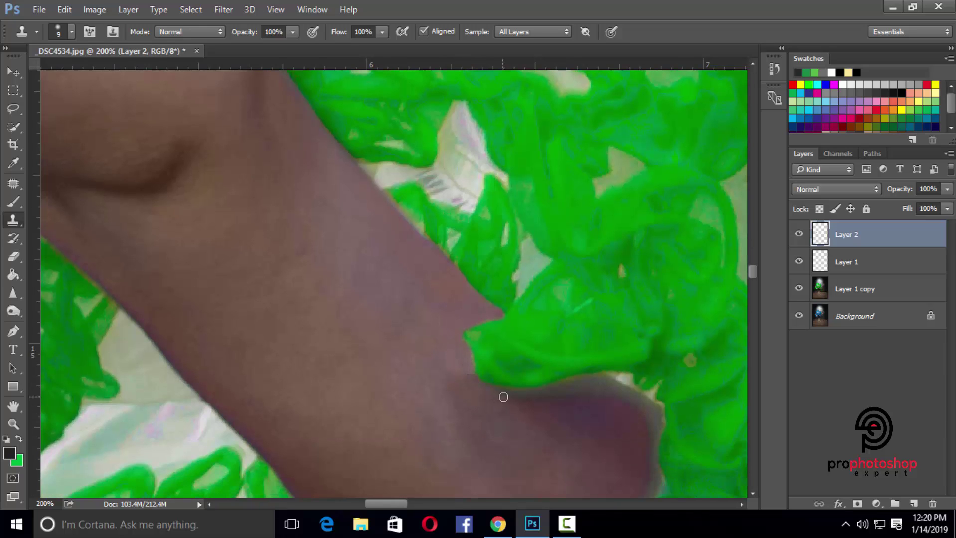
Step: Clone out the grayish fringe under the overlapping ruffle and around the dark rounded skin edge beside it
{"action": "key", "text": "bracketright"}
{"action": "scroll", "coordinate": [574, 399], "scroll_direction": "down", "scroll_amount": 1}
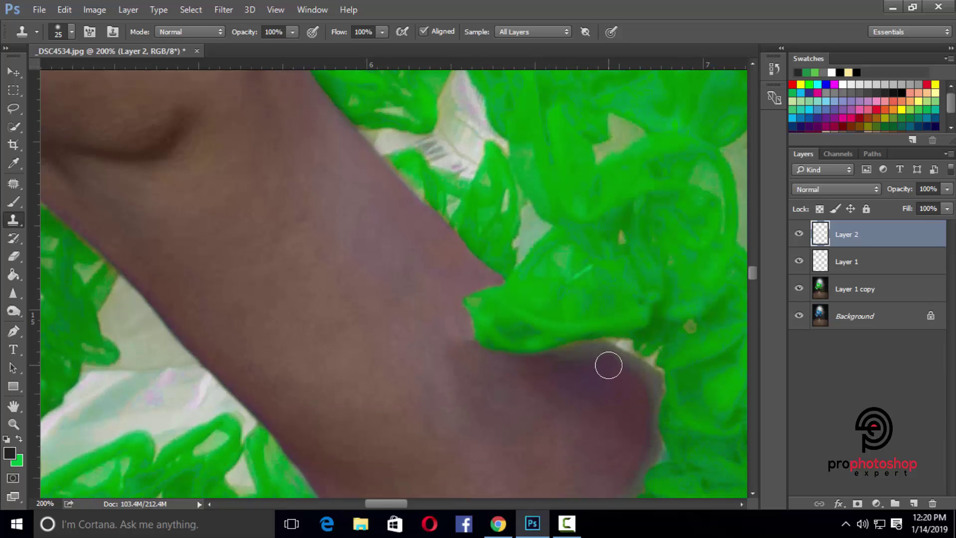
{"action": "key", "text": "bracketright"}
{"action": "scroll", "coordinate": [643, 379], "scroll_direction": "down", "scroll_amount": 1}
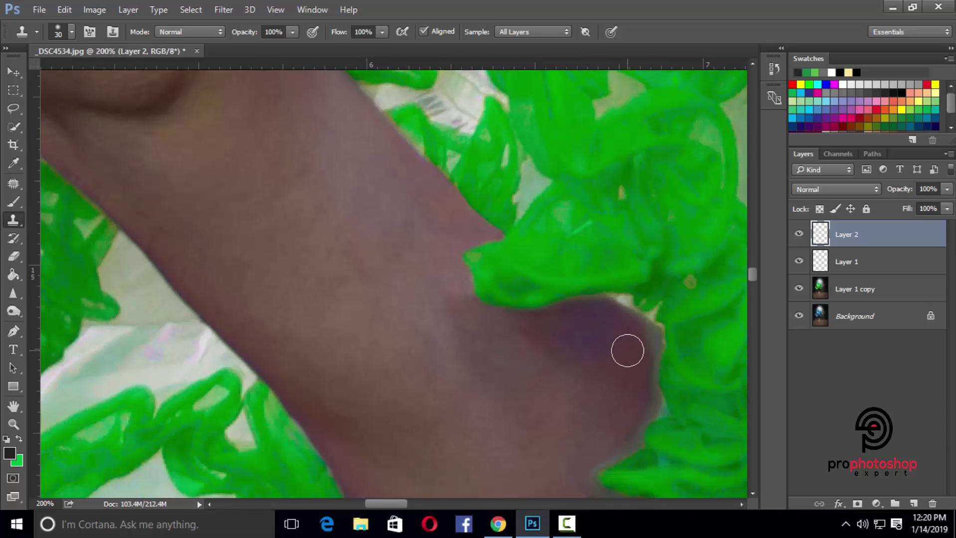
{"action": "key", "text": "bracketleft"}
{"action": "key", "text": "bracketleft"}
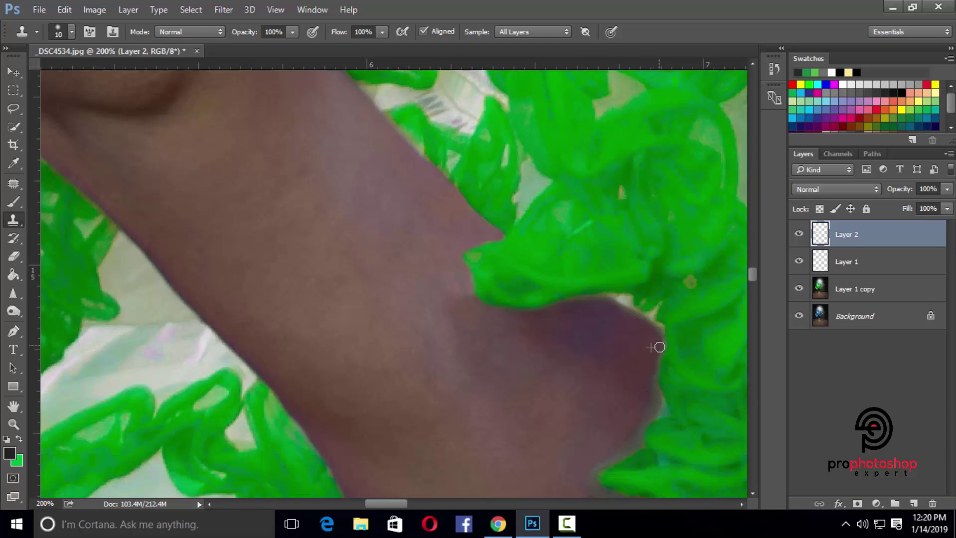
{"action": "key", "text": "bracketright"}
{"action": "scroll", "coordinate": [648, 354], "scroll_direction": "down", "scroll_amount": 1}
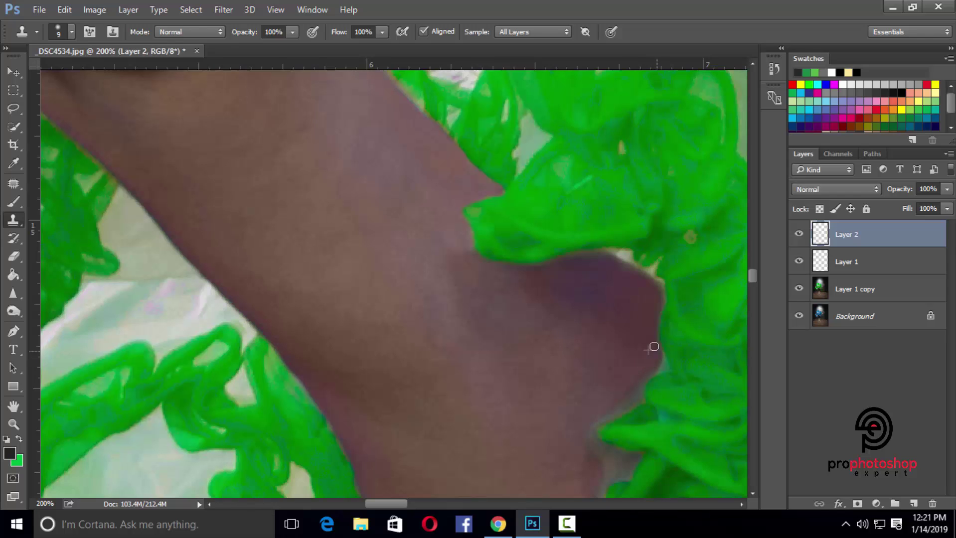
Step: Clean the lower part of the dark rounded skin edge down to the next pointed ruffle, using brushes up to 15 px
{"action": "scroll", "coordinate": [625, 357], "scroll_direction": "down", "scroll_amount": 1}
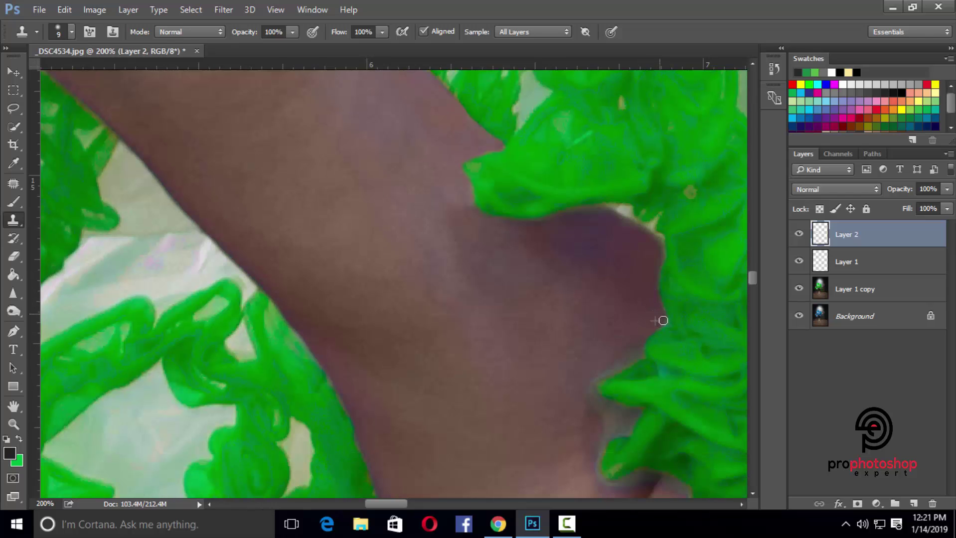
{"action": "key", "text": "bracketright"}
{"action": "scroll", "coordinate": [585, 348], "scroll_direction": "down", "scroll_amount": 1}
{"action": "key", "text": "bracketleft"}
{"action": "scroll", "coordinate": [609, 316], "scroll_direction": "down", "scroll_amount": 1}
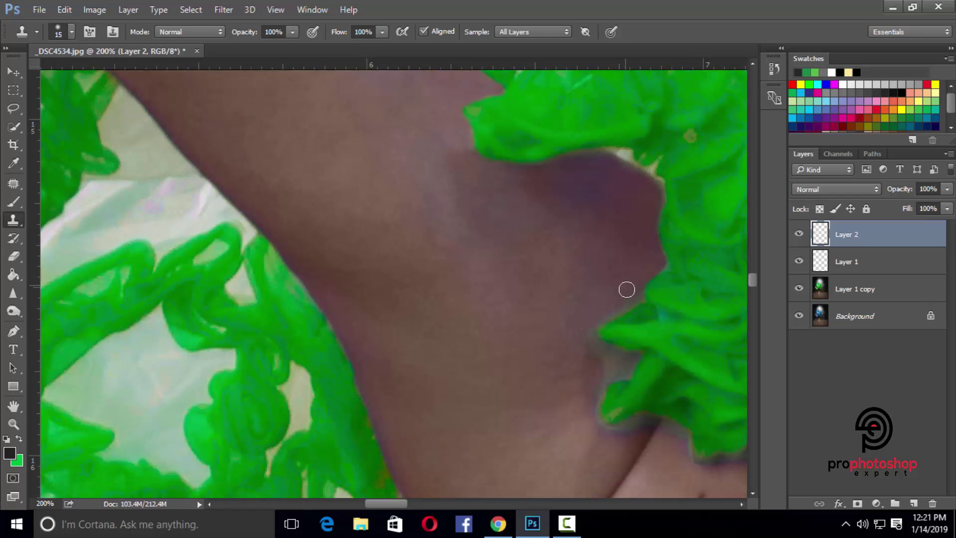
Step: Clone skin over the gray patch between the two ruffle tips near the armpit
{"action": "scroll", "coordinate": [627, 305], "scroll_direction": "down", "scroll_amount": 1}
{"action": "key", "text": "bracketright"}
{"action": "key", "text": "bracketright"}
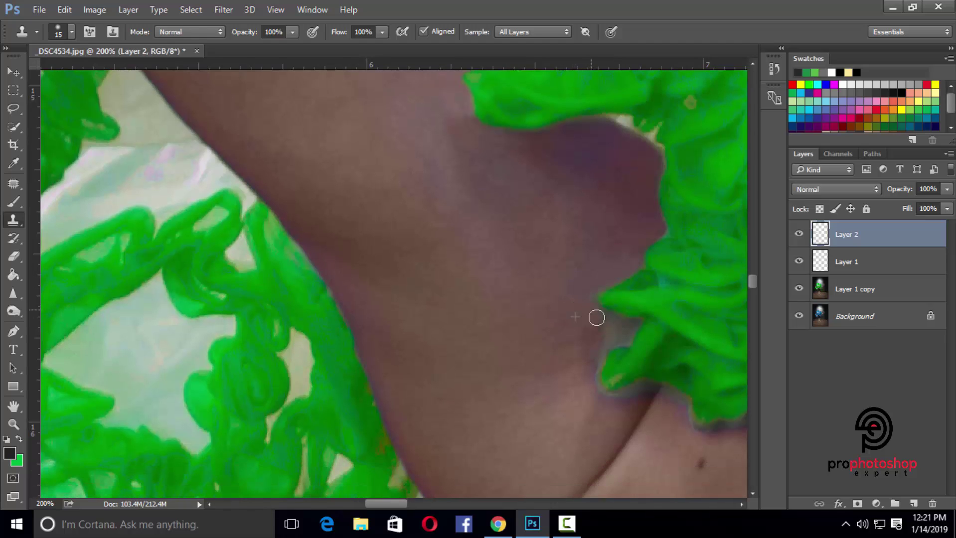
{"action": "key", "text": "bracketleft"}
{"action": "key", "text": "bracketleft"}
{"action": "left_click", "coordinate": [600, 348]}
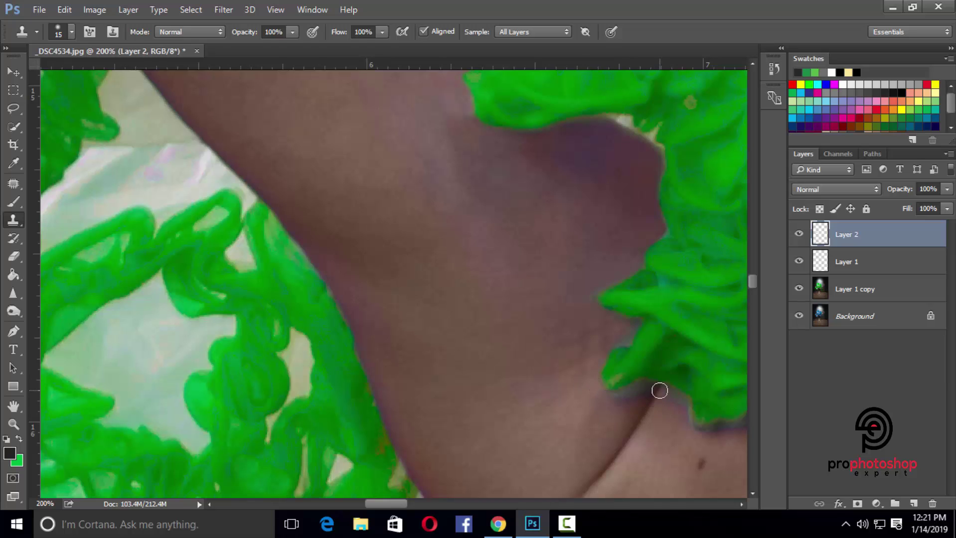
Step: Clone out the bluish shadow fringe beneath the ruffle tips at the armpit crease and shoulder
{"action": "left_click_drag", "start_coordinate": [655, 393], "coordinate": [628, 398]}
{"action": "left_click_drag", "start_coordinate": [397, 504], "coordinate": [409, 504]}
{"action": "scroll", "coordinate": [439, 450], "scroll_direction": "down", "scroll_amount": 2}
{"action": "left_click_drag", "start_coordinate": [504, 392], "coordinate": [565, 381]}
Step: Clone skin over the dark fringe below the ruffles from the shoulder to the first black strap
{"action": "scroll", "coordinate": [426, 488], "scroll_direction": "right", "scroll_amount": 5}
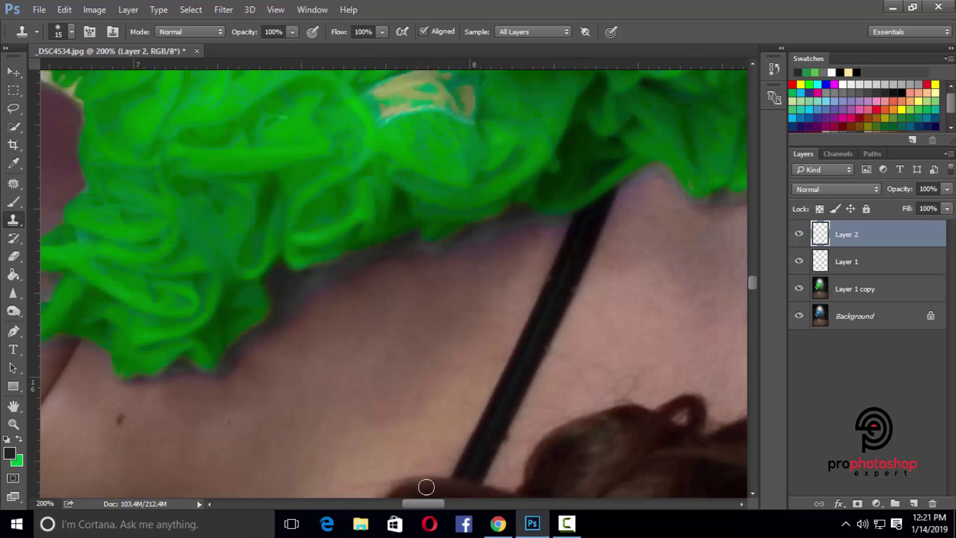
{"action": "mouse_move", "coordinate": [253, 360]}
{"action": "left_mouse_down"}
{"action": "mouse_move", "coordinate": [322, 287]}
{"action": "mouse_move", "coordinate": [407, 255]}
{"action": "mouse_move", "coordinate": [449, 256]}
{"action": "mouse_move", "coordinate": [542, 226]}
{"action": "left_mouse_up"}
{"action": "scroll", "coordinate": [202, 423], "scroll_direction": "up", "scroll_amount": 1}
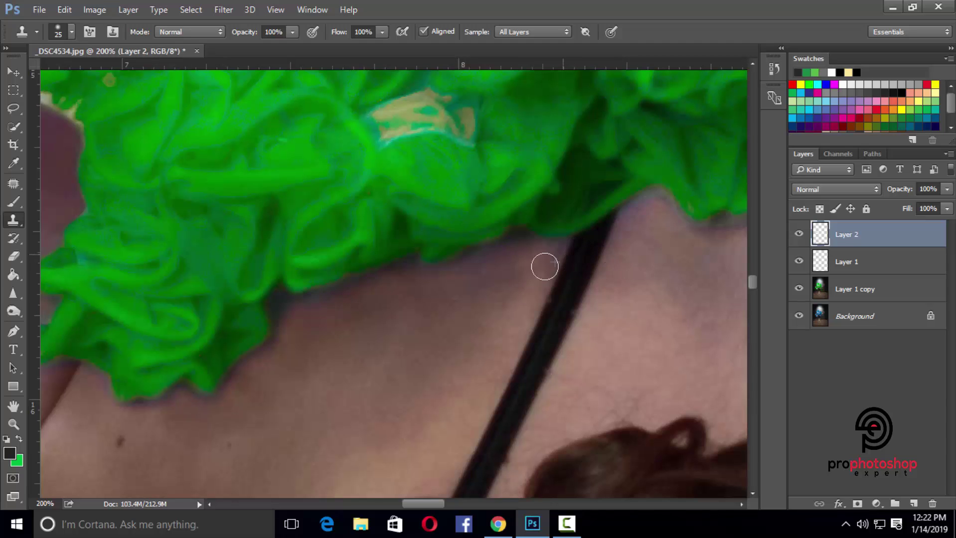
Step: Clean the skin edge along the ruffles between the two black straps with a 9 to 15 px Clone Stamp
{"action": "left_click_drag", "start_coordinate": [674, 222], "coordinate": [345, 225]}
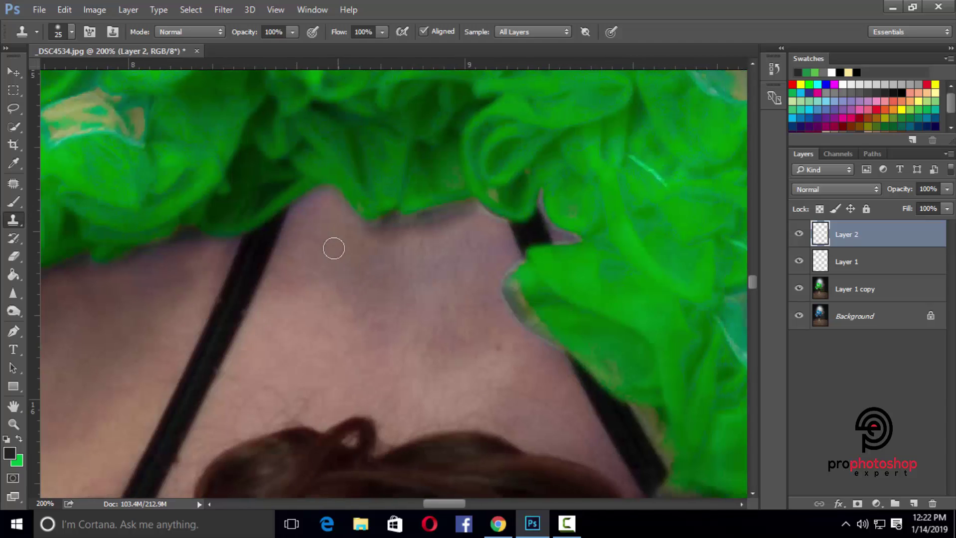
{"action": "key", "text": "bracketleft"}
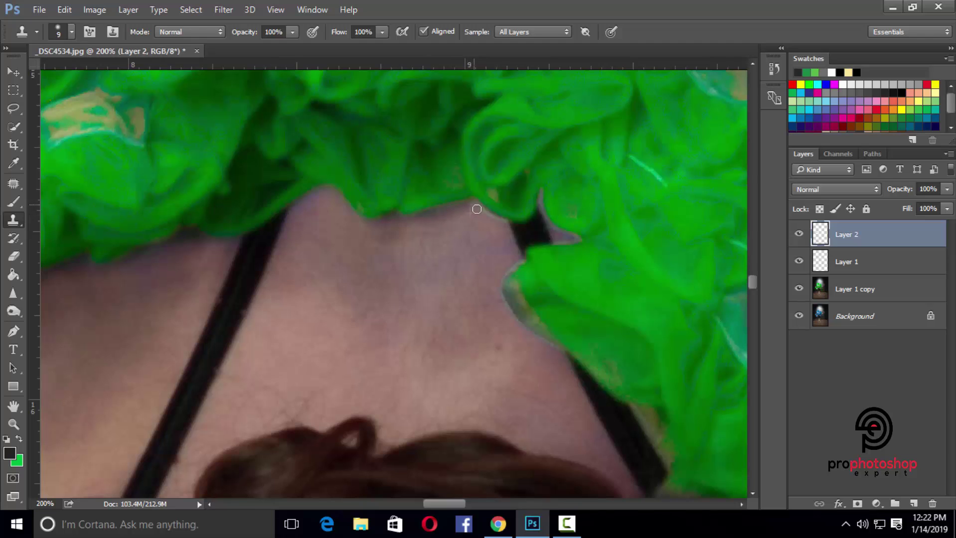
{"action": "scroll", "coordinate": [473, 168], "scroll_direction": "down", "scroll_amount": 2}
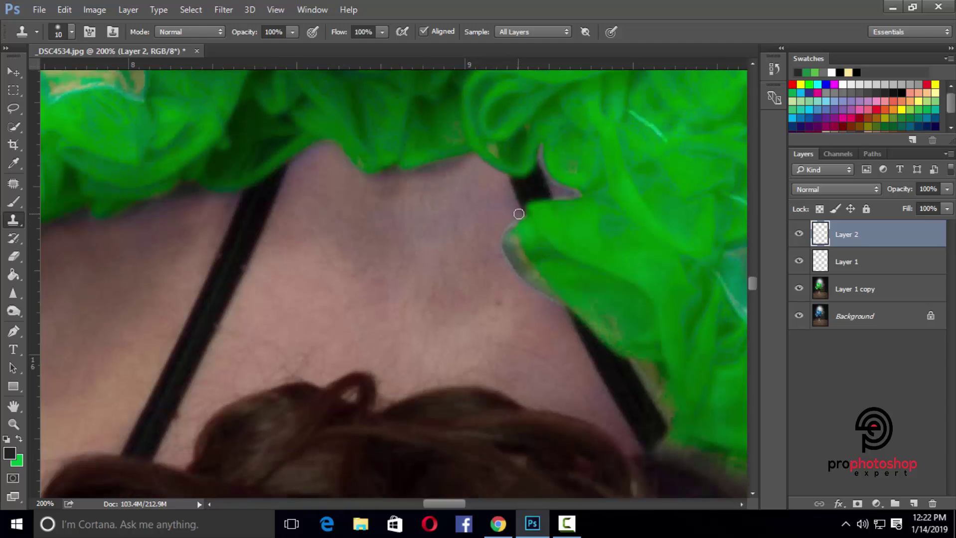
{"action": "key", "text": "bracketright"}
{"action": "scroll", "coordinate": [584, 287], "scroll_direction": "down", "scroll_amount": 2}
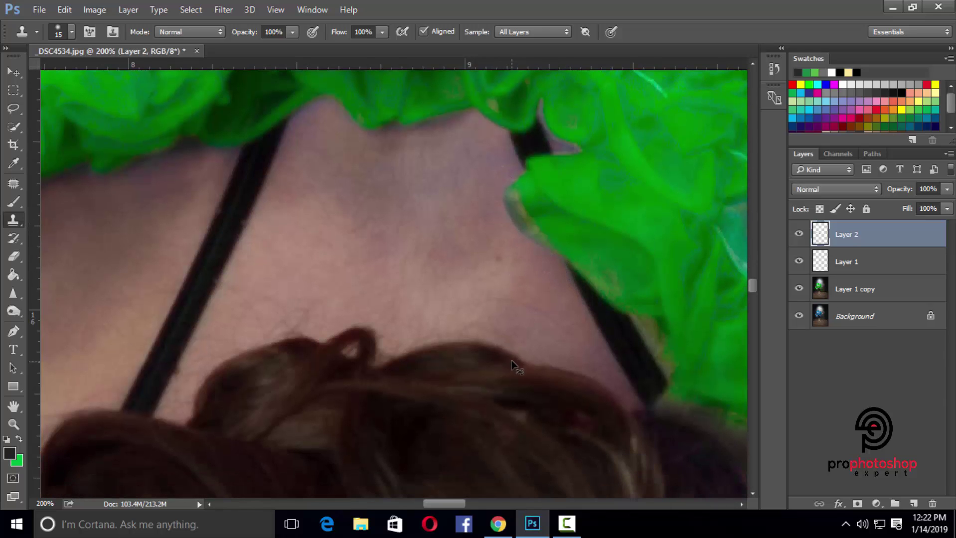
Step: Compare the whole figure with Layer 2 hidden and shown to review the cloned edges
{"action": "key", "text": "ctrl+minus"}
{"action": "key", "text": "ctrl+minus"}
{"action": "scroll", "coordinate": [497, 361], "scroll_direction": "down", "scroll_amount": 3}
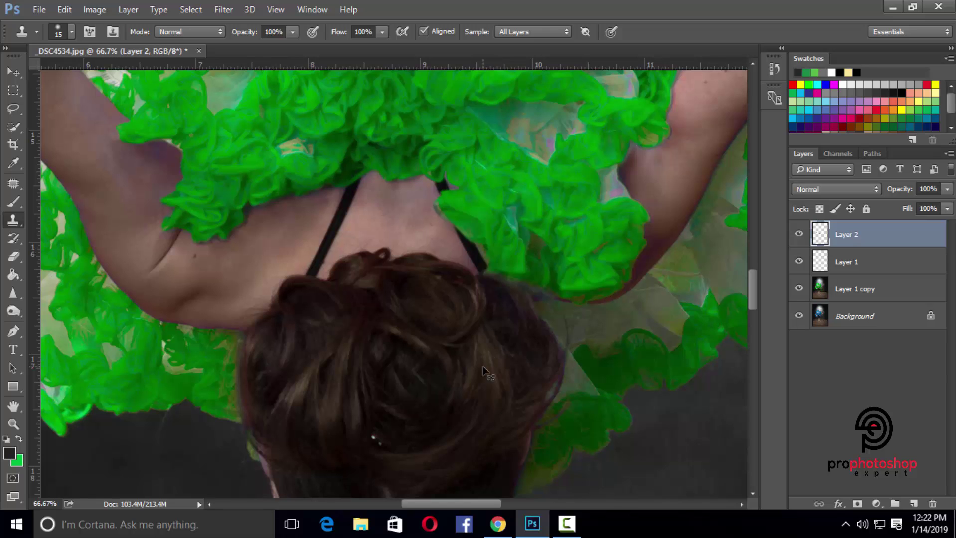
{"action": "scroll", "coordinate": [470, 406], "scroll_direction": "up", "scroll_amount": 1}
{"action": "key", "text": "ctrl+minus"}
{"action": "key", "text": "ctrl+minus"}
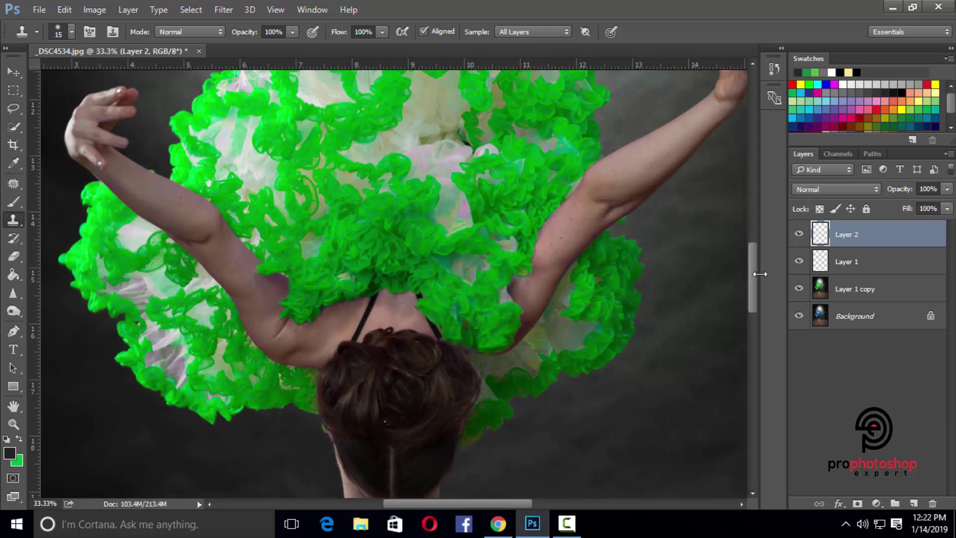
{"action": "key", "text": "ctrl+minus"}
{"action": "left_click", "coordinate": [800, 236]}
{"action": "left_click", "coordinate": [800, 236]}
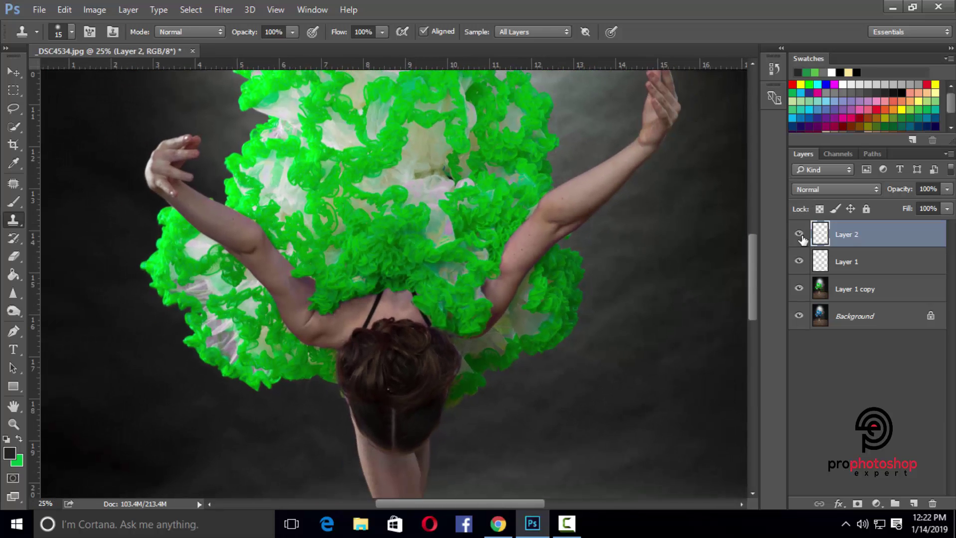
Step: Lower the opacity of Layer 2 to 69% and check the result by toggling its visibility
{"action": "key", "text": "ctrl+plus"}
{"action": "key", "text": "ctrl+plus"}
{"action": "key", "text": "ctrl+plus"}
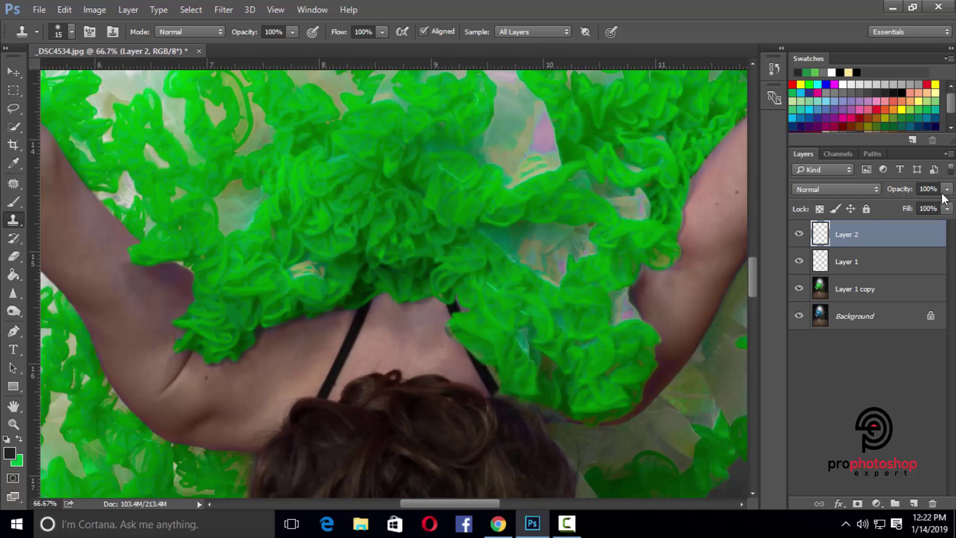
{"action": "left_click", "coordinate": [947, 189]}
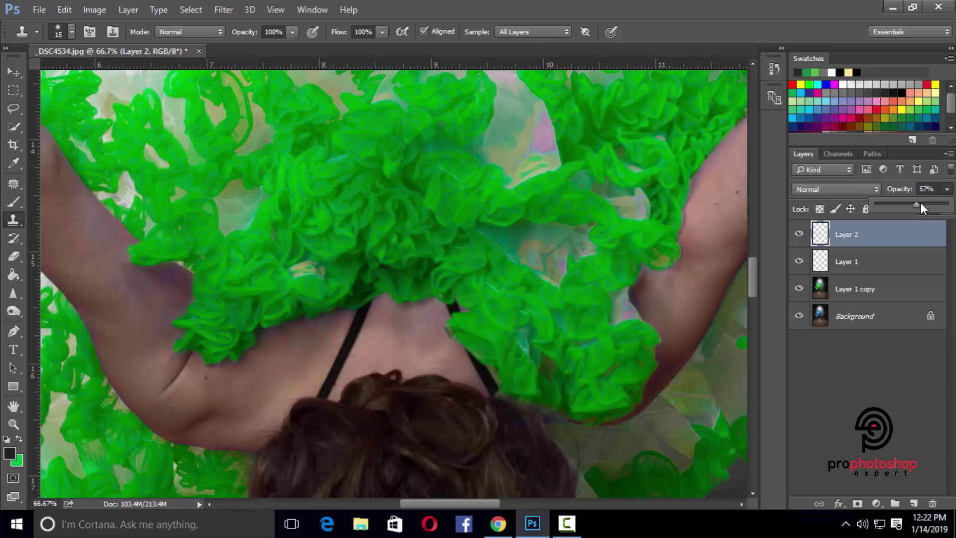
{"action": "left_click", "coordinate": [800, 234]}
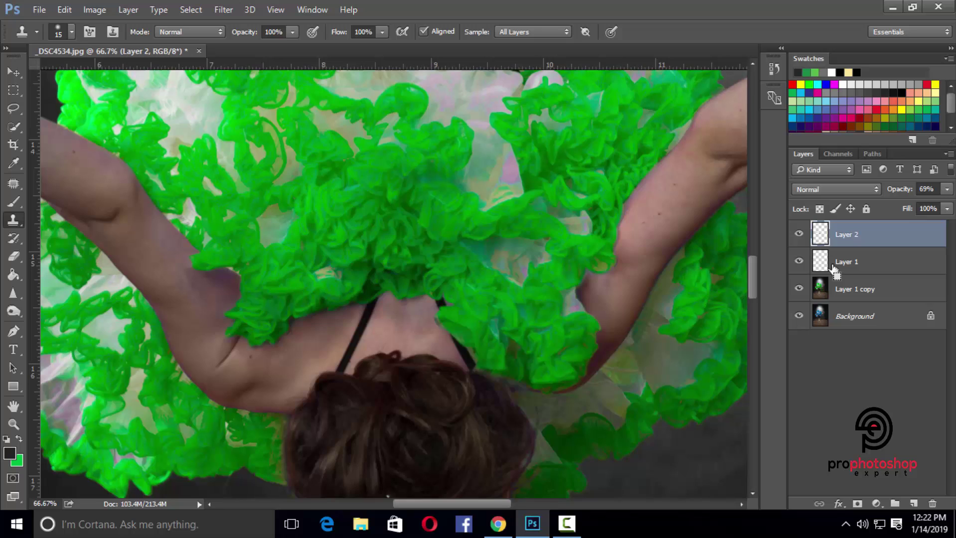
Step: Merge Layer 1 and Layer 2 into a single retouching layer
{"action": "key", "text": "ctrl+minus"}
{"action": "key", "text": "ctrl+minus"}
{"action": "key", "text": "ctrl+minus"}
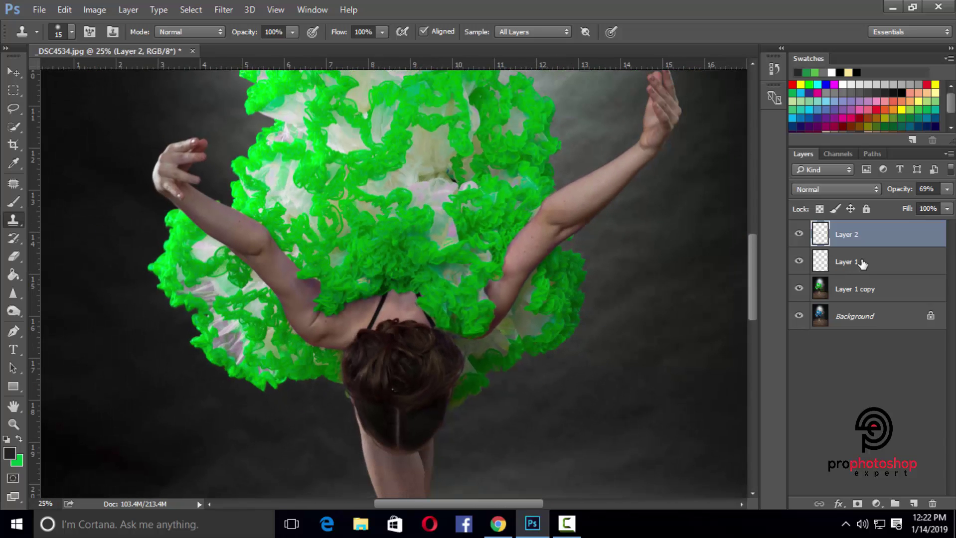
{"action": "left_click", "coordinate": [853, 264], "text": "ctrl"}
{"action": "right_click", "coordinate": [853, 264]}
{"action": "left_click", "coordinate": [630, 466]}
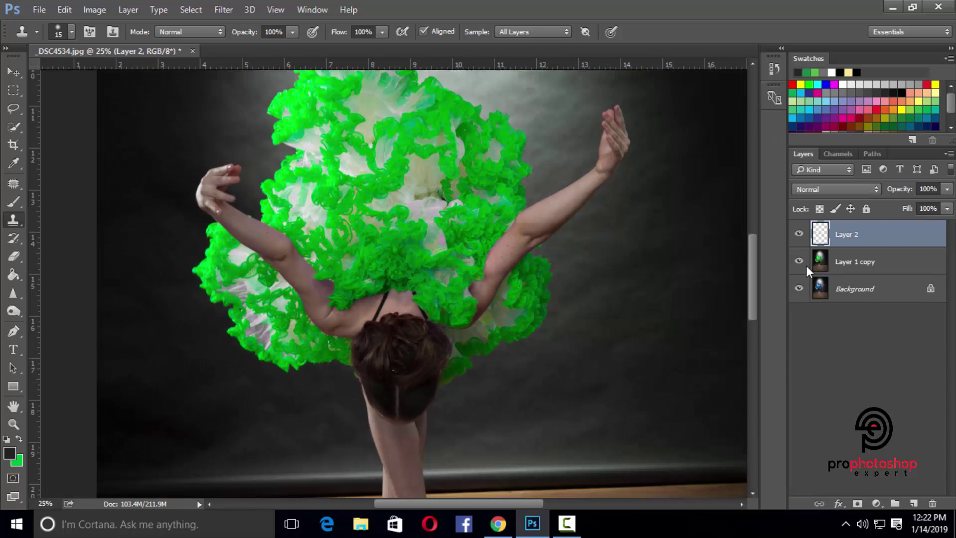
Step: Merge Layer 2 with Layer 1 copy, and compare the result with the original by toggling the merged layer's visibility
{"action": "key", "text": "ctrl+minus"}
{"action": "key", "text": "ctrl+minus"}
{"action": "left_click", "coordinate": [865, 262], "text": "ctrl"}
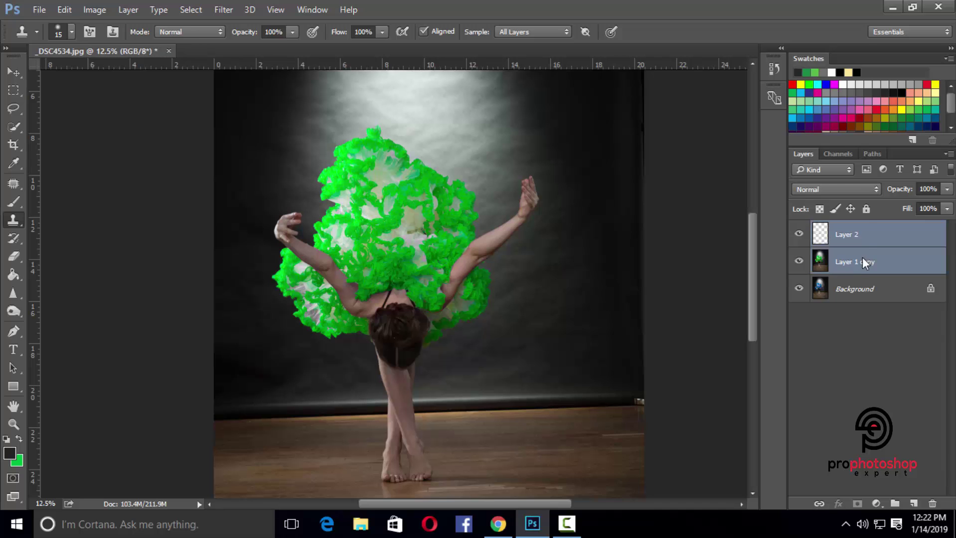
{"action": "right_click", "coordinate": [863, 259]}
{"action": "left_click", "coordinate": [638, 467]}
{"action": "left_click", "coordinate": [800, 234]}
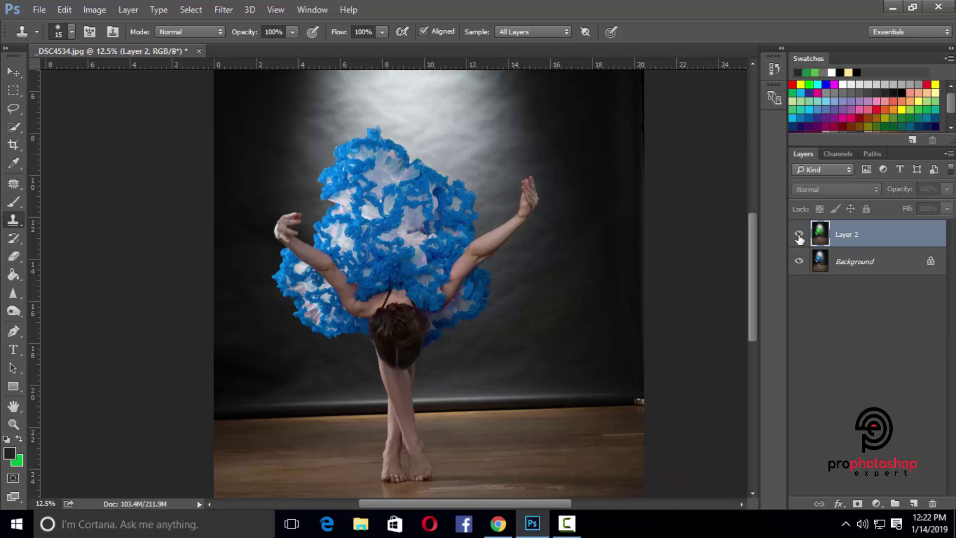
{"action": "left_click", "coordinate": [800, 234]}
Step: Stamp all visible layers into a new top layer and convert it to a Smart Object
{"action": "key", "text": "ctrl+minus"}
{"action": "key", "text": "ctrl+minus"}
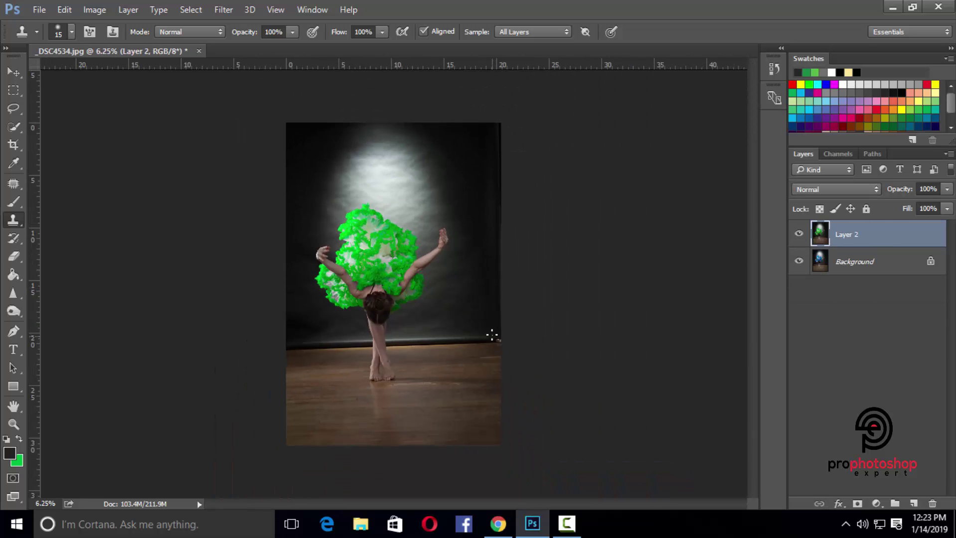
{"action": "key", "text": "ctrl+shift+alt+e"}
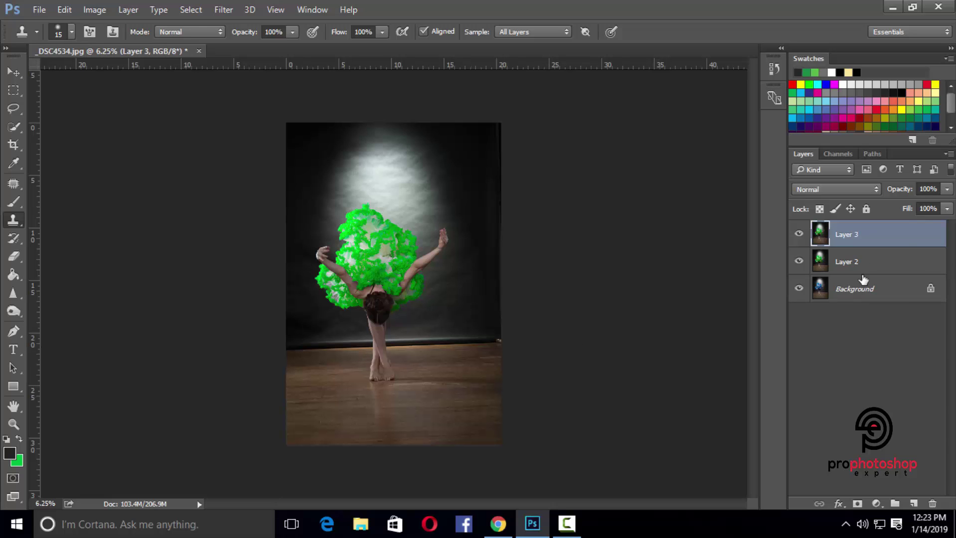
{"action": "right_click", "coordinate": [902, 241]}
{"action": "left_click", "coordinate": [694, 237]}
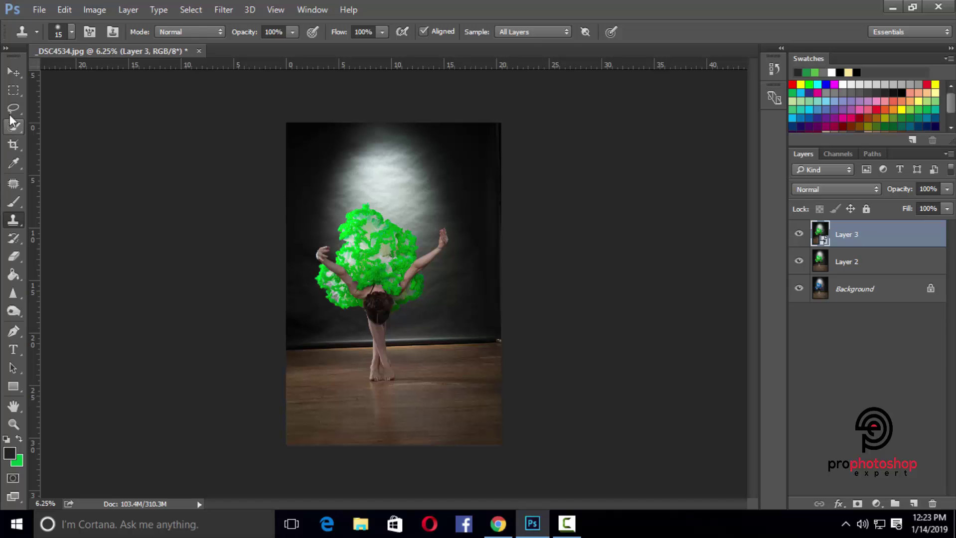
Step: Check the floor line against a rectangular selection, and rotate Layer 3 clockwise by about 0.96° to level it
{"action": "left_click", "coordinate": [14, 90]}
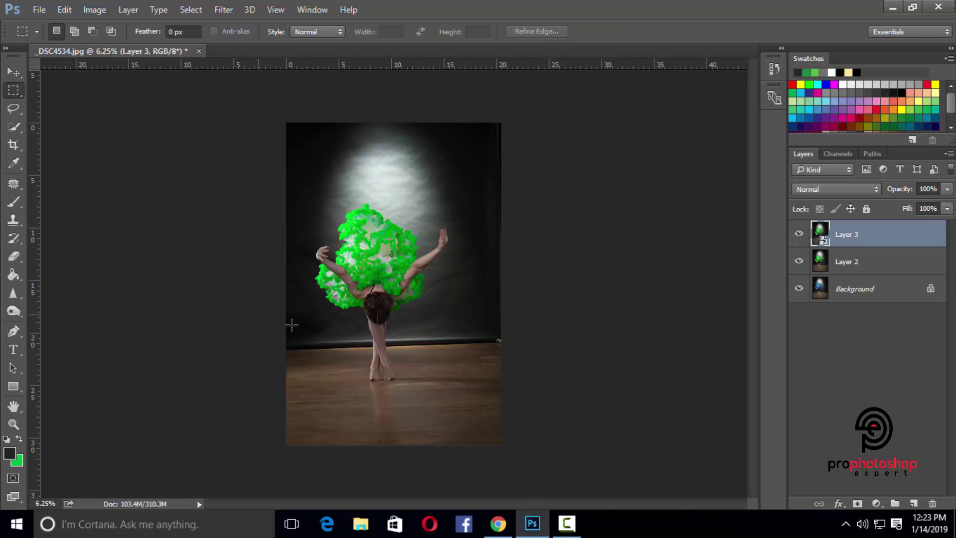
{"action": "left_click_drag", "start_coordinate": [289, 317], "coordinate": [518, 336]}
{"action": "left_click", "coordinate": [203, 380]}
{"action": "key", "text": "ctrl+t"}
{"action": "left_click_drag", "start_coordinate": [656, 311], "coordinate": [652, 312]}
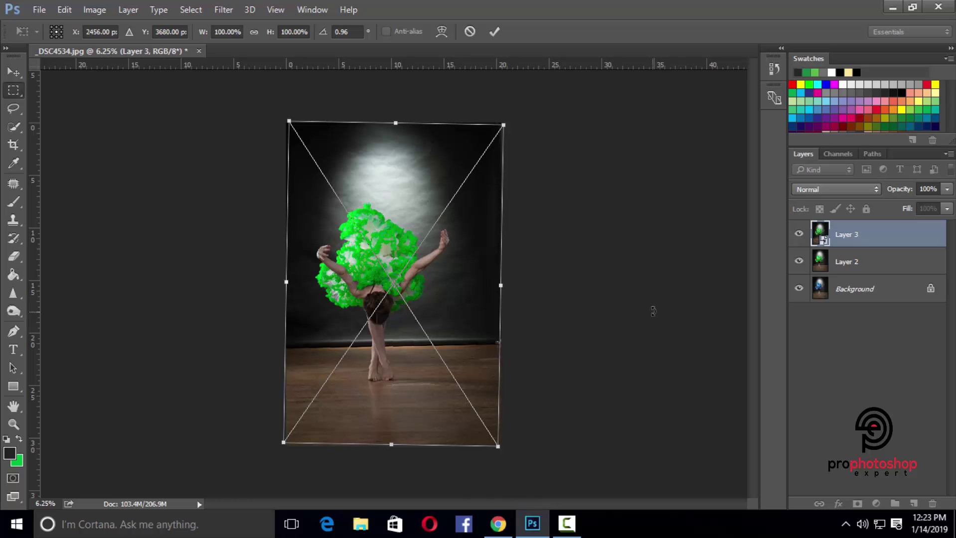
{"action": "key", "text": "Return"}
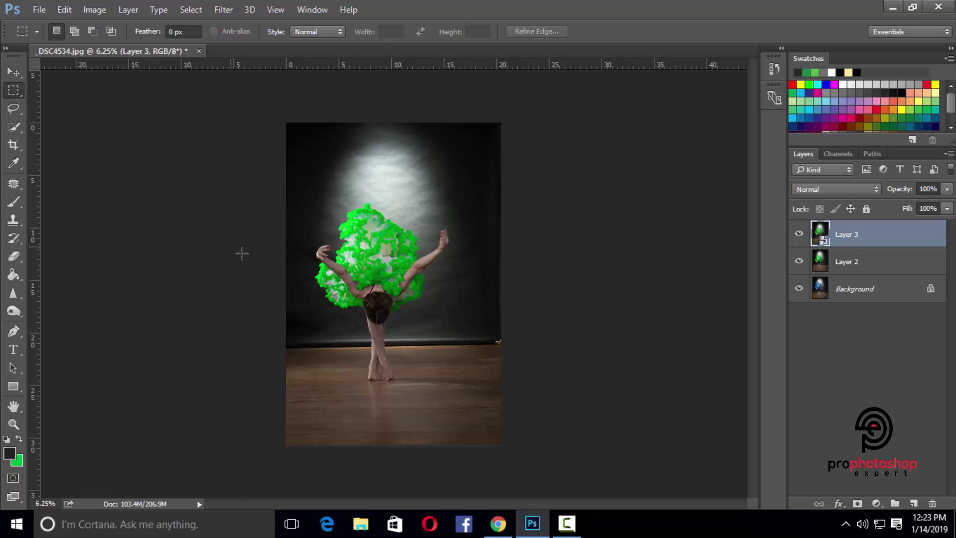
Step: Recheck the floor line with a rectangular selection and refine the rotation of Layer 3 to 1.20°
{"action": "left_click_drag", "start_coordinate": [242, 247], "coordinate": [610, 343]}
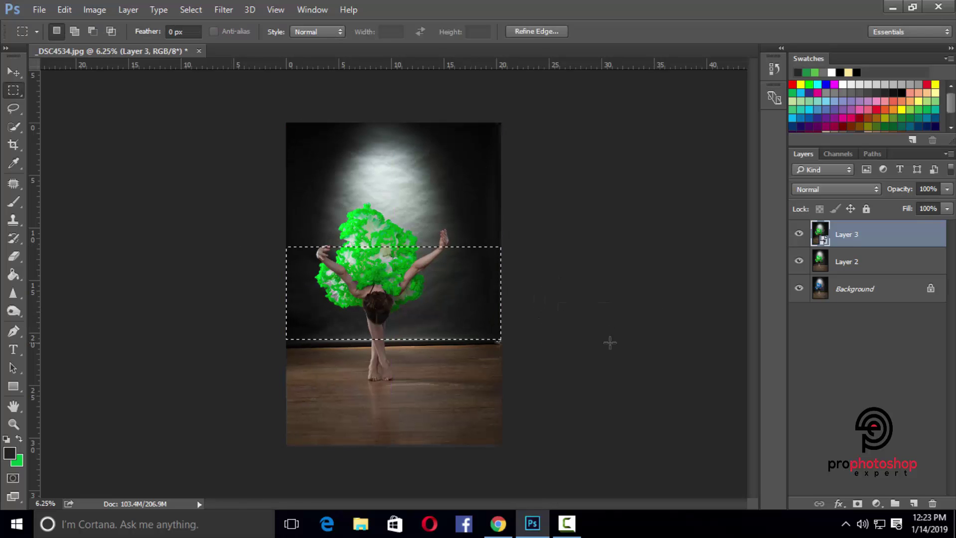
{"action": "key", "text": "ctrl+d"}
{"action": "key", "text": "ctrl+t"}
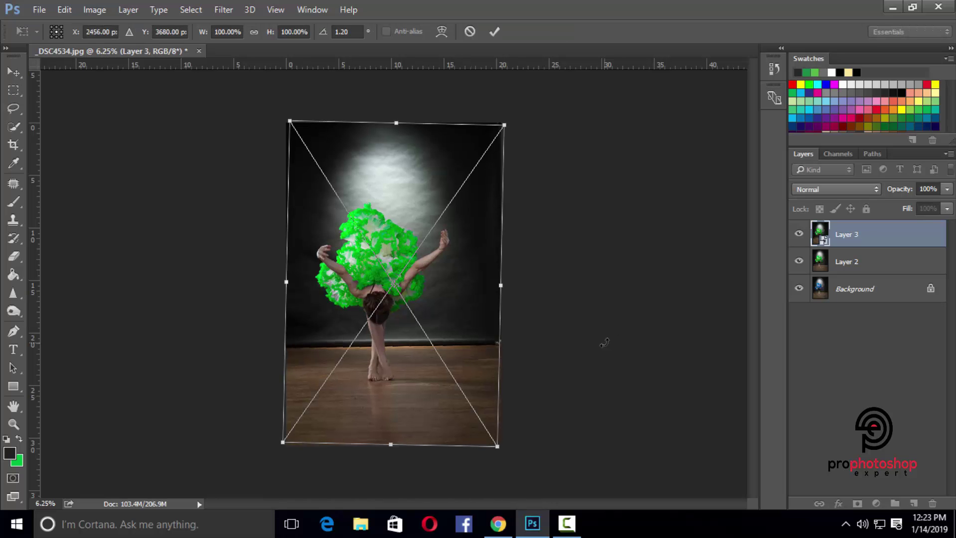
{"action": "key", "text": "Return"}
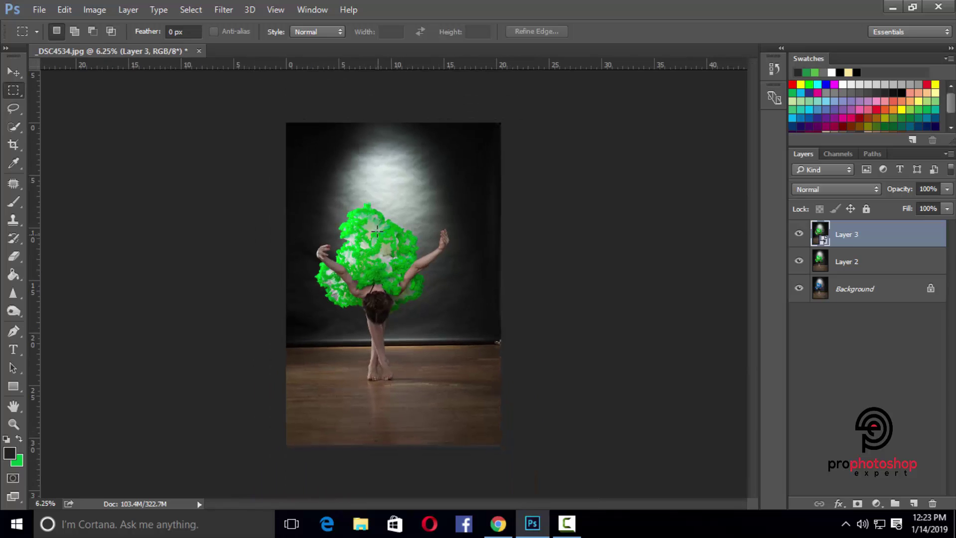
Step: Hide Layer 2 and the Background, and crop the image to a rectangular selection just inside the transparent edges
{"action": "left_click", "coordinate": [798, 289]}
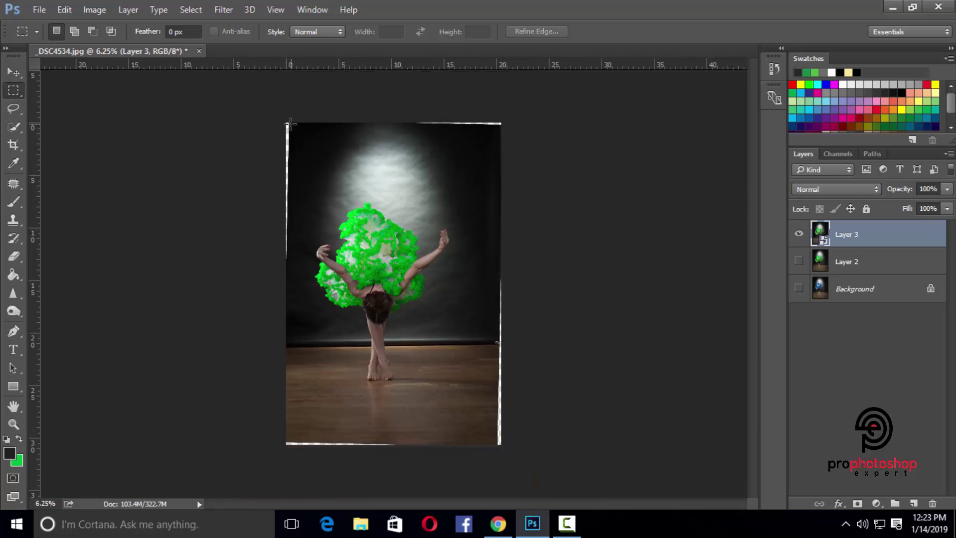
{"action": "left_click_drag", "start_coordinate": [290, 126], "coordinate": [497, 442]}
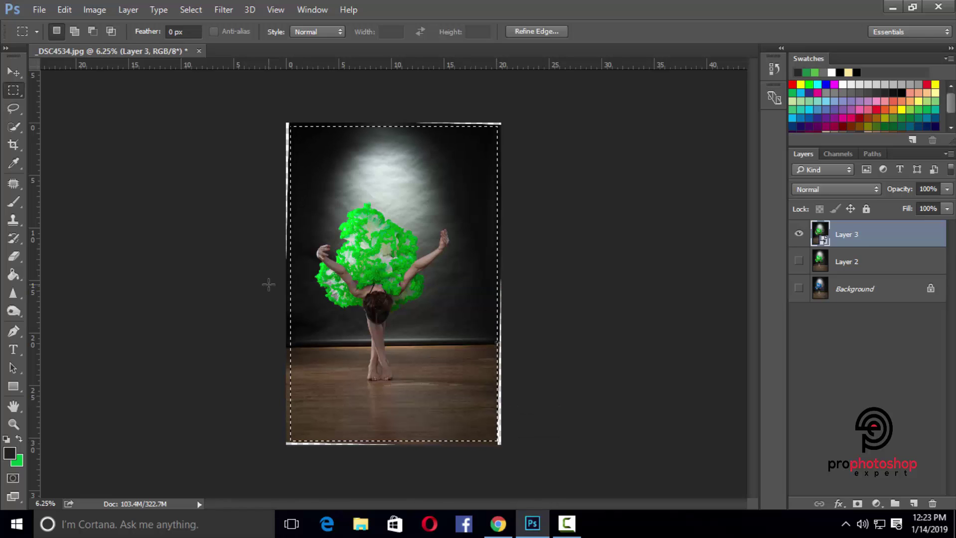
{"action": "left_click", "coordinate": [95, 10]}
{"action": "left_click", "coordinate": [110, 164]}
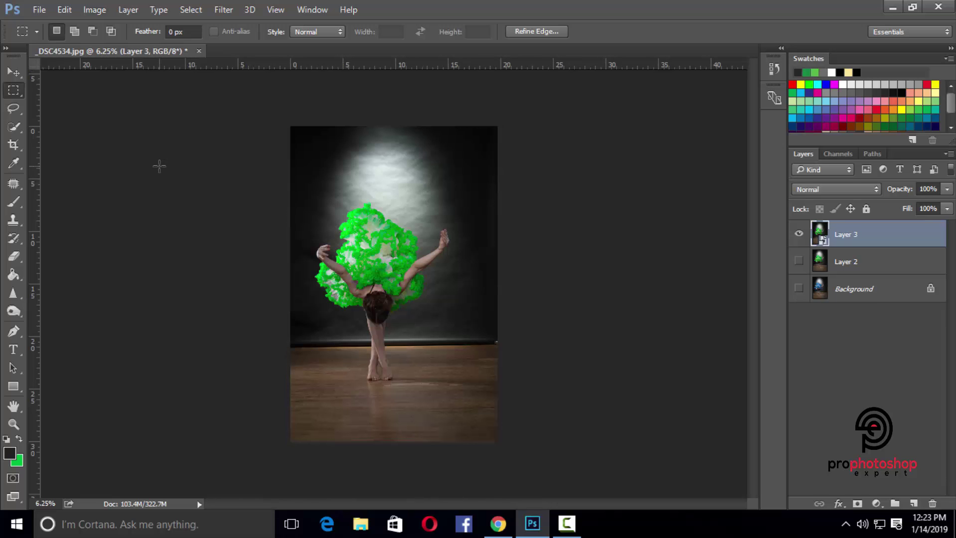
{"action": "left_click", "coordinate": [14, 425]}
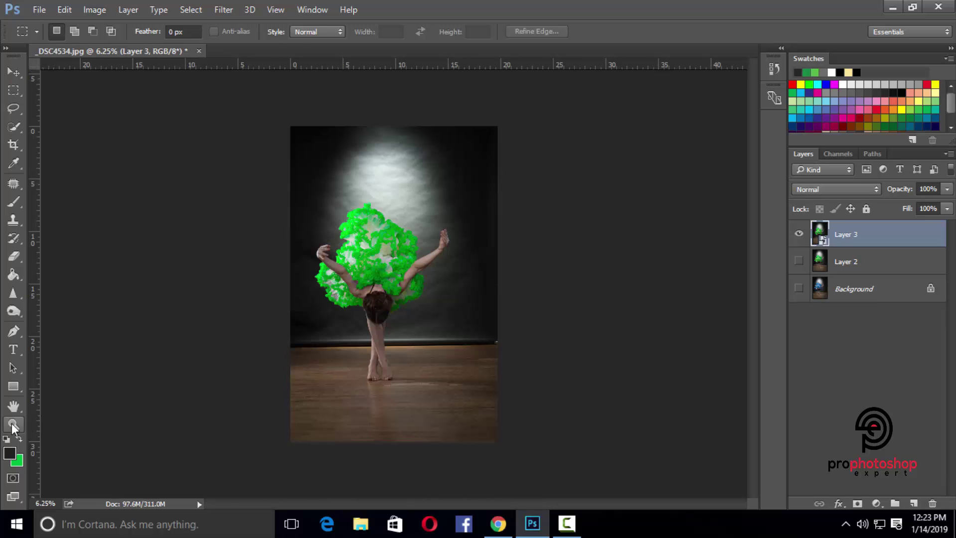
{"action": "left_click", "coordinate": [483, 364]}
{"action": "key", "text": "ctrl+minus"}
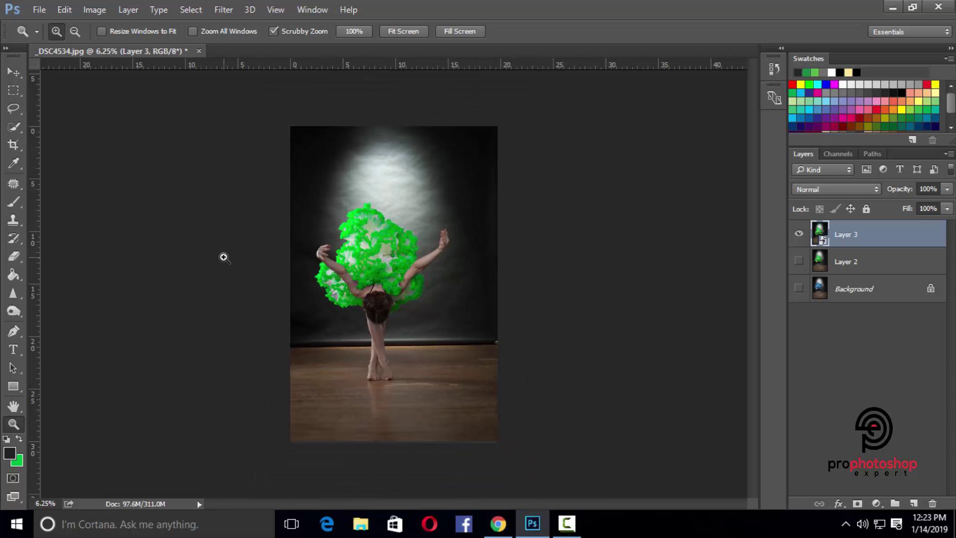
{"action": "left_click", "coordinate": [14, 90]}
{"action": "left_click_drag", "start_coordinate": [290, 128], "coordinate": [316, 445]}
{"action": "left_click", "coordinate": [678, 315]}
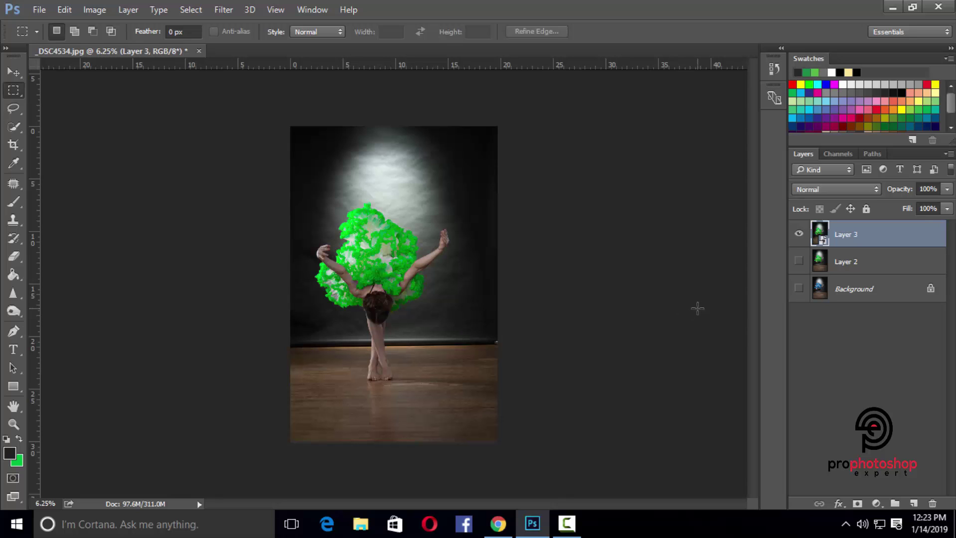
Step: Extend the canvas beyond the photo's left edge with the Crop tool, and copy the full-height strip beside the dancer to a new layer
{"action": "left_click", "coordinate": [14, 145]}
{"action": "left_click_drag", "start_coordinate": [294, 285], "coordinate": [274, 289]}
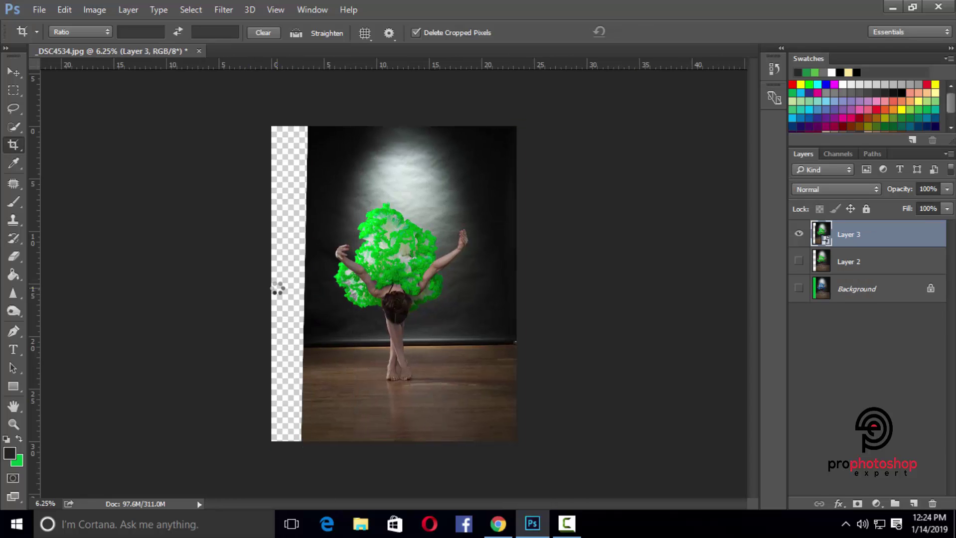
{"action": "left_click", "coordinate": [14, 91]}
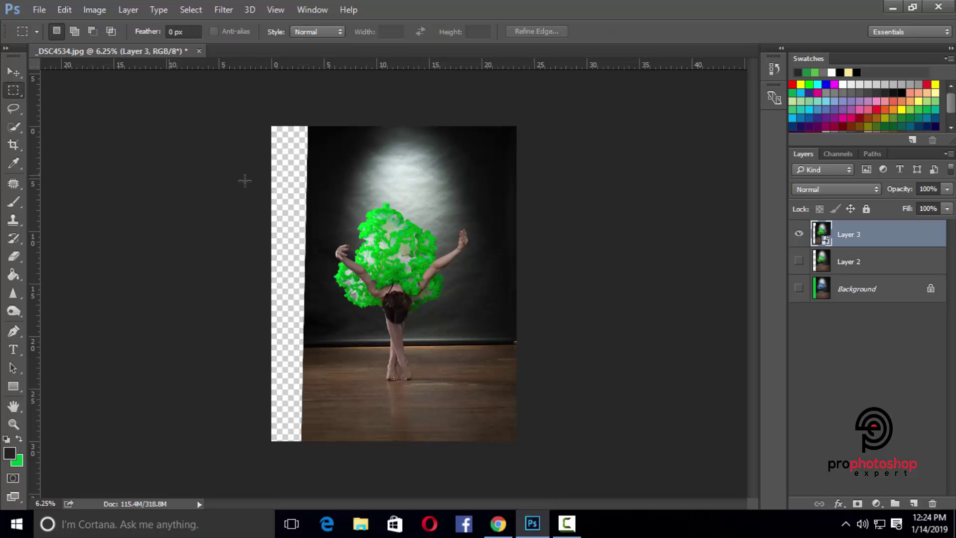
{"action": "left_click_drag", "start_coordinate": [218, 109], "coordinate": [332, 484]}
{"action": "left_click_drag", "start_coordinate": [333, 484], "coordinate": [333, 481]}
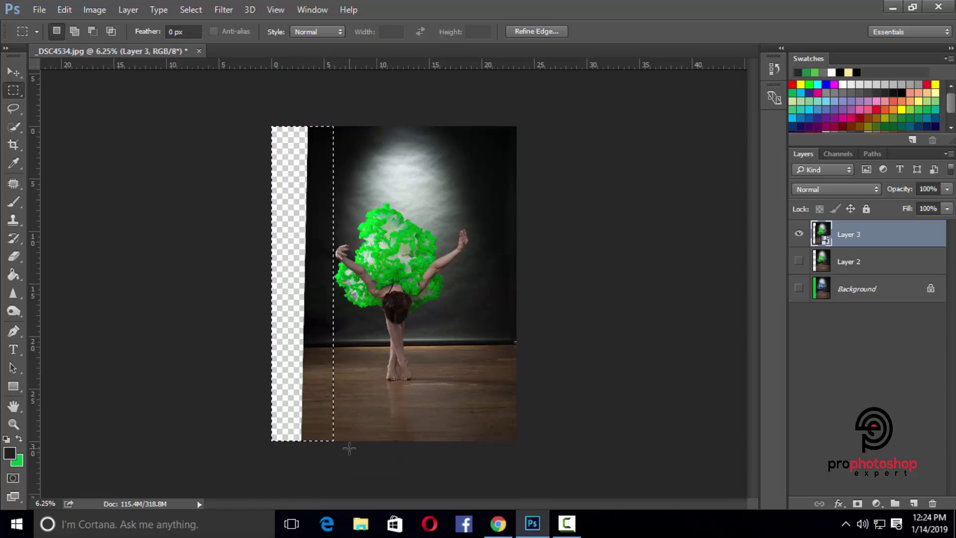
{"action": "key", "text": "ctrl+j"}
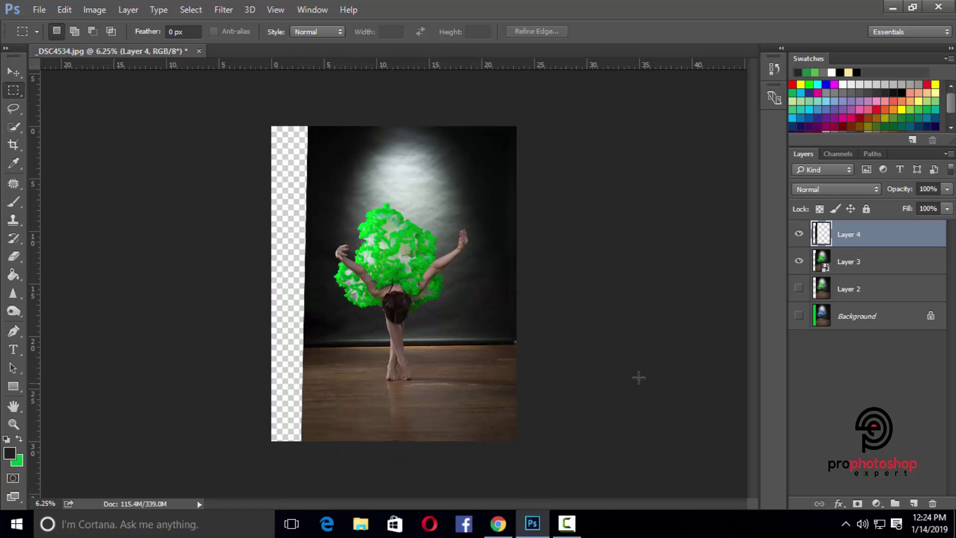
Step: Convert Layer 4 to a Smart Object and stretch its width to about 250.61% to cover the transparent strip
{"action": "right_click", "coordinate": [876, 242]}
{"action": "left_click", "coordinate": [648, 234]}
{"action": "key", "text": "ctrl+t"}
{"action": "left_click_drag", "start_coordinate": [298, 284], "coordinate": [253, 284]}
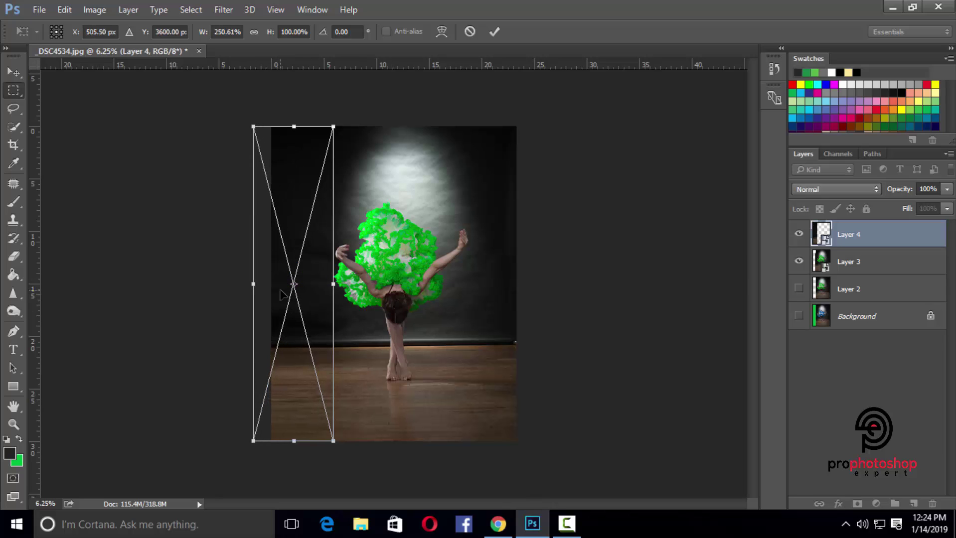
{"action": "key", "text": "Return"}
Step: Examine the extended floor and backdrop on the photo's left side, comparing them with Layer 4 hidden and shown
{"action": "key", "text": "ctrl+plus"}
{"action": "key", "text": "ctrl+plus"}
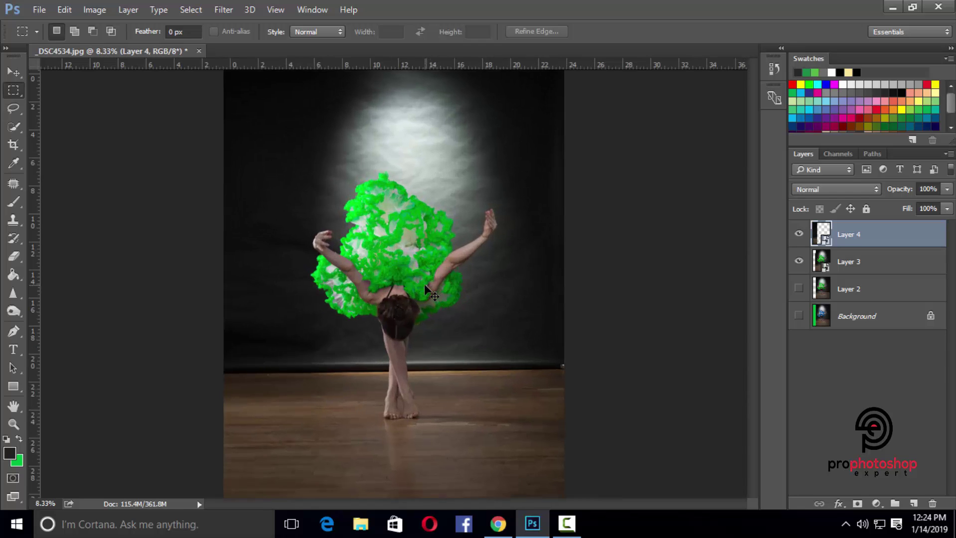
{"action": "key", "text": "ctrl+minus"}
{"action": "key", "text": "ctrl+minus"}
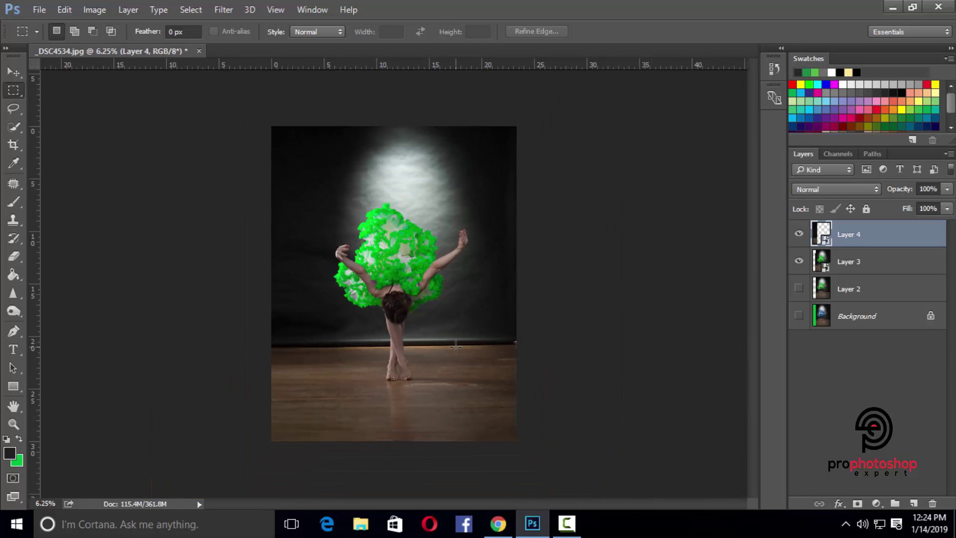
{"action": "left_click", "coordinate": [13, 424]}
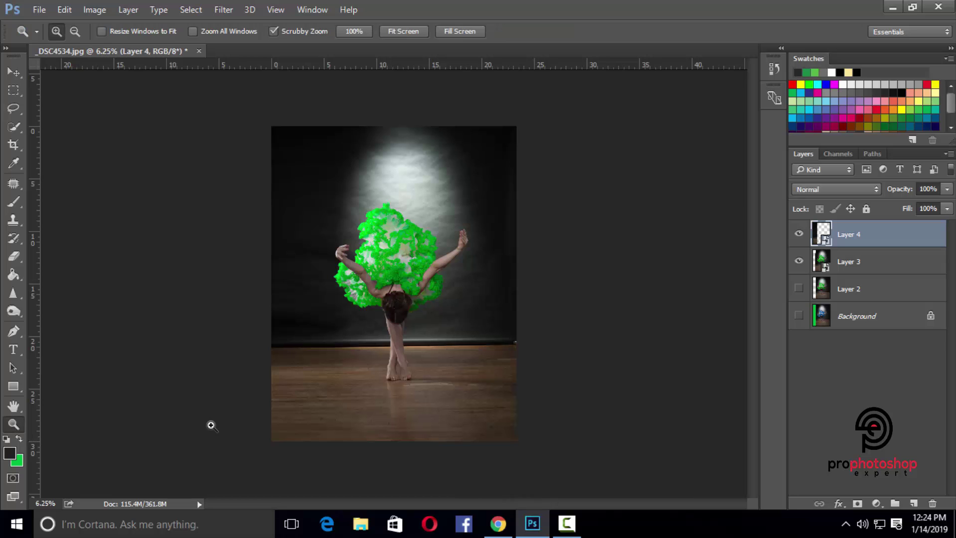
{"action": "left_click_drag", "start_coordinate": [328, 397], "coordinate": [331, 394]}
{"action": "scroll", "coordinate": [330, 395], "scroll_direction": "down", "scroll_amount": 3}
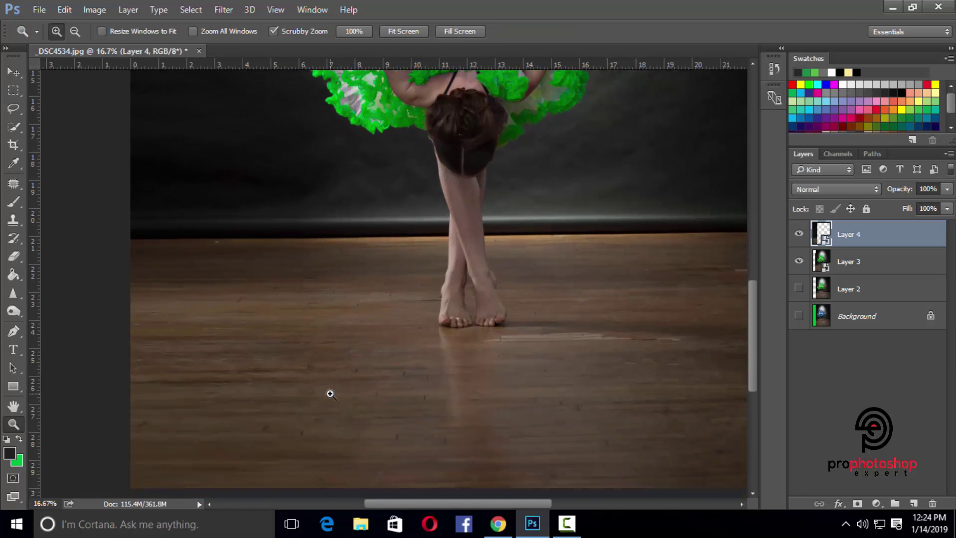
{"action": "scroll", "coordinate": [329, 393], "scroll_direction": "down", "scroll_amount": 3}
{"action": "left_click", "coordinate": [799, 235]}
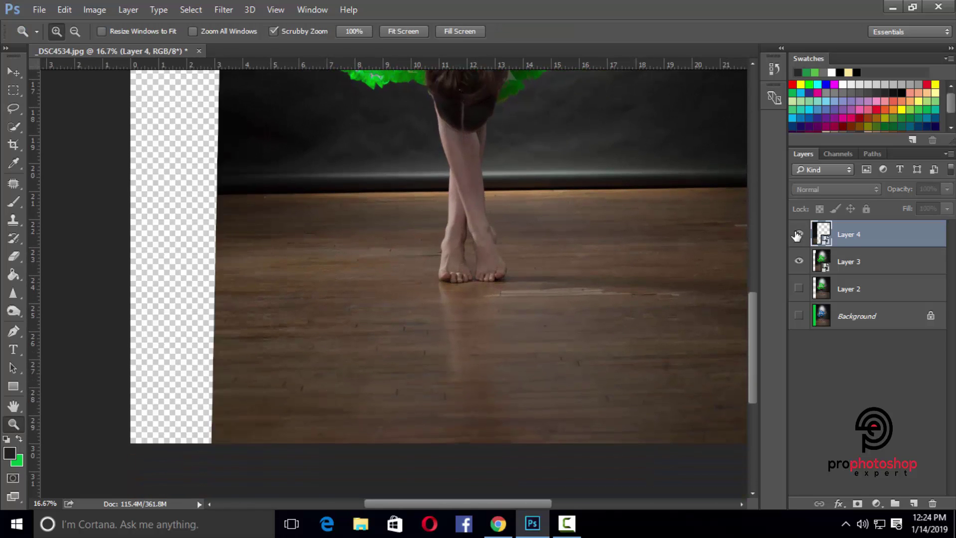
{"action": "left_click", "coordinate": [799, 235]}
{"action": "left_click", "coordinate": [799, 235]}
{"action": "left_click", "coordinate": [799, 235]}
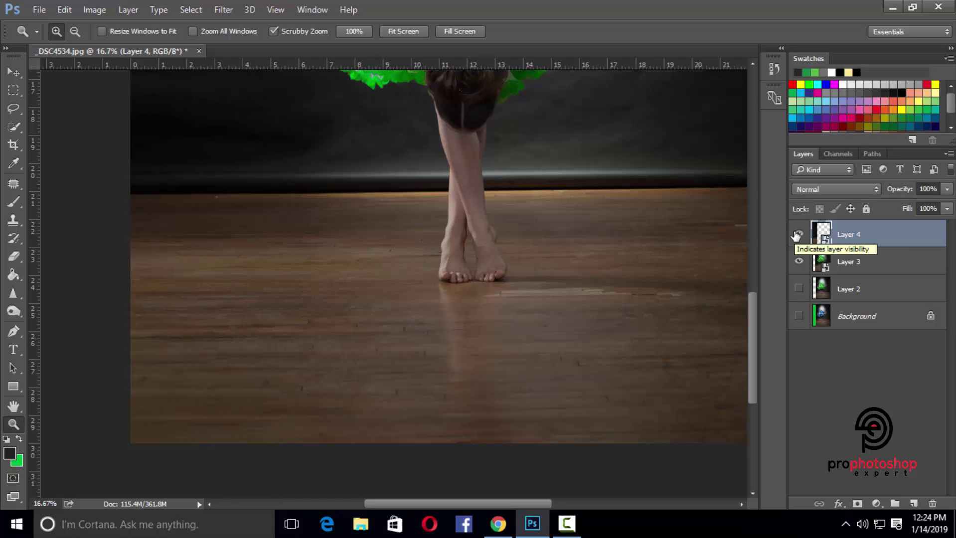
Step: Merge Layer 4 and Layer 3 into a single layer
{"action": "key", "text": "ctrl+minus"}
{"action": "key", "text": "ctrl+minus"}
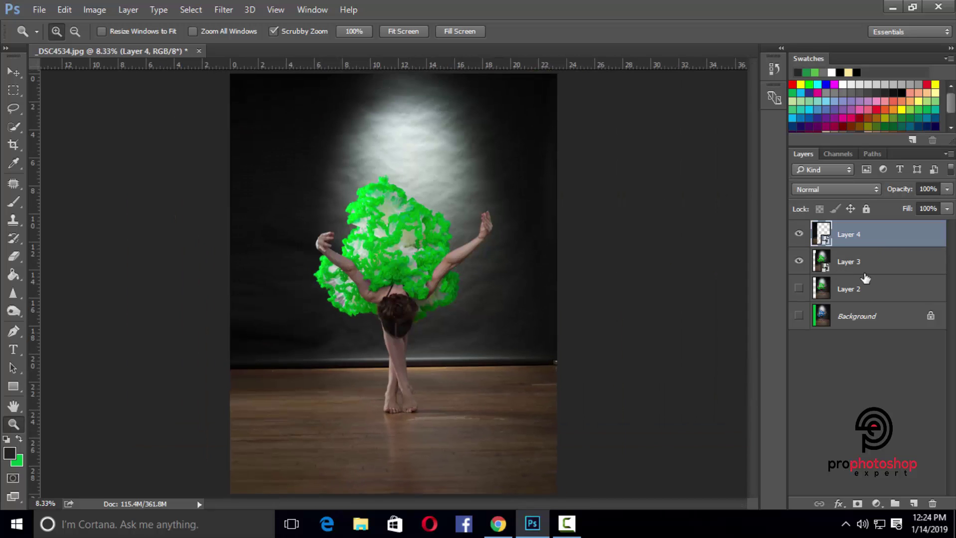
{"action": "left_click", "coordinate": [877, 263], "text": "ctrl"}
{"action": "right_click", "coordinate": [877, 262]}
{"action": "left_click", "coordinate": [611, 486]}
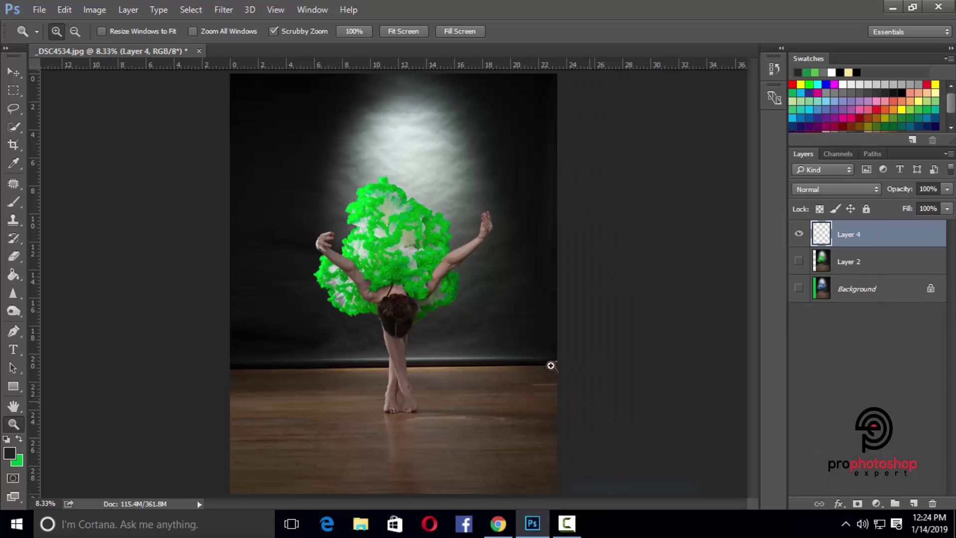
Step: Copy a small patch at the right end of the floor line to a new layer and convert it to a Smart Object
{"action": "left_click", "coordinate": [14, 91]}
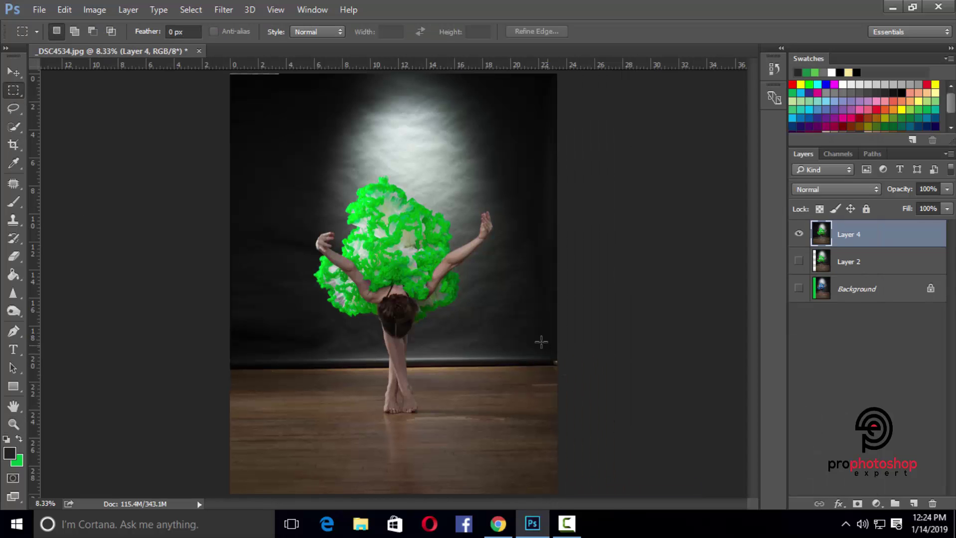
{"action": "left_click_drag", "start_coordinate": [522, 331], "coordinate": [605, 373]}
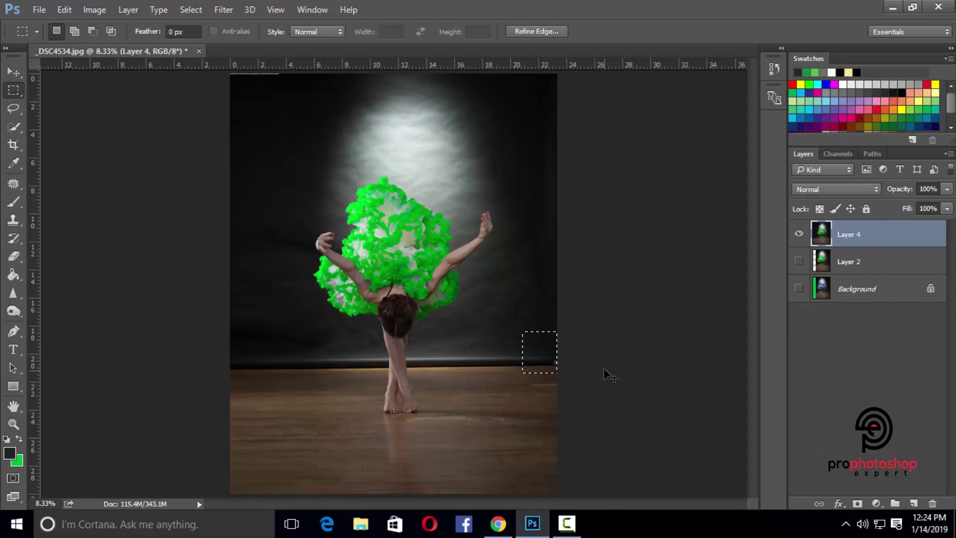
{"action": "key", "text": "ctrl+j"}
{"action": "right_click", "coordinate": [898, 243]}
{"action": "left_click", "coordinate": [683, 237]}
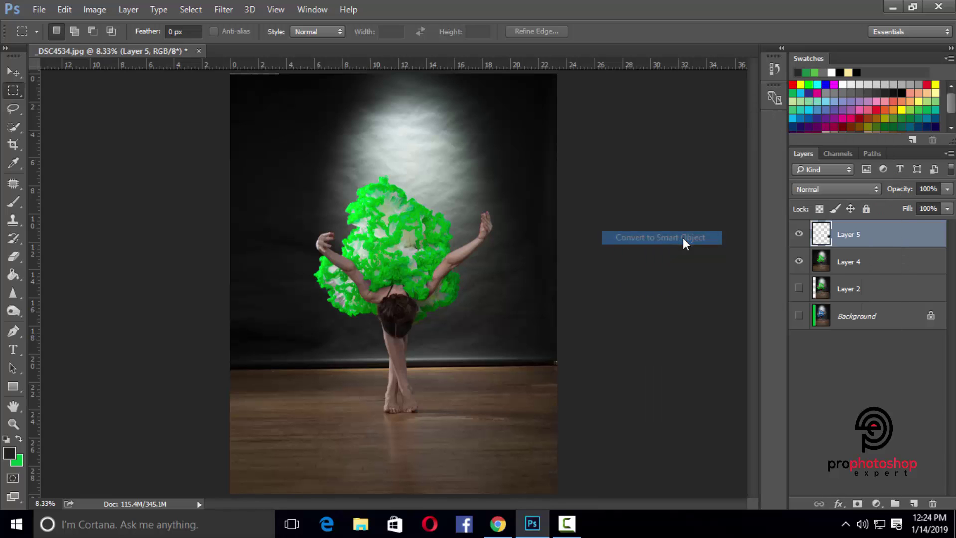
Step: Shift the Layer 5 patch slightly right to about X 5354 px to cover the spot at the photo's right edge
{"action": "key", "text": "ctrl+t"}
{"action": "key", "text": "Right"}
{"action": "key", "text": "Right"}
{"action": "key", "text": "Right"}
{"action": "key", "text": "Right"}
{"action": "key", "text": "Right"}
{"action": "key", "text": "Right"}
{"action": "key", "text": "Right"}
{"action": "key", "text": "Right"}
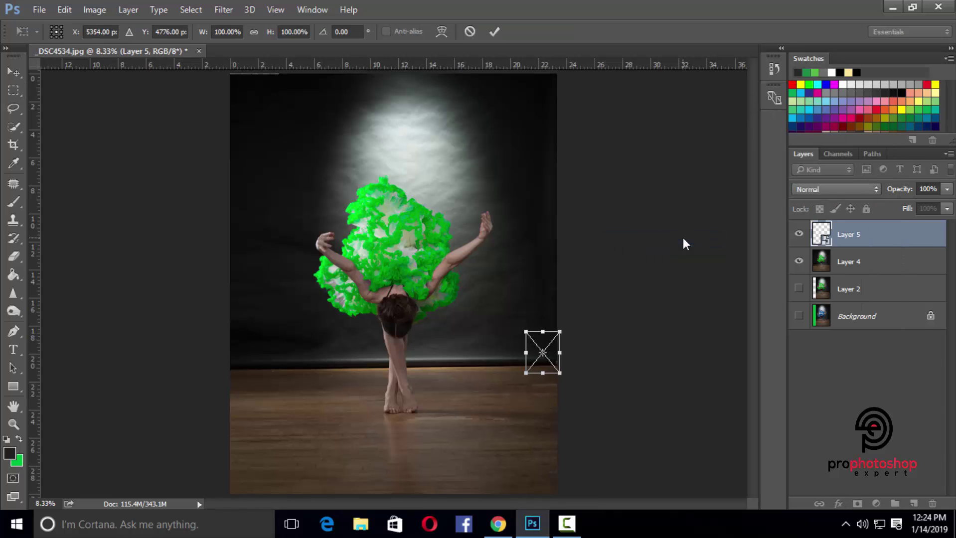
{"action": "key", "text": "Return"}
{"action": "key", "text": "ctrl+plus"}
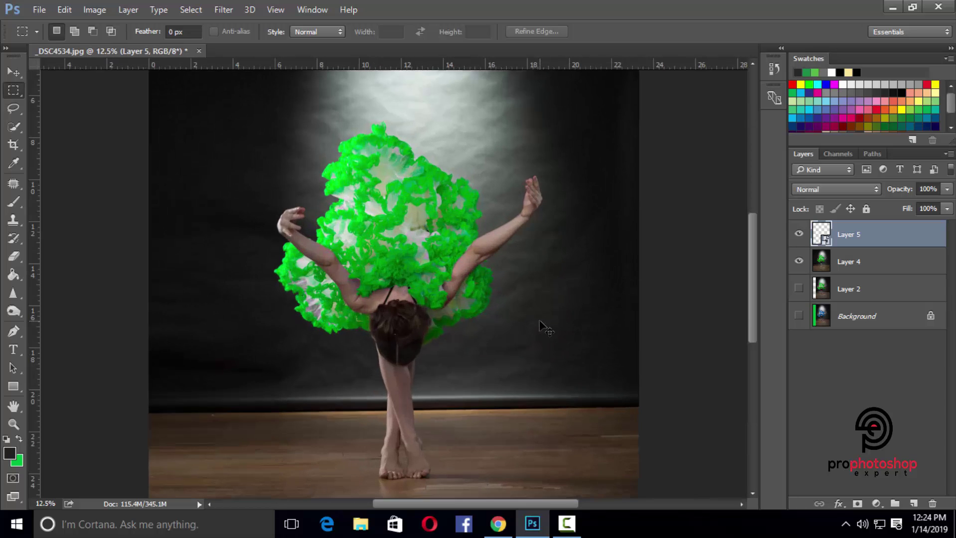
Step: Rasterize the Layer 5 Smart Object patch at the photo's right edge
{"action": "scroll", "coordinate": [537, 319], "scroll_direction": "down", "scroll_amount": 2}
{"action": "scroll", "coordinate": [537, 319], "scroll_direction": "down", "scroll_amount": 1}
{"action": "left_click_drag", "start_coordinate": [493, 503], "coordinate": [524, 503]}
{"action": "key", "text": "ctrl+plus"}
{"action": "right_click", "coordinate": [908, 234]}
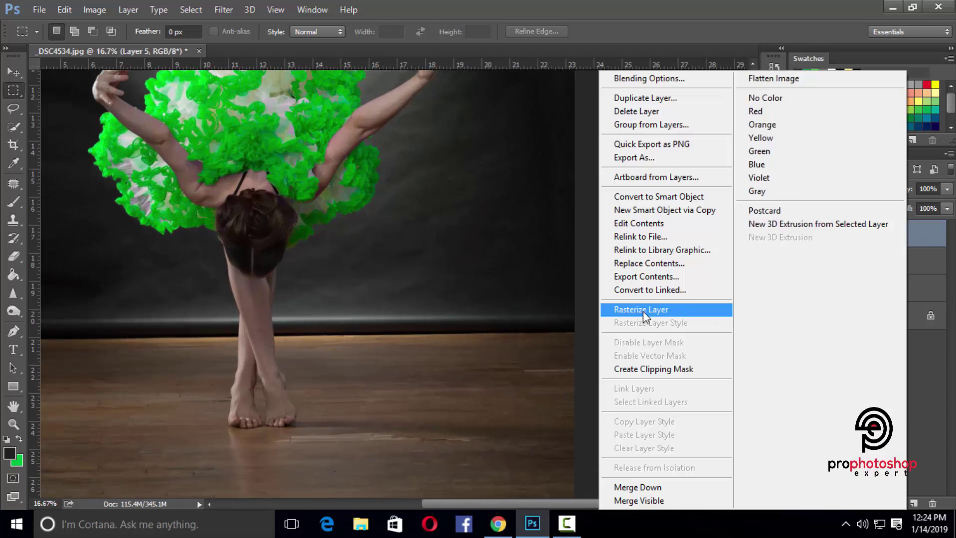
{"action": "left_click", "coordinate": [671, 313]}
Step: Set up the Eraser tool with a 400 px brush for the Layer 5 patch at the floor line
{"action": "key", "text": "ctrl+plus"}
{"action": "scroll", "coordinate": [683, 311], "scroll_direction": "down", "scroll_amount": 3}
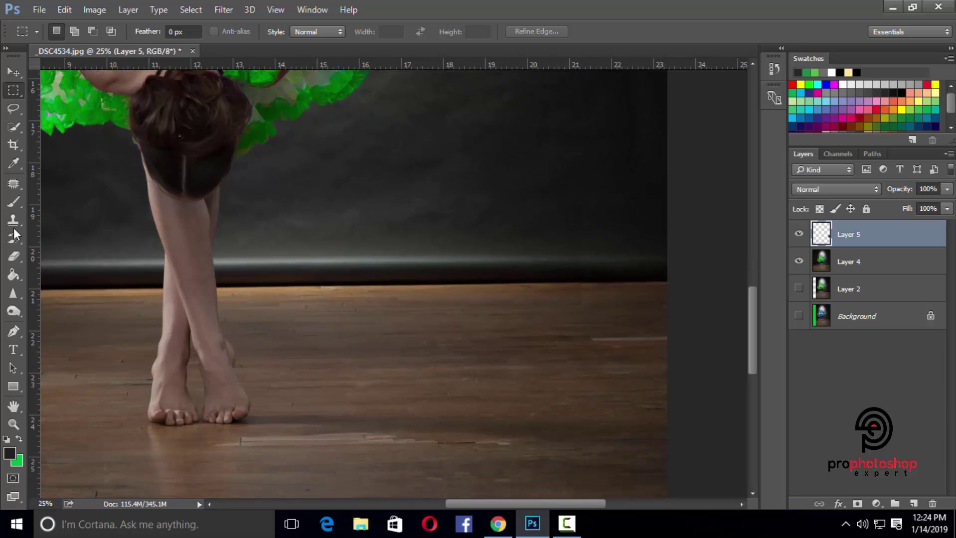
{"action": "left_click", "coordinate": [15, 256]}
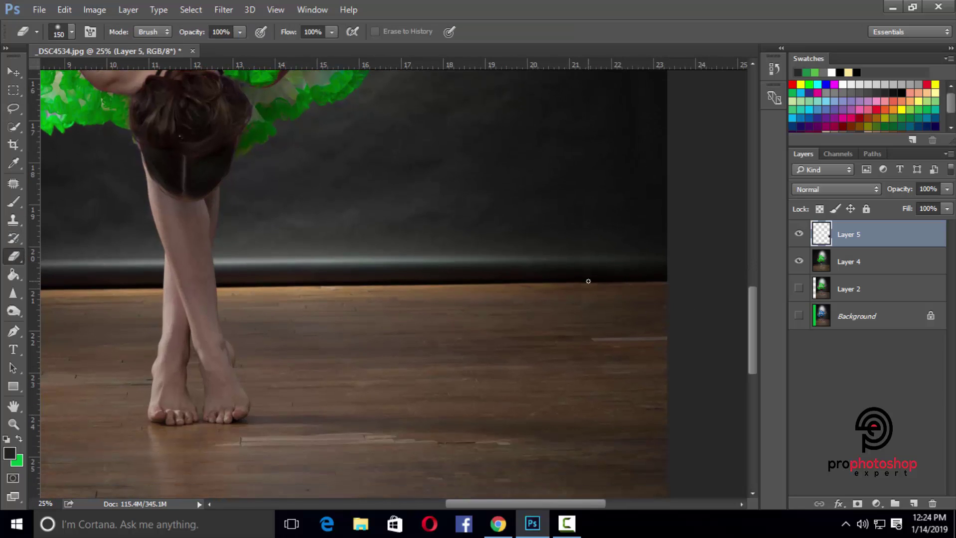
{"action": "key", "text": "bracketright"}
{"action": "key", "text": "bracketright"}
{"action": "key", "text": "bracketright"}
{"action": "key", "text": "bracketright"}
{"action": "key", "text": "bracketright"}
Step: Merge Layer 5 and Layer 4 into a single layer, and compare the photo with the merged layer hidden and shown
{"action": "key", "text": "ctrl+minus"}
{"action": "key", "text": "ctrl+minus"}
{"action": "key", "text": "ctrl+minus"}
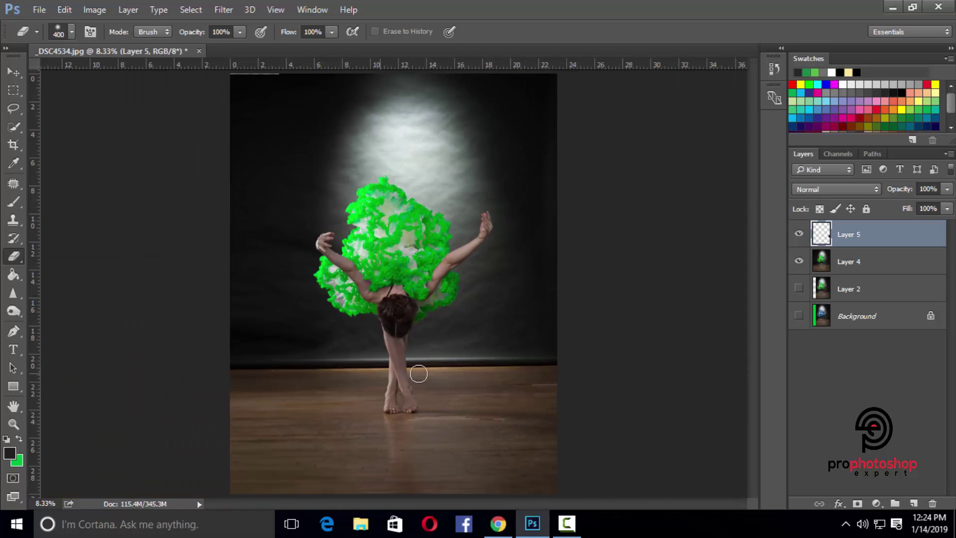
{"action": "left_click", "coordinate": [870, 262], "text": "shift"}
{"action": "right_click", "coordinate": [866, 264]}
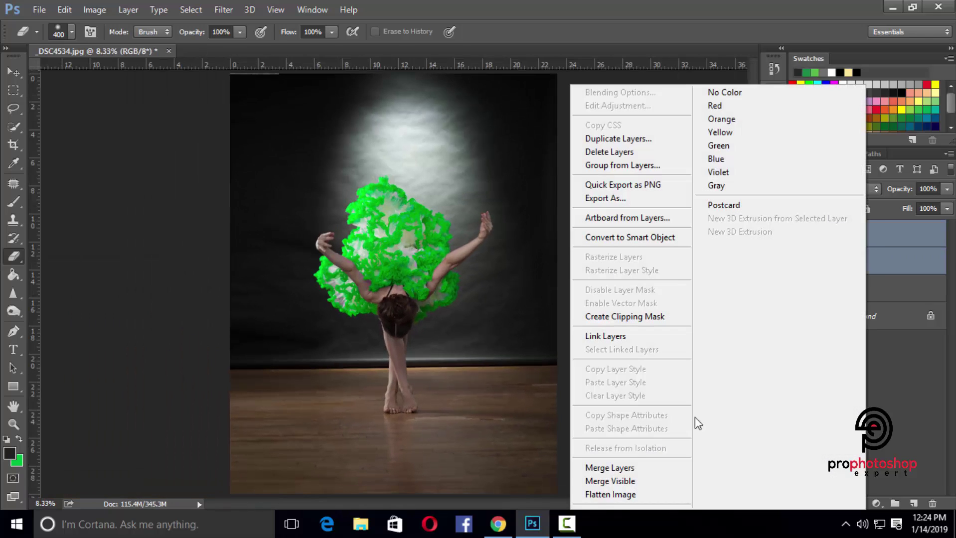
{"action": "left_click", "coordinate": [614, 467]}
{"action": "left_click", "coordinate": [798, 236]}
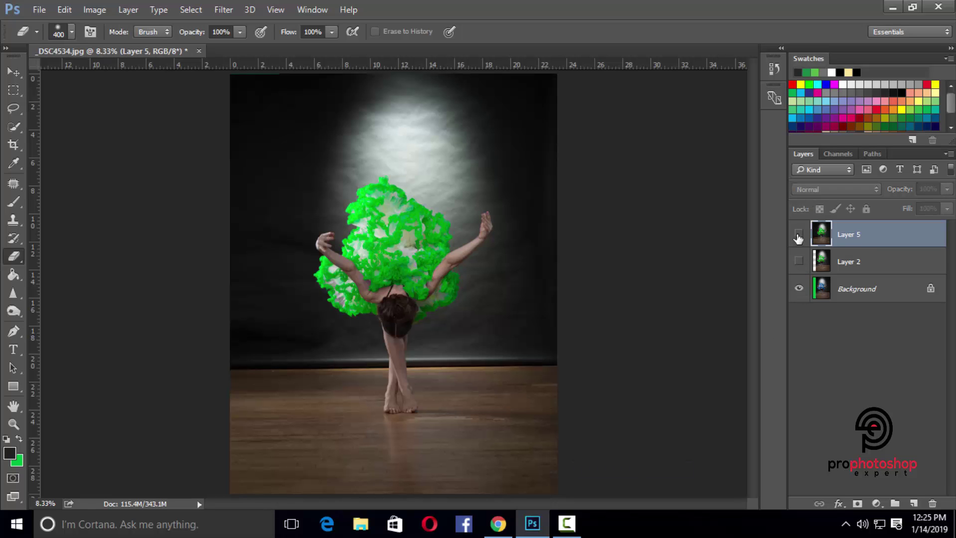
{"action": "left_click", "coordinate": [798, 236]}
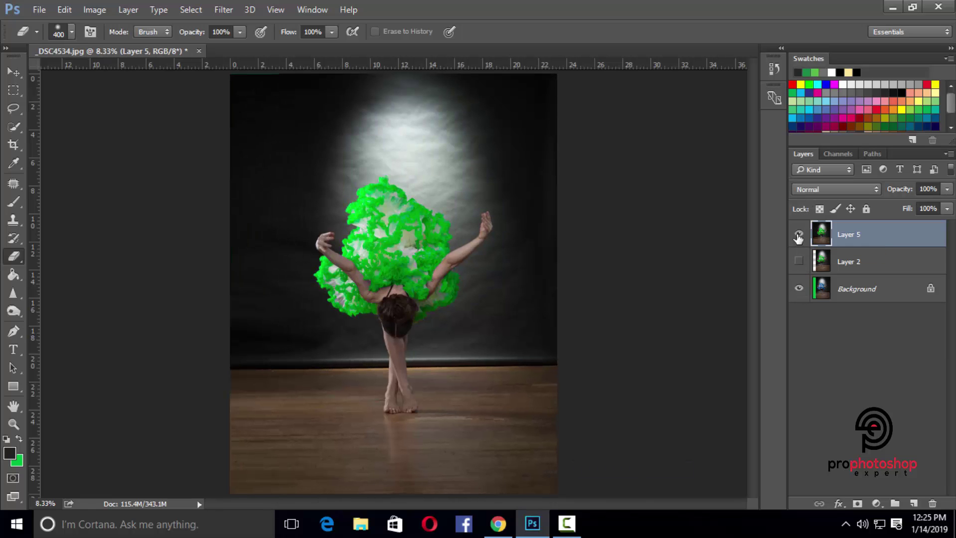